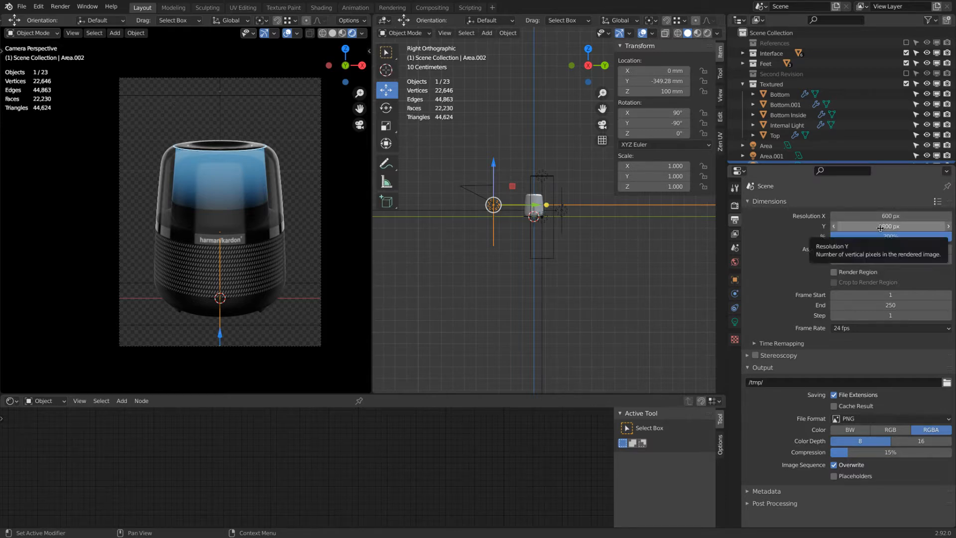
Step: Set the Eevee render sampling to 64 and render the image of the speaker
click(734, 205)
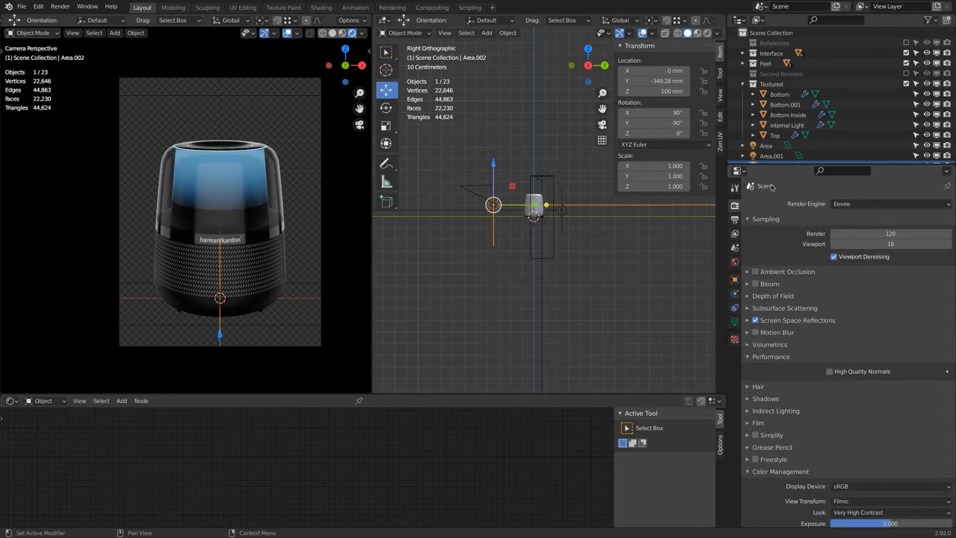
click(878, 230)
text(64)
key(Return)
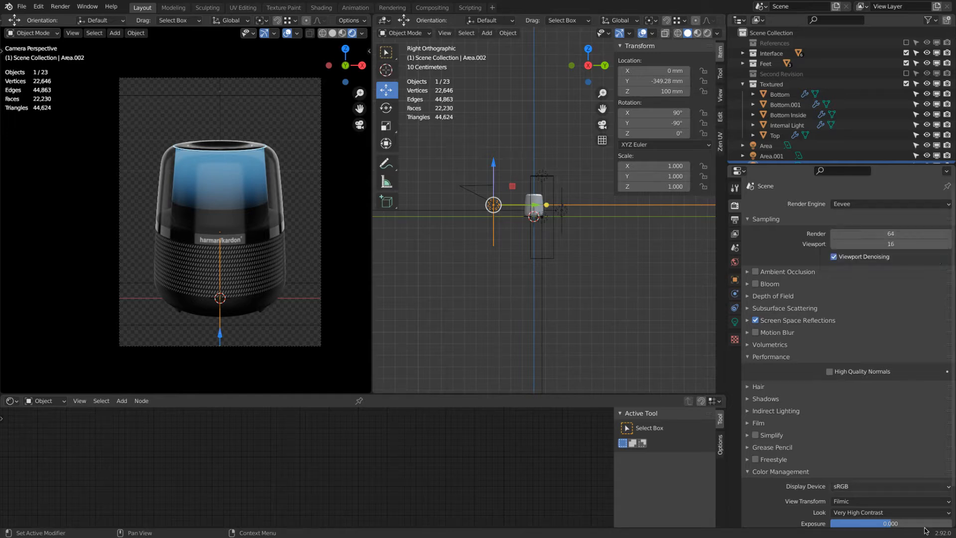
scroll(852, 468, down, 2)
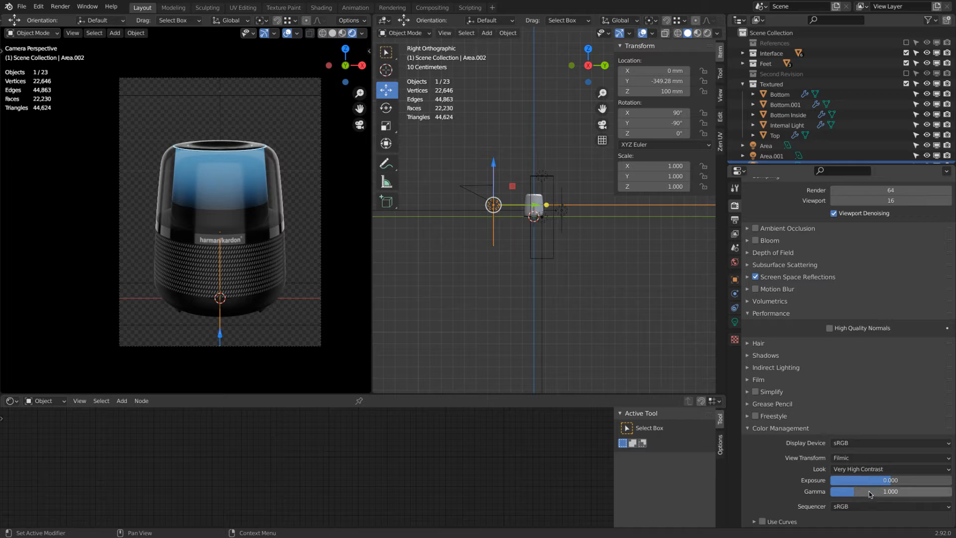
click(60, 6)
click(79, 18)
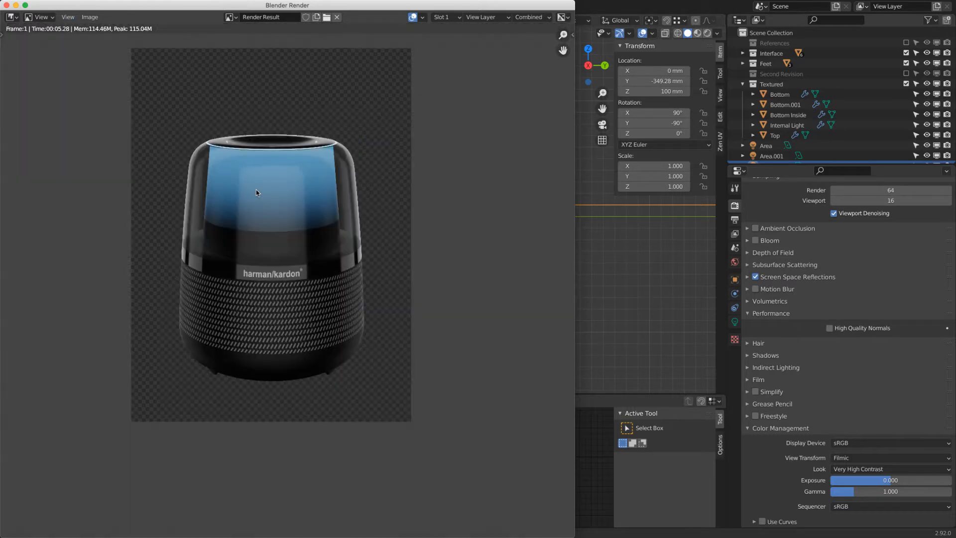
Step: Save the rendered image as RAW Rendering Start.png in the Harman Kardon Allure project's Renderings folder
click(90, 17)
click(126, 94)
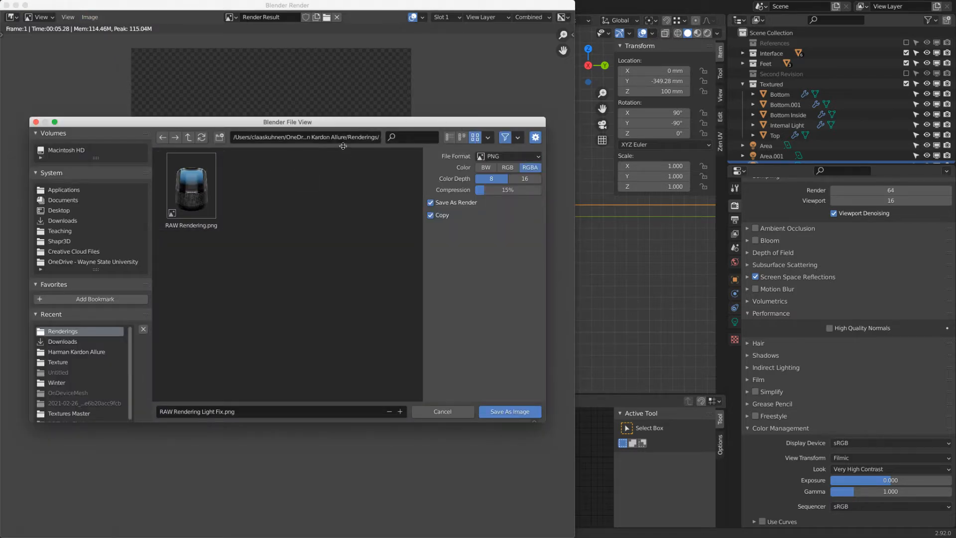
click(189, 137)
click(276, 185)
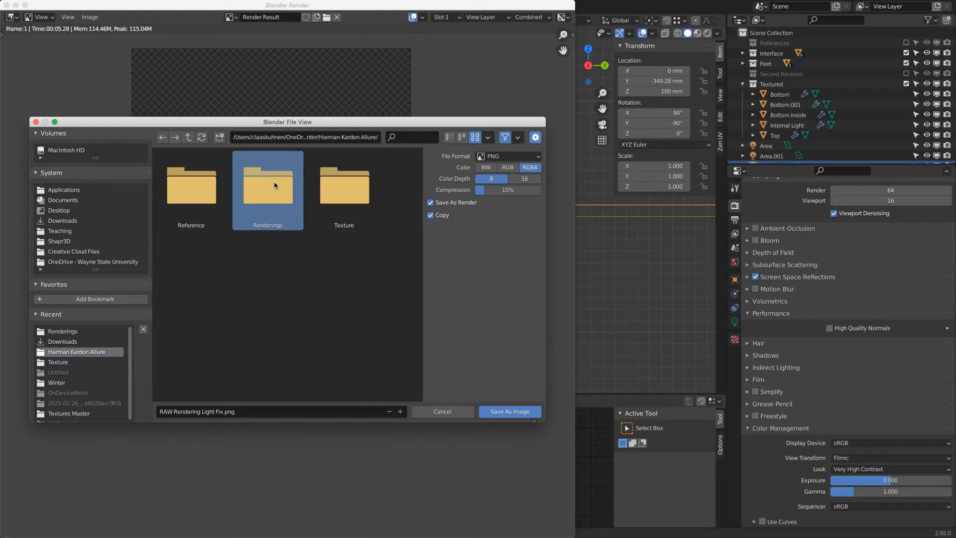
double_click(273, 181)
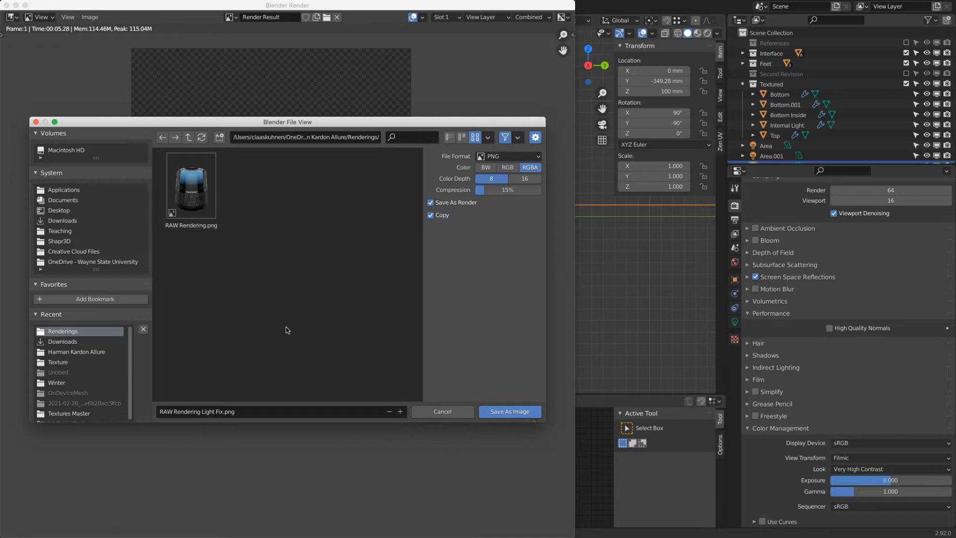
click(202, 411)
key(shift+Right)
key(shift+Right)
key(shift+Right)
key(shift+Right)
key(shift+Right)
key(shift+Right)
key(shift+Right)
key(shift+Right)
key(shift+Right)
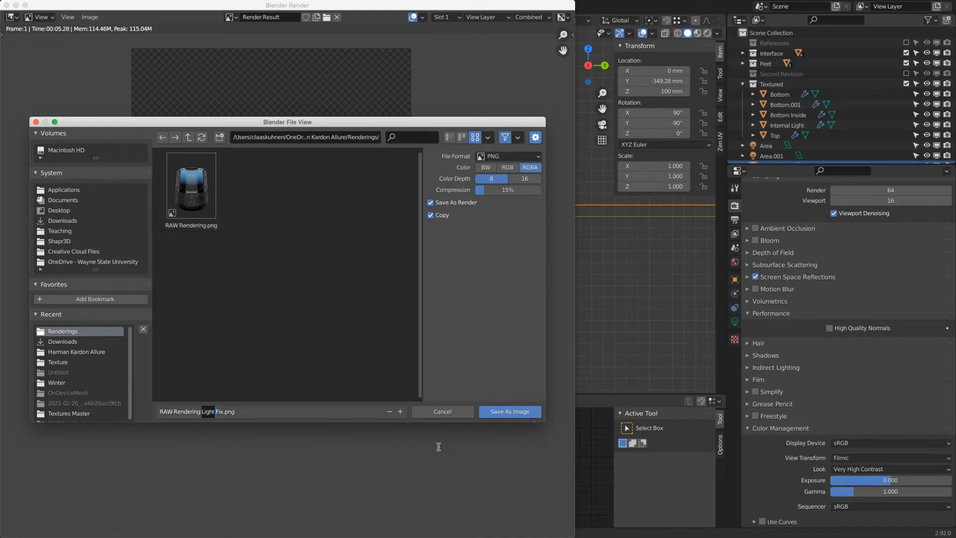
text(Start)
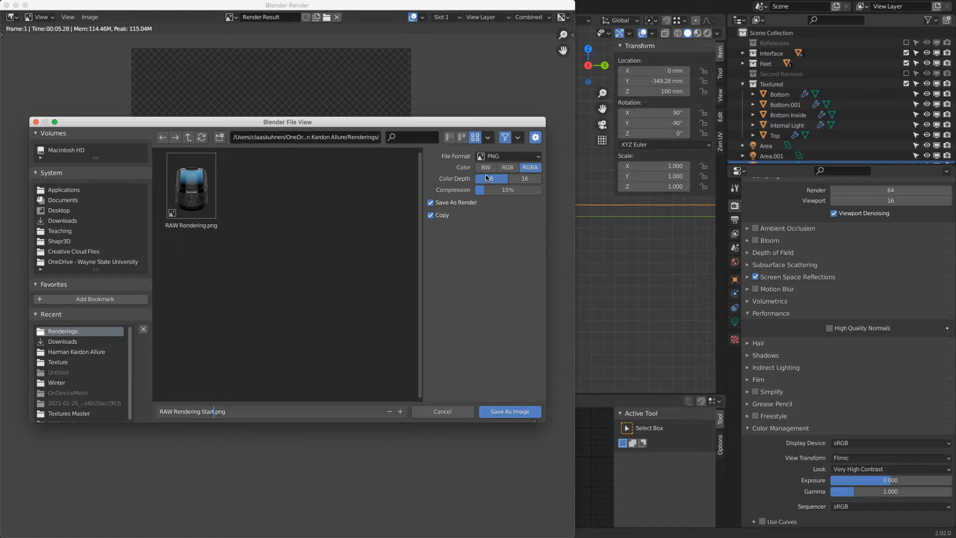
click(511, 414)
click(511, 414)
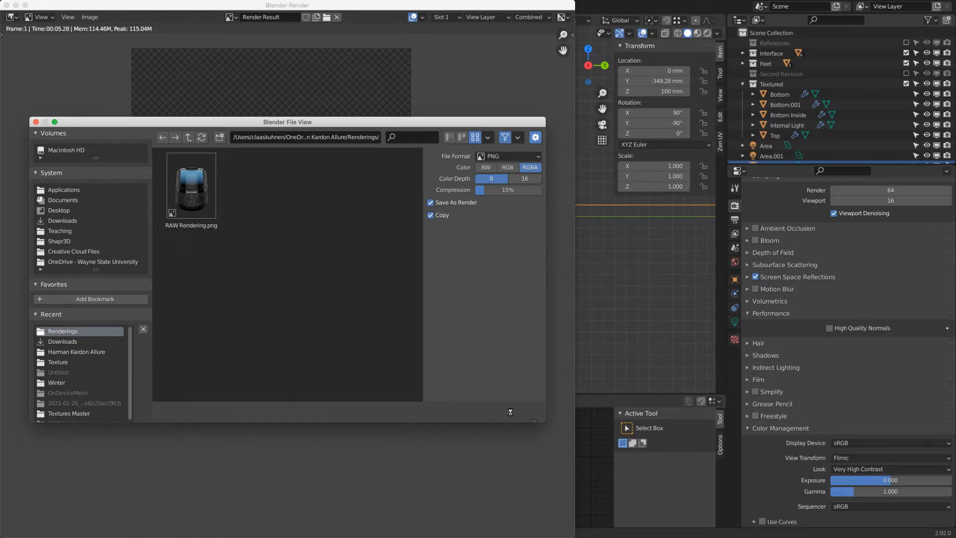
Step: Switch to Pixelmator, delete the white background layer, and add a new empty layer beneath the Start layer
key(super+Tab)
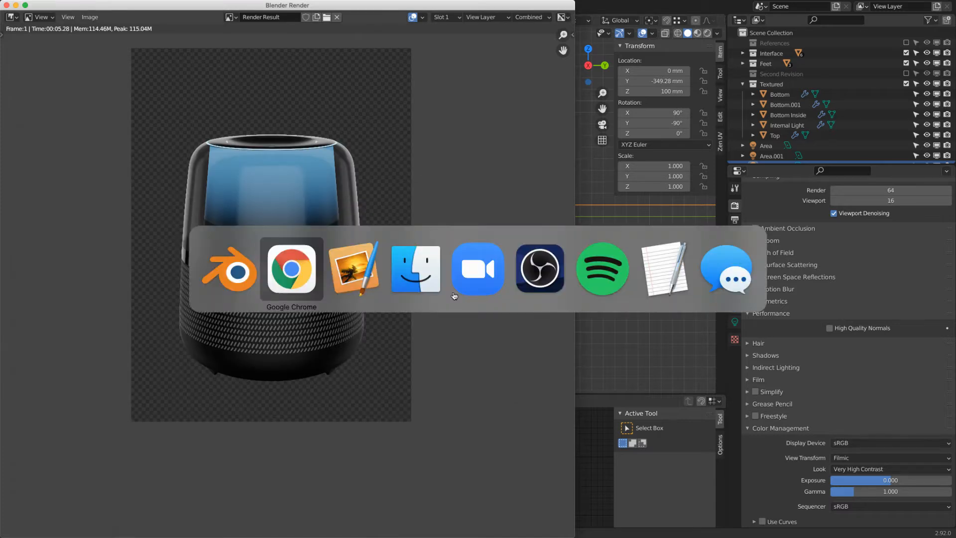
click(365, 288)
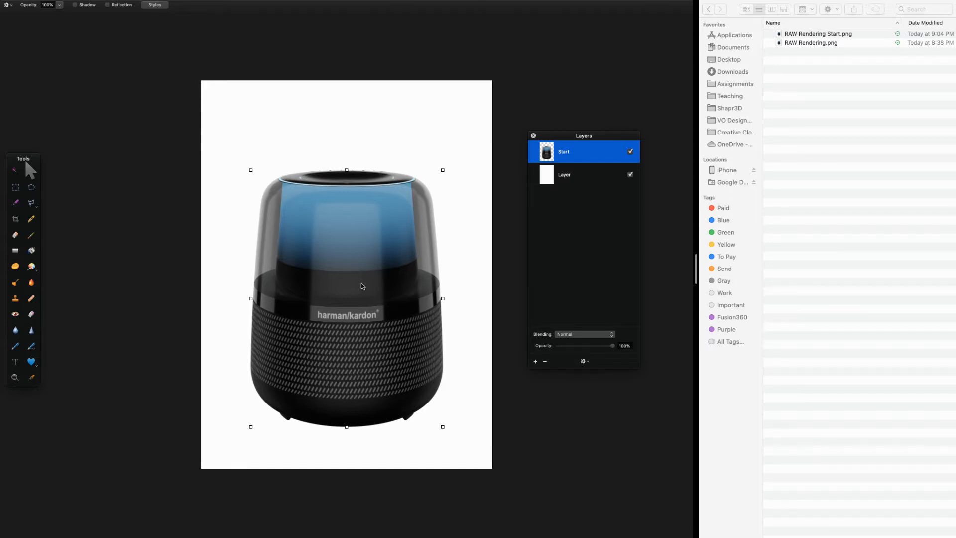
mouse_move(264, 523)
click(571, 182)
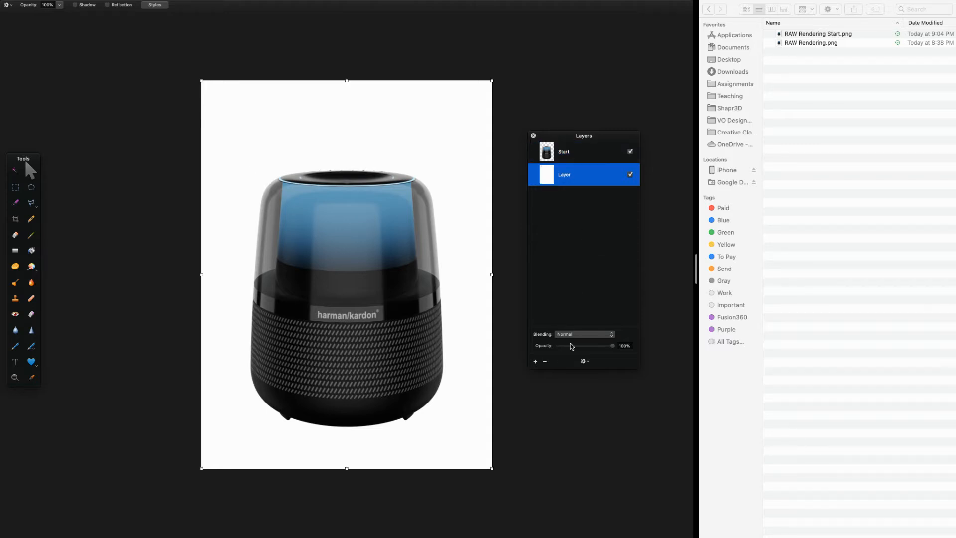
click(546, 362)
click(536, 361)
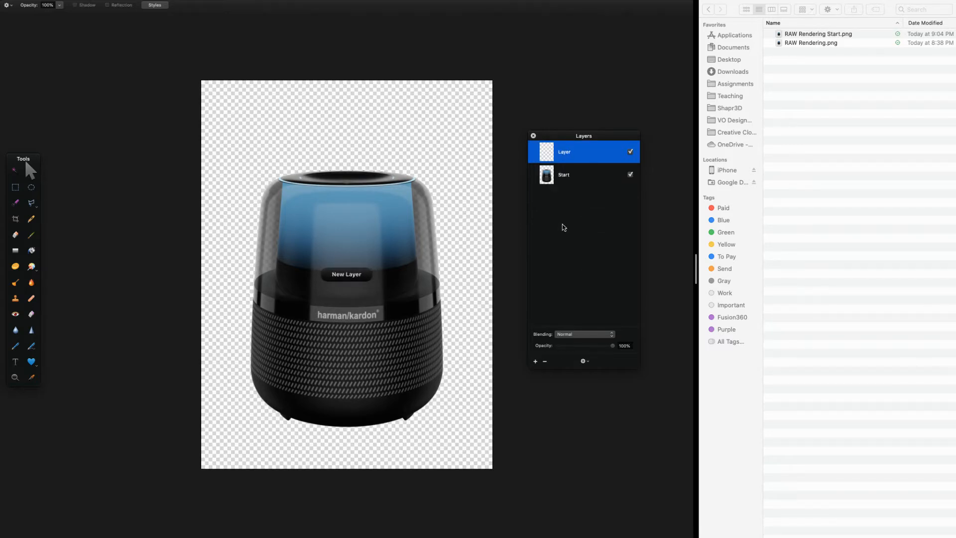
drag(559, 155, 558, 180)
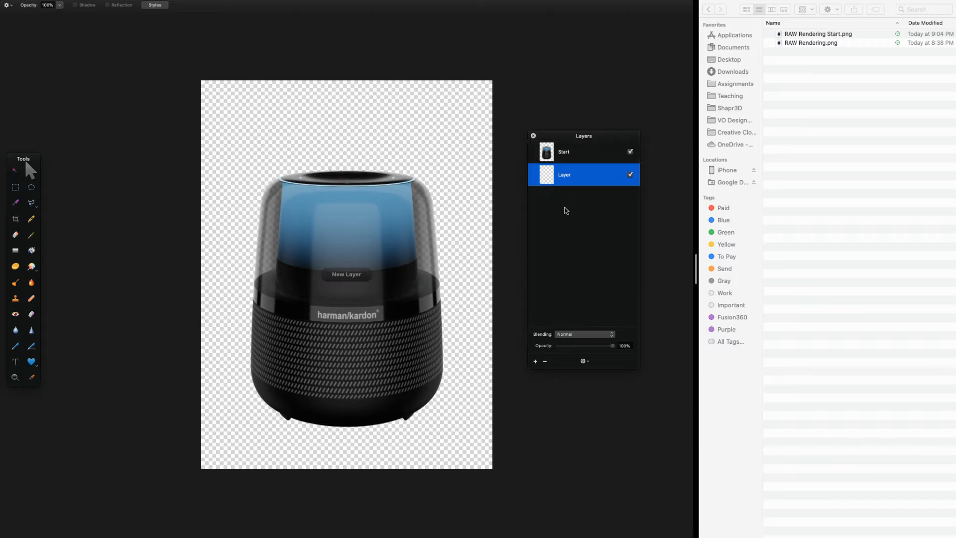
Step: Fill the new empty layer with white using the Paint Bucket tool
click(33, 251)
click(30, 5)
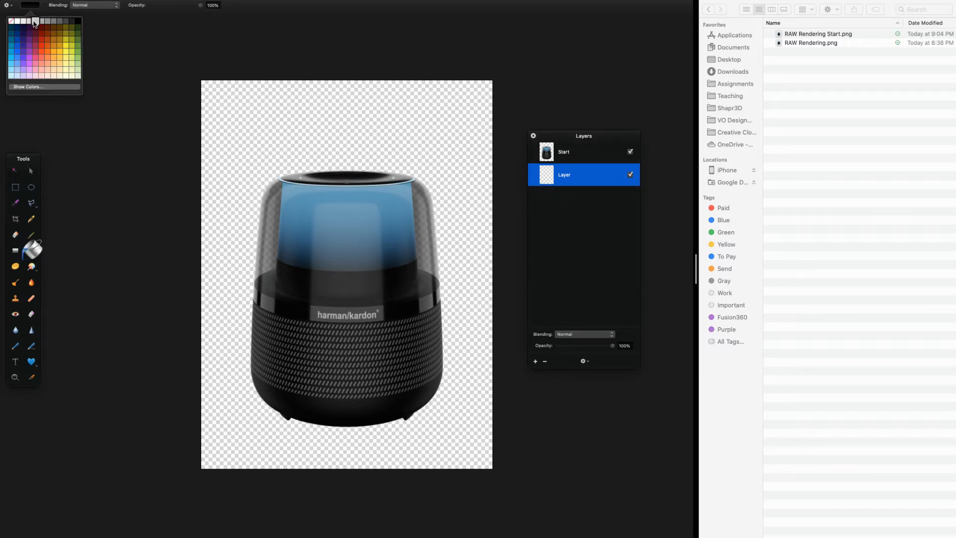
click(22, 21)
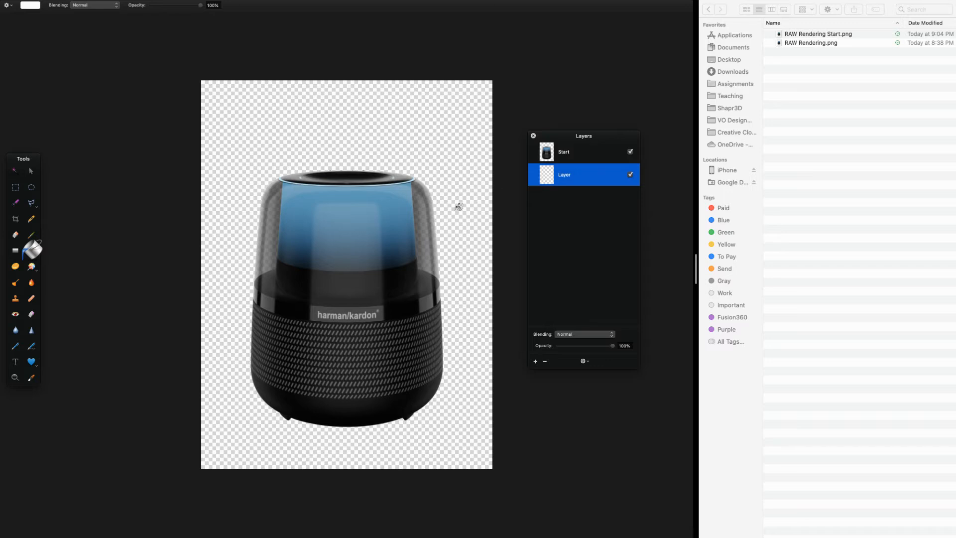
click(462, 174)
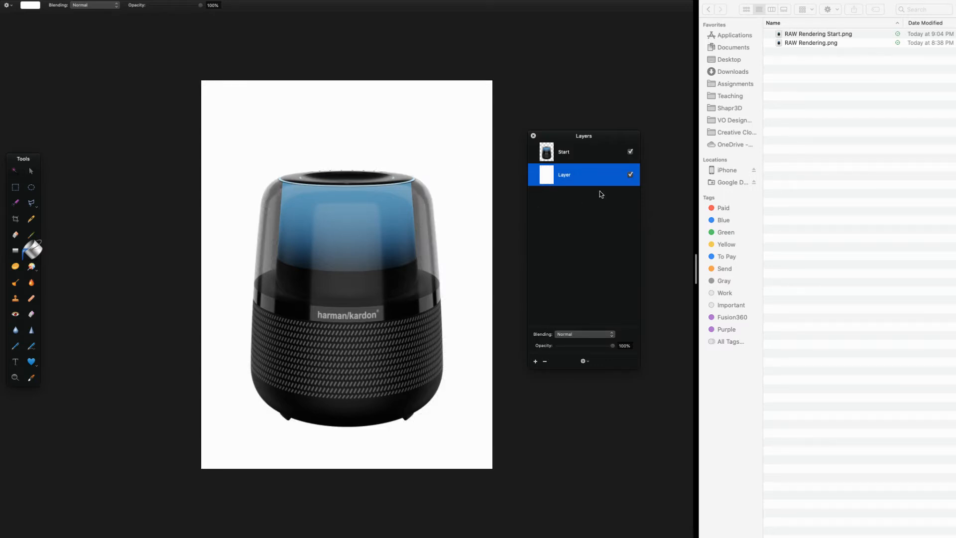
Step: Toggle the white background layer's visibility repeatedly to compare the speaker with and without the white backdrop
click(630, 174)
click(629, 175)
click(629, 175)
click(629, 175)
click(629, 175)
click(629, 175)
Step: Switch back to Blender and close the render result window
key(super+Tab)
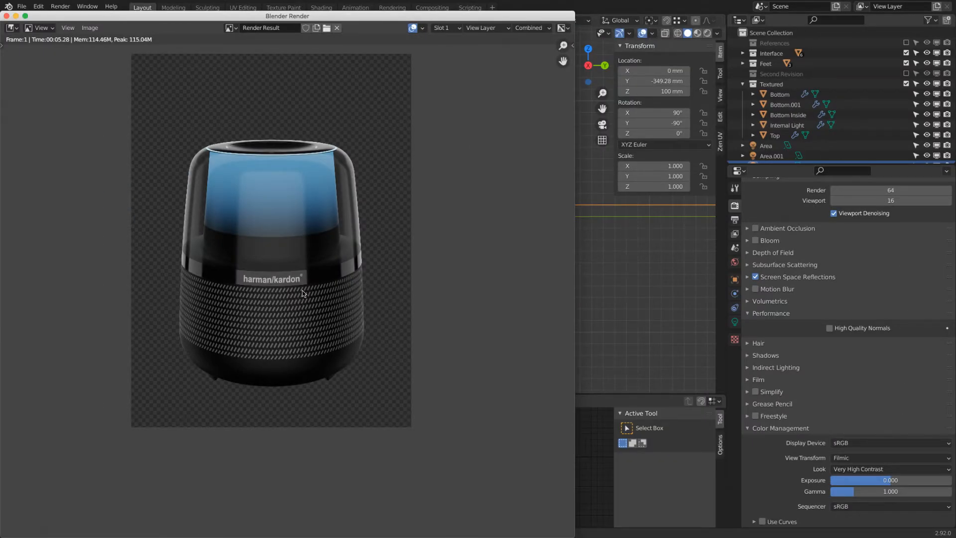
click(617, 240)
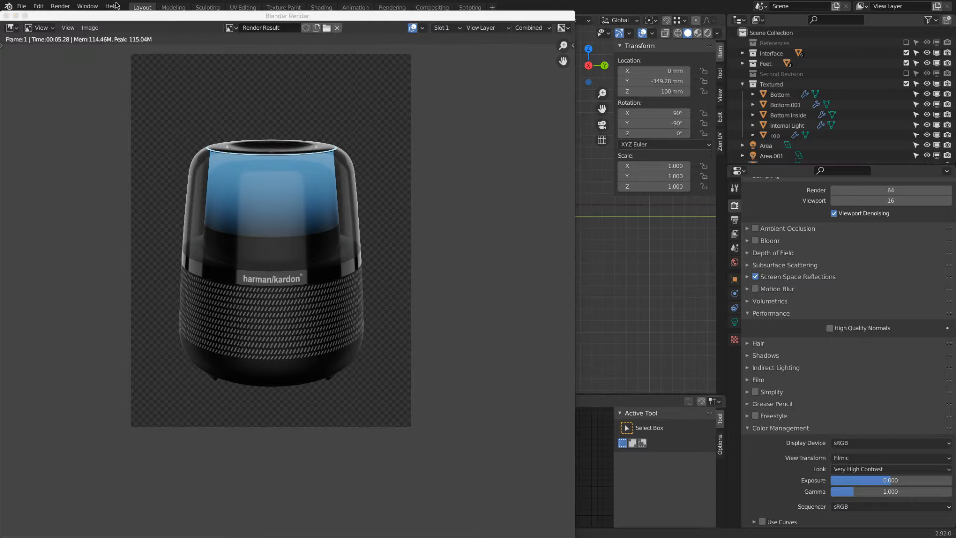
click(7, 16)
Step: Set the power of the area light beside the speaker (Area.001) to 1.5 W
click(515, 193)
middle_drag(515, 193, 559, 229)
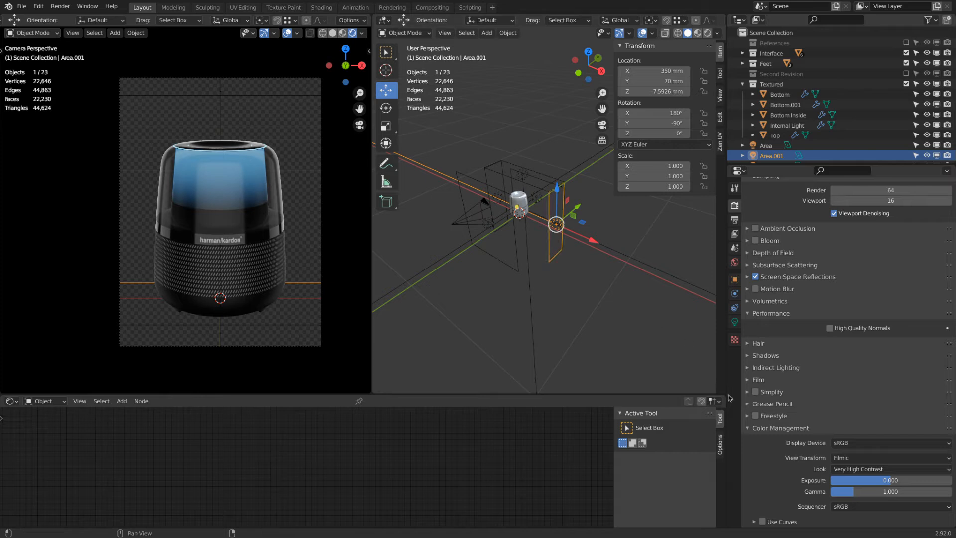
click(734, 322)
click(894, 271)
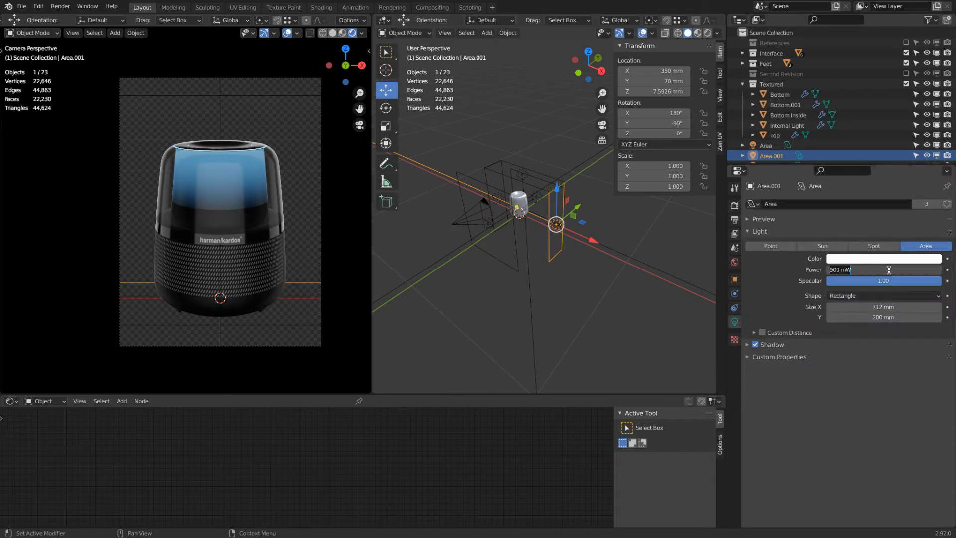
text(1.5)
key(Return)
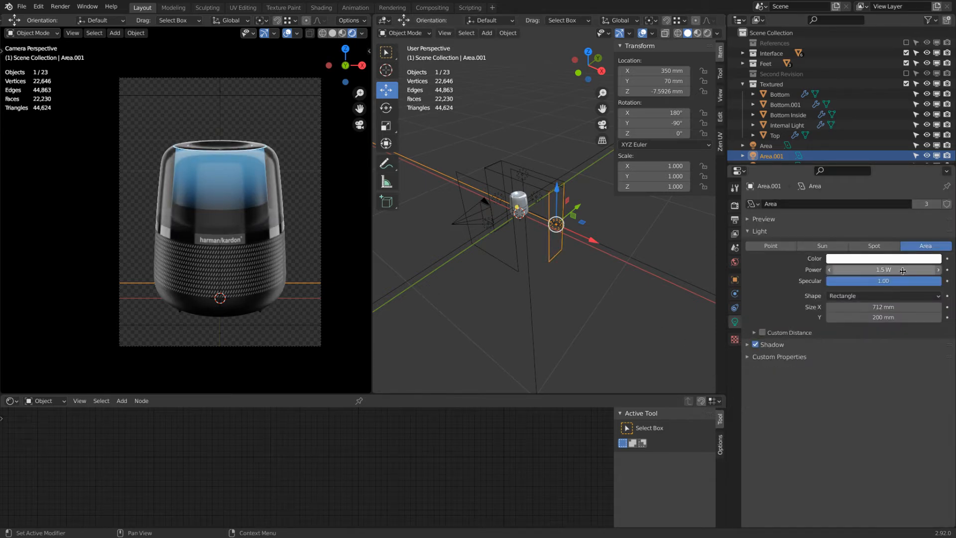
Step: Set the power of the area light in front of the speaker (Area.002) to 3 W and render the image
click(488, 223)
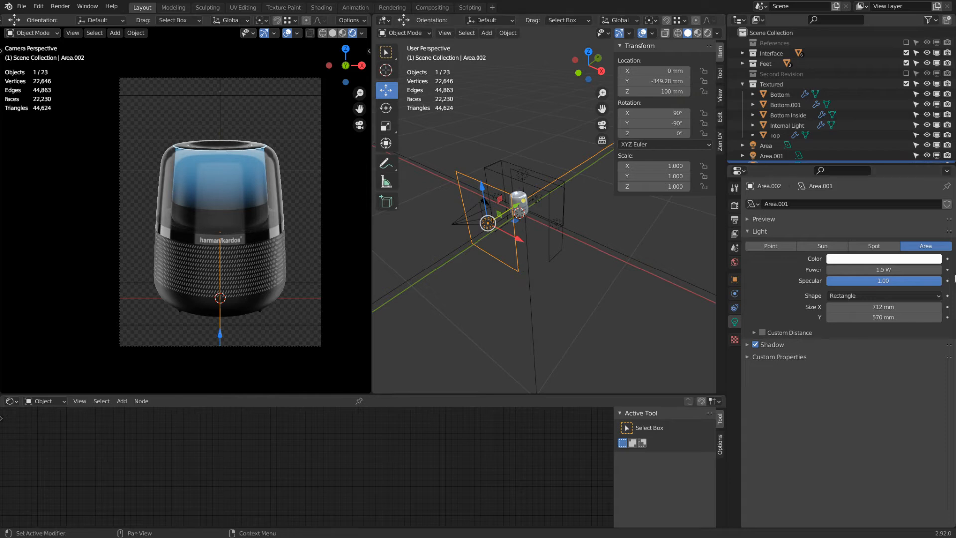
click(880, 270)
key(Return)
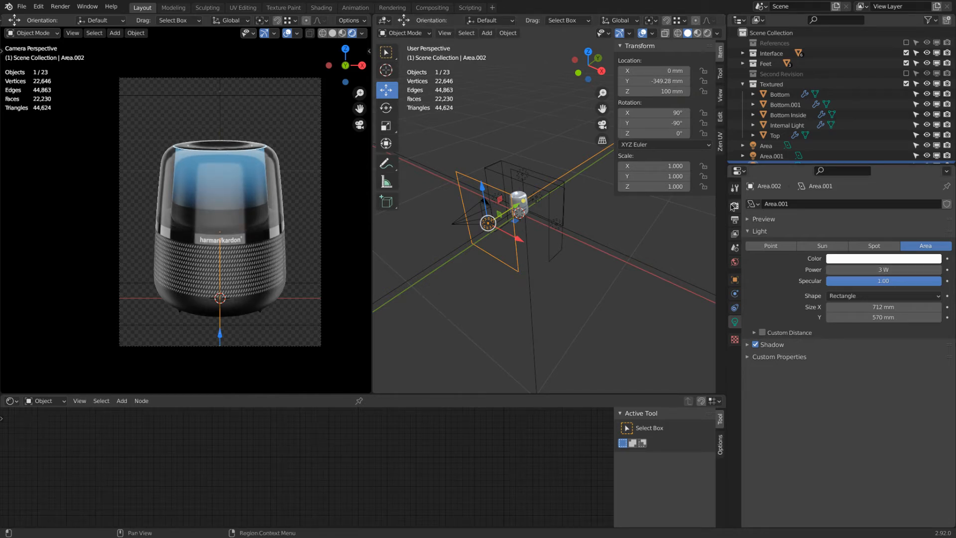
click(61, 7)
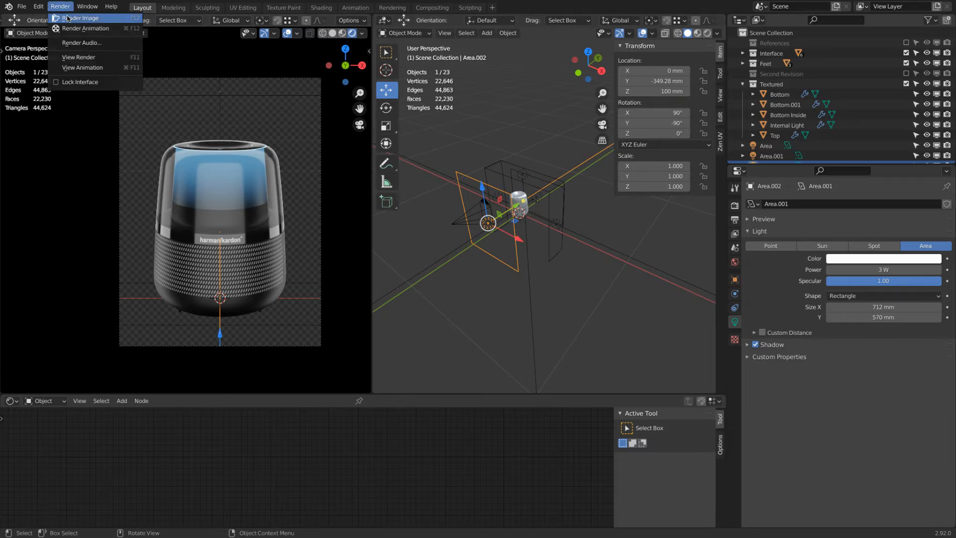
click(70, 18)
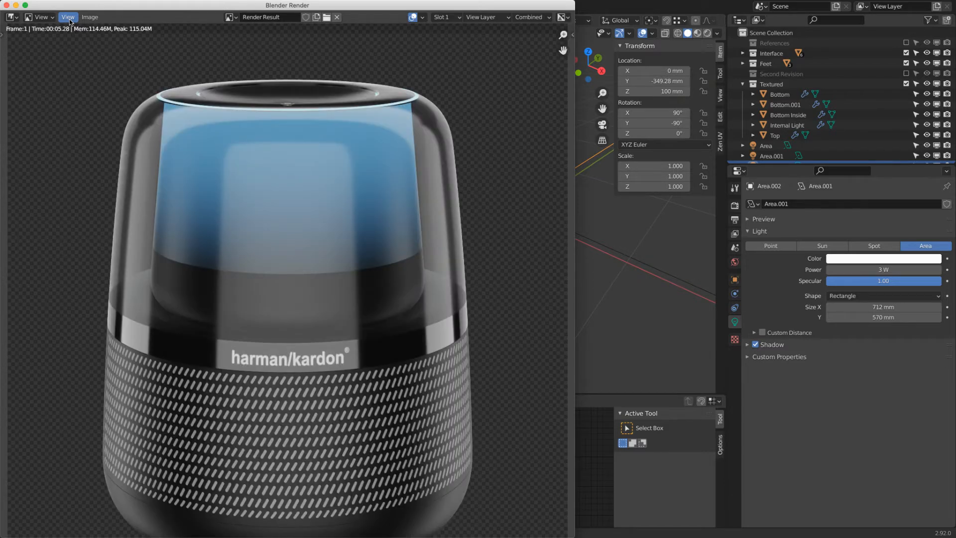
Step: Save the brighter render as RAW Rendering Stronger Lights.png in the Renderings folder
click(89, 17)
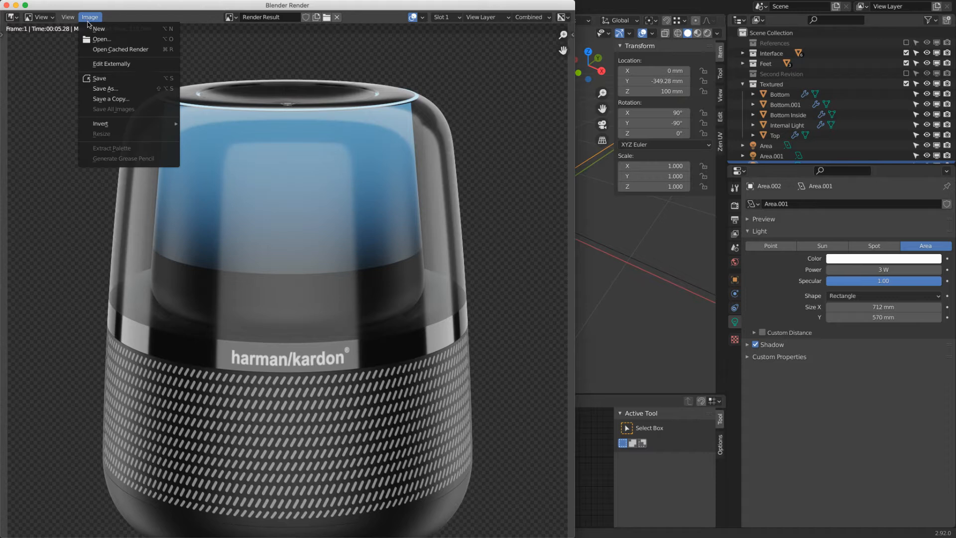
click(125, 89)
click(243, 411)
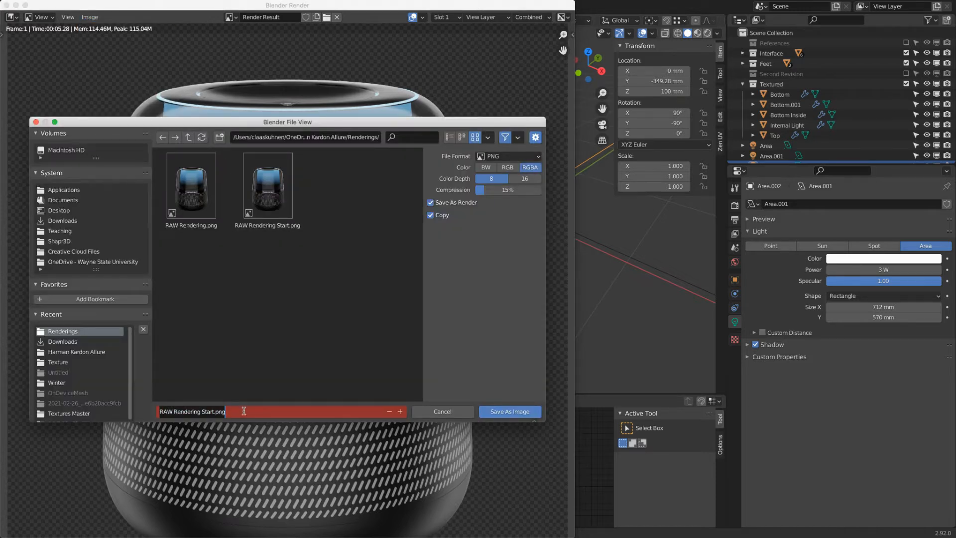
key(Right)
key(shift+Left)
text(STrog)
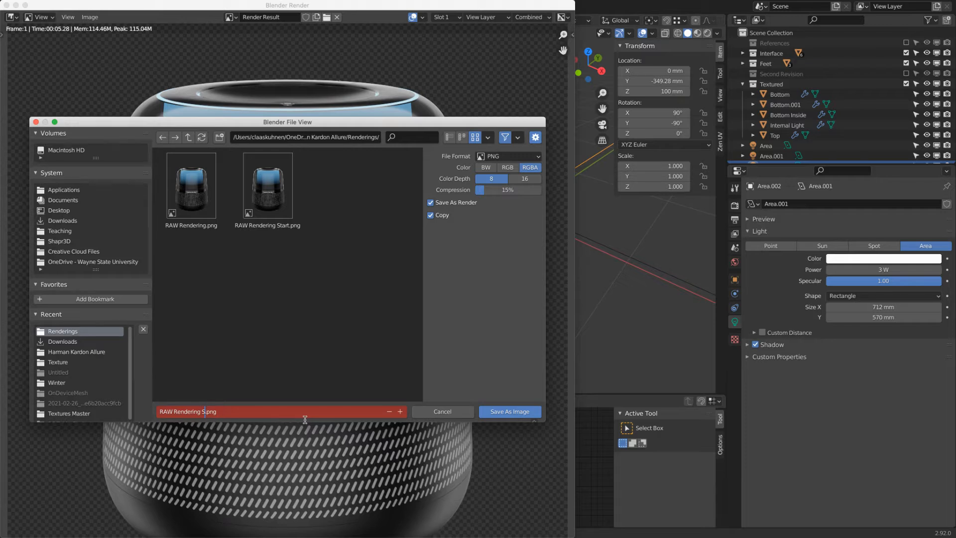
key(BackSpace)
key(BackSpace)
key(BackSpace)
key(BackSpace)
text(tronger Lights)
key(Return)
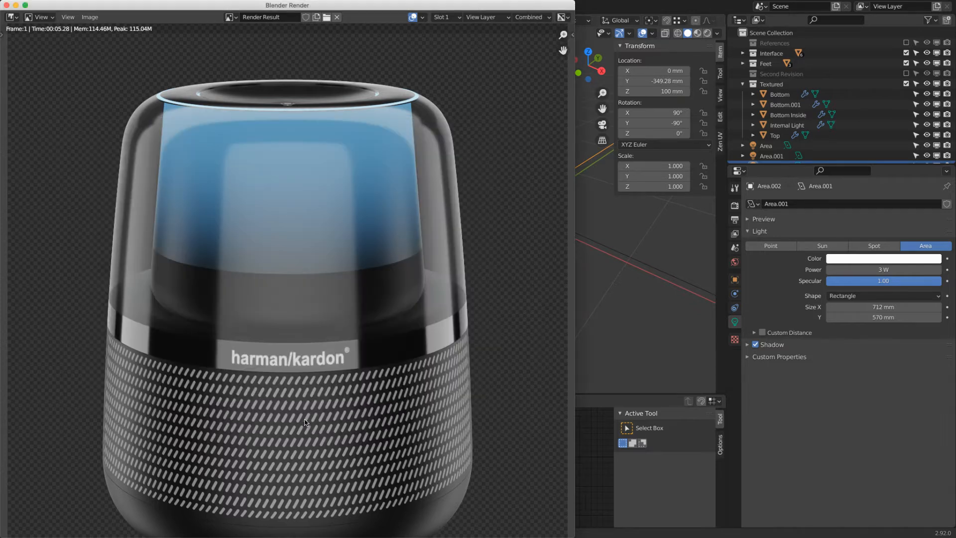
Step: Switch to Pixelmator, add RAW Rendering Stronger Lights.png as a layer, and place it above the Start layer
key(super+Tab)
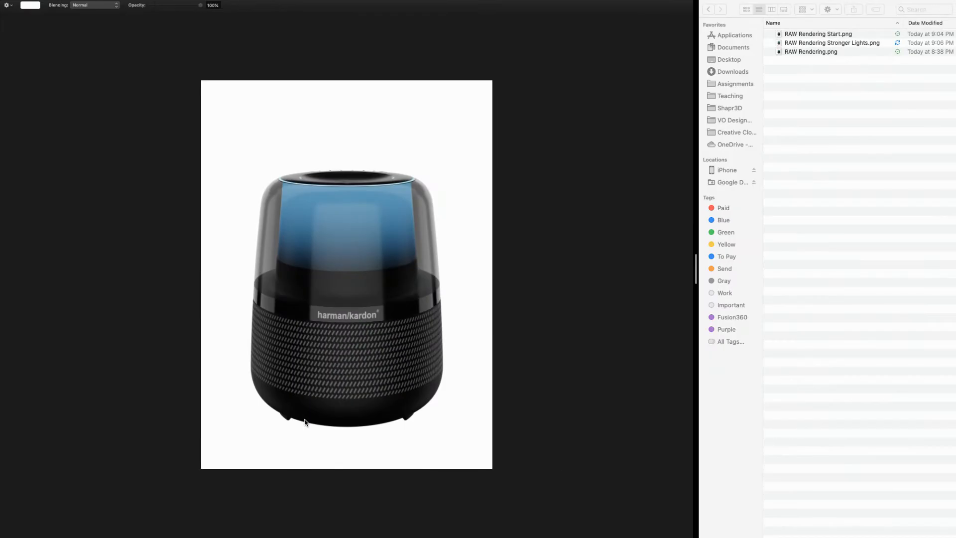
drag(842, 43, 340, 291)
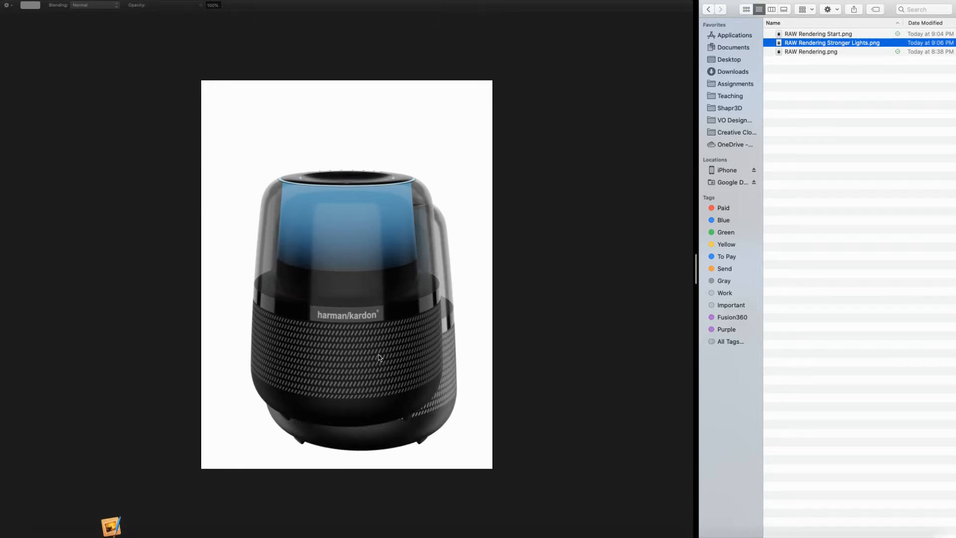
click(605, 242)
drag(575, 179, 570, 143)
Step: Align the Stronger Lights layer exactly over the Start render using the Move tool
click(374, 413)
key(super+z)
click(31, 171)
drag(345, 404, 330, 383)
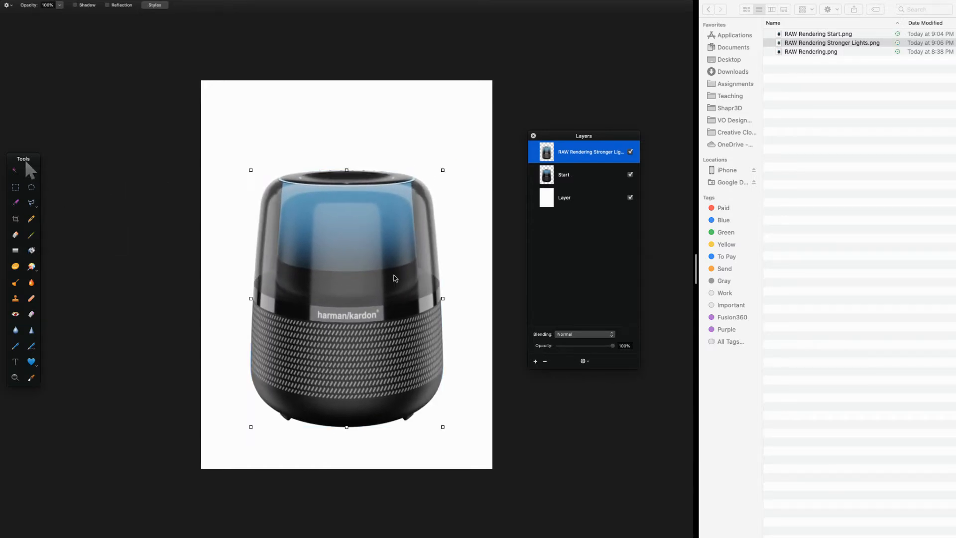
Step: Toggle the Stronger Lights layer's visibility repeatedly to compare its lighting with the Start render
click(630, 151)
click(630, 152)
click(630, 152)
click(630, 151)
click(630, 152)
click(630, 152)
click(631, 152)
click(630, 152)
click(631, 151)
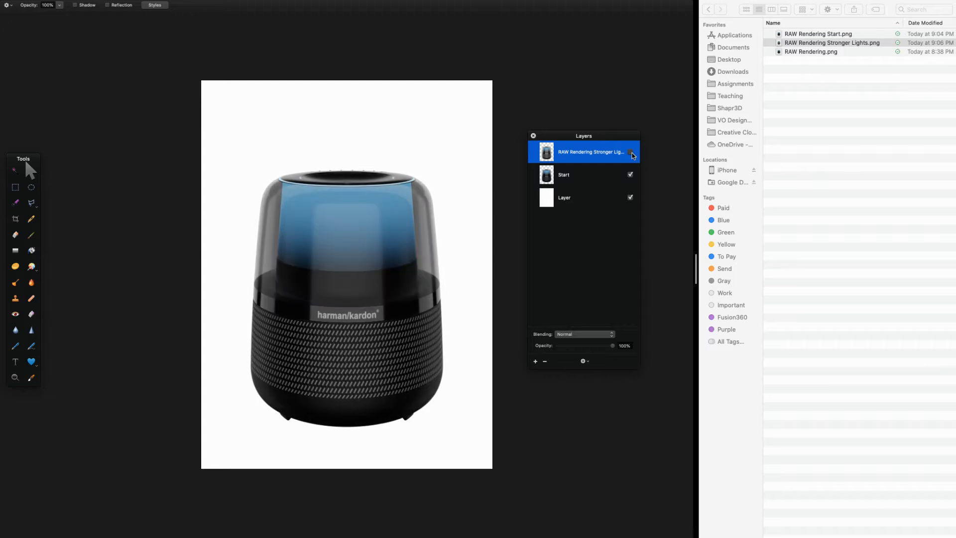
Step: Turn the Stronger Lights layer's visibility back on, keeping its opacity at 100%
click(631, 154)
mouse_move(613, 346)
mouse_down()
mouse_move(522, 352)
mouse_move(598, 345)
mouse_move(577, 354)
mouse_move(616, 356)
mouse_move(571, 361)
mouse_move(618, 359)
mouse_up()
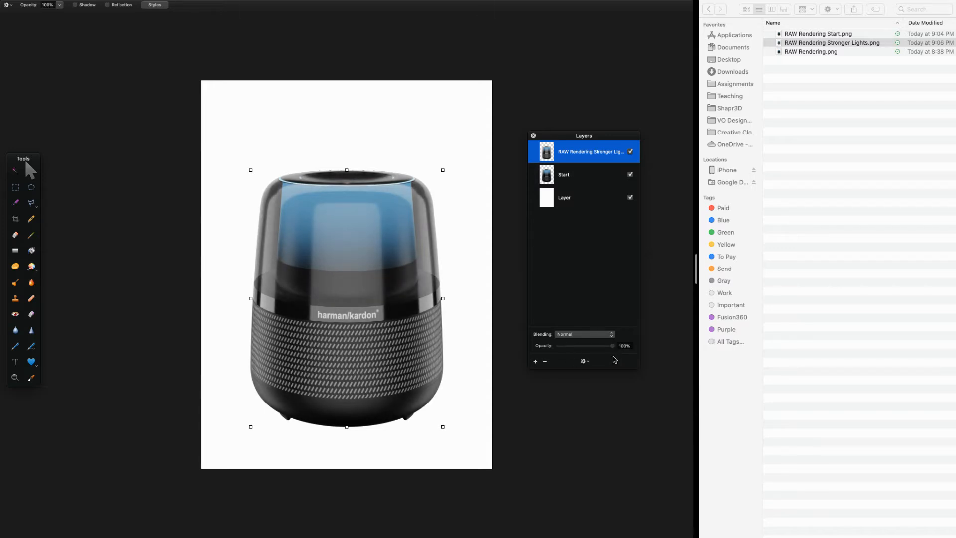
mouse_move(618, 359)
mouse_down()
mouse_move(553, 369)
mouse_move(631, 366)
mouse_up()
Step: Switch to Blender, duplicate the area light above the speaker, and place the copy below and in front, about Y -175 mm, Z -148 mm
key(super+Tab)
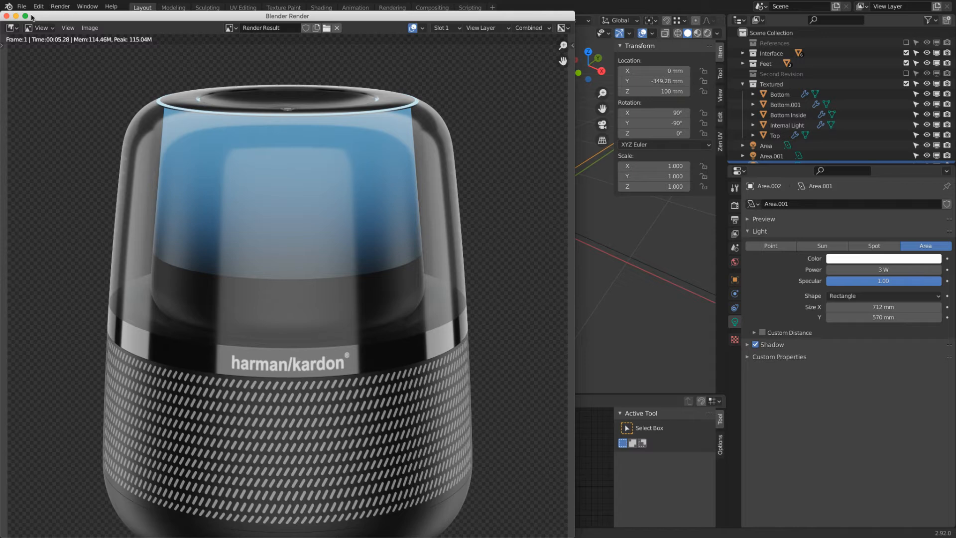
click(7, 17)
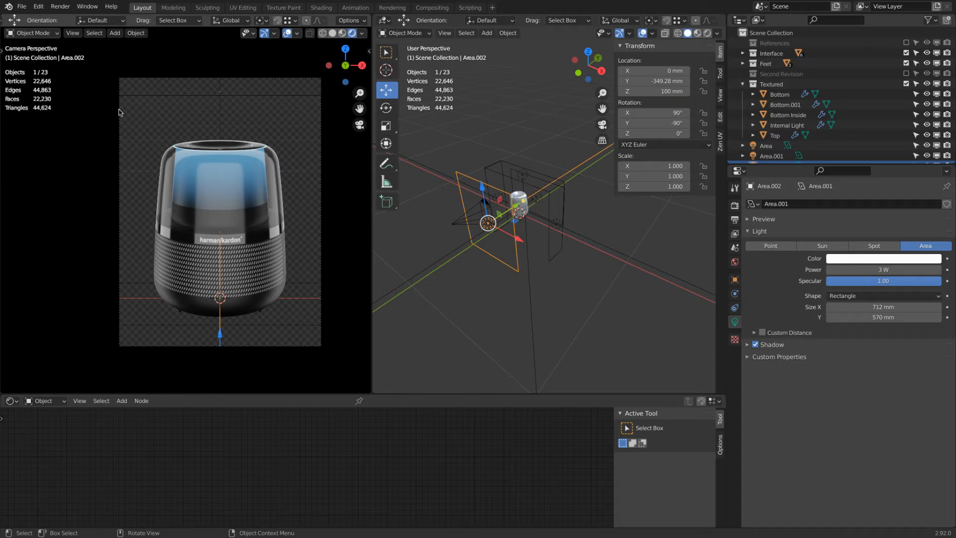
click(532, 184)
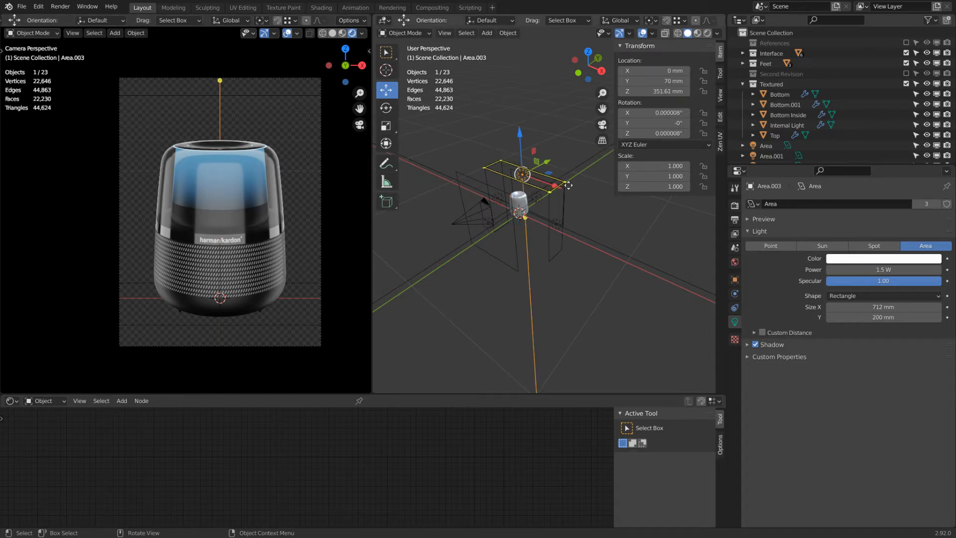
key(KP_3)
scroll(566, 186, up, 4)
key(shift+d)
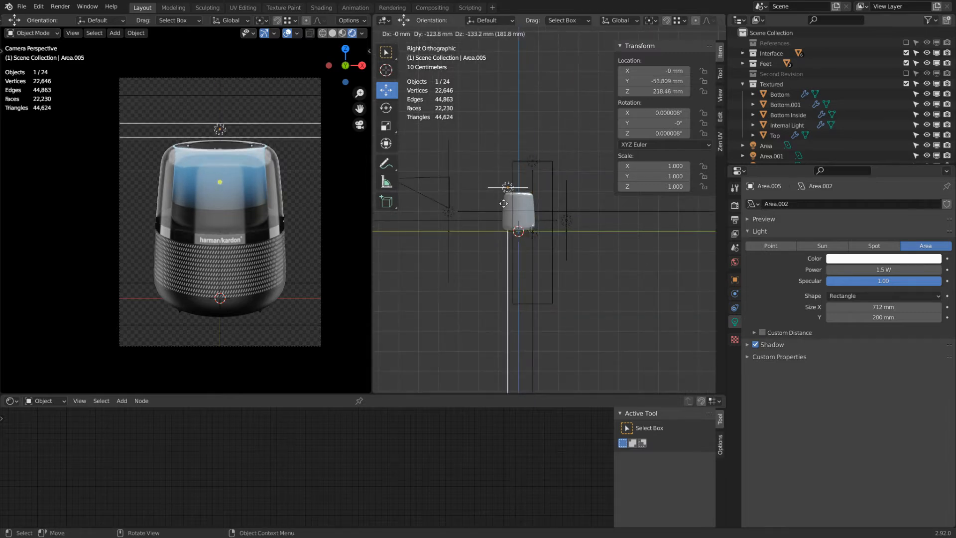
click(484, 260)
Step: Rotate the duplicated light to about 161° on X and lower it to about Y -189 mm, Z -387 mm
key(r)
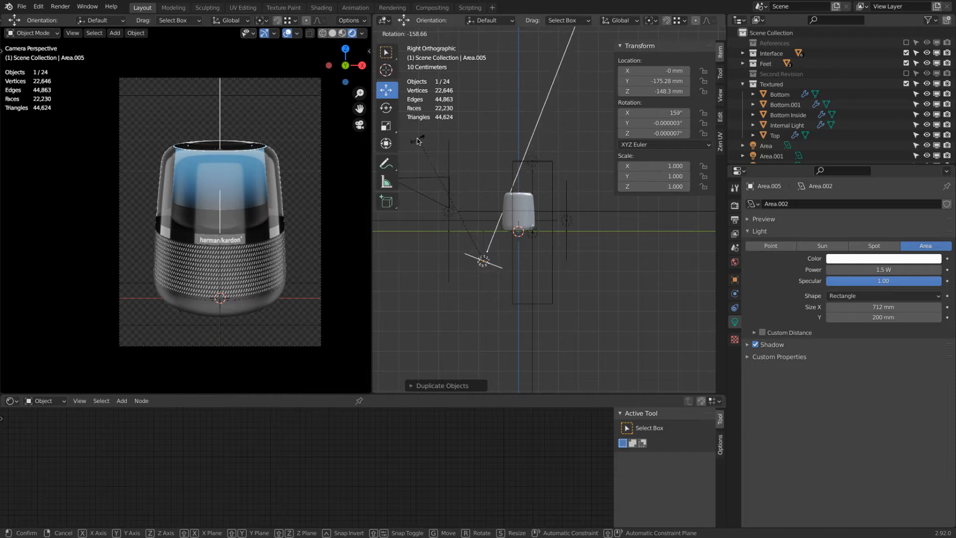
click(419, 140)
key(g)
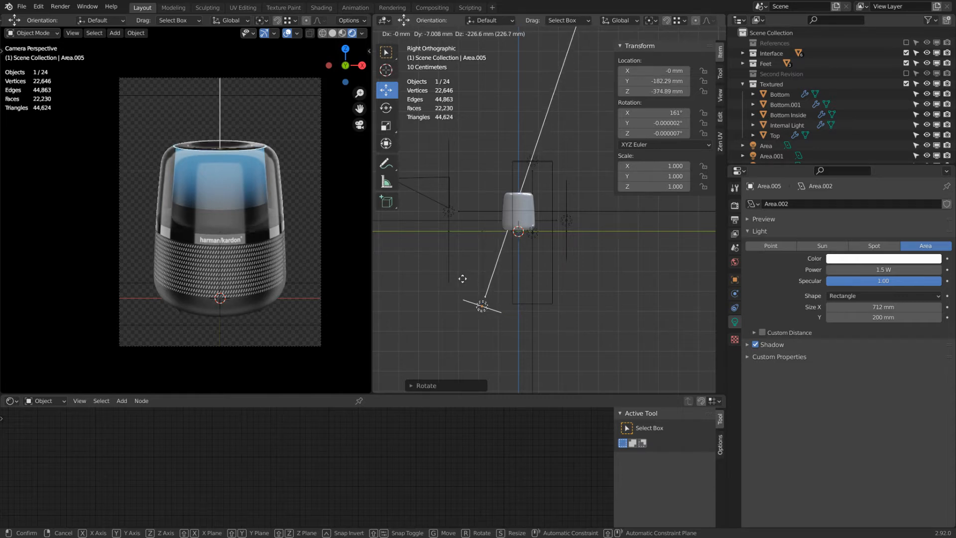
click(461, 280)
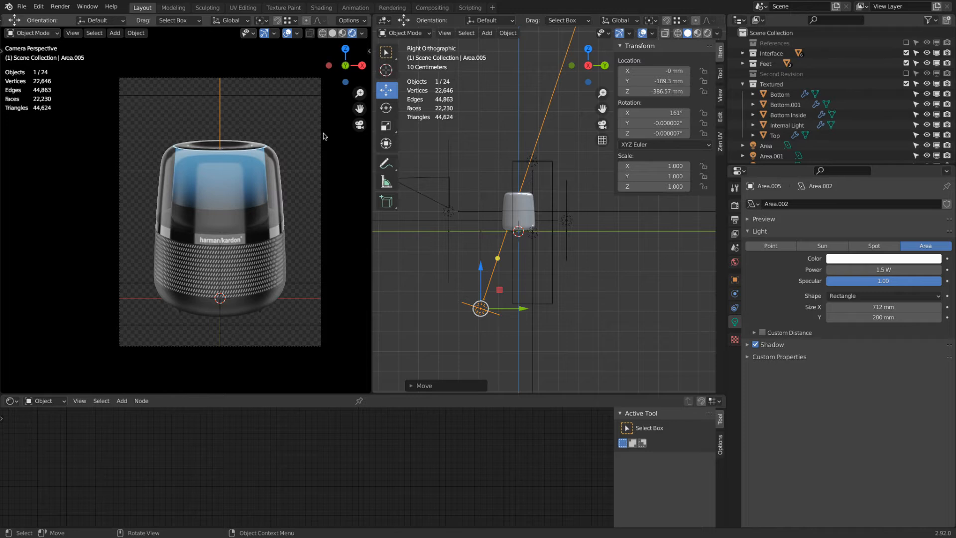
Step: Render the image and save it as RAW Rendering Stronger Lights Bottom Light.png in the Renderings folder
click(29, 7)
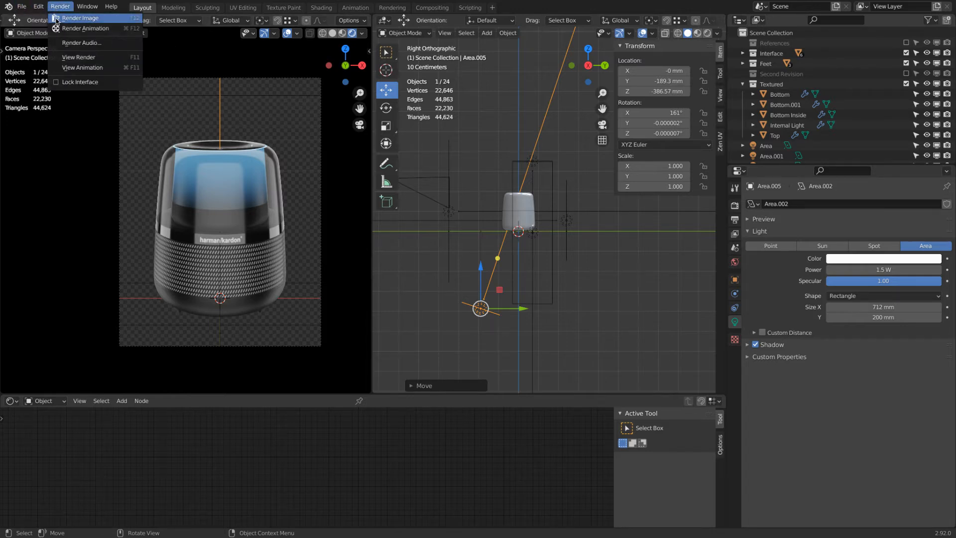
click(57, 19)
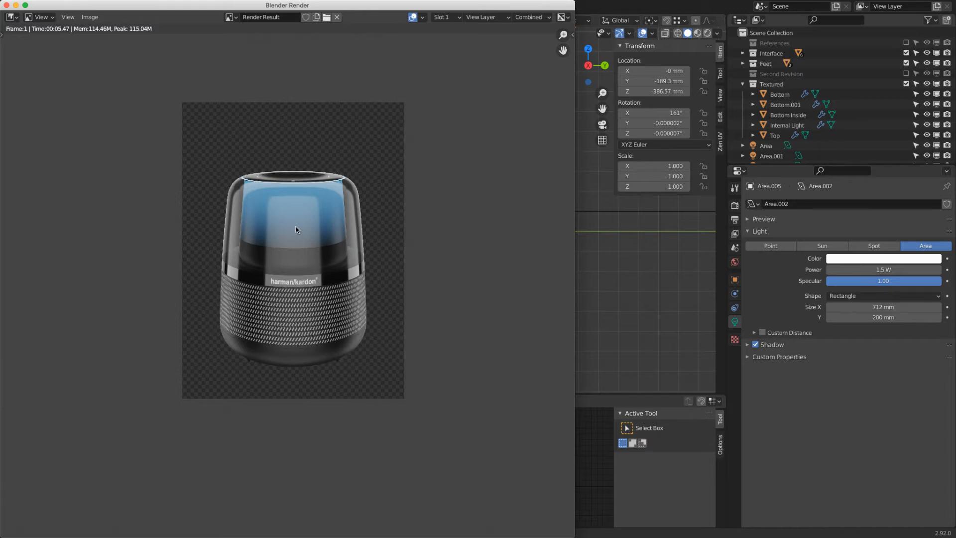
click(89, 17)
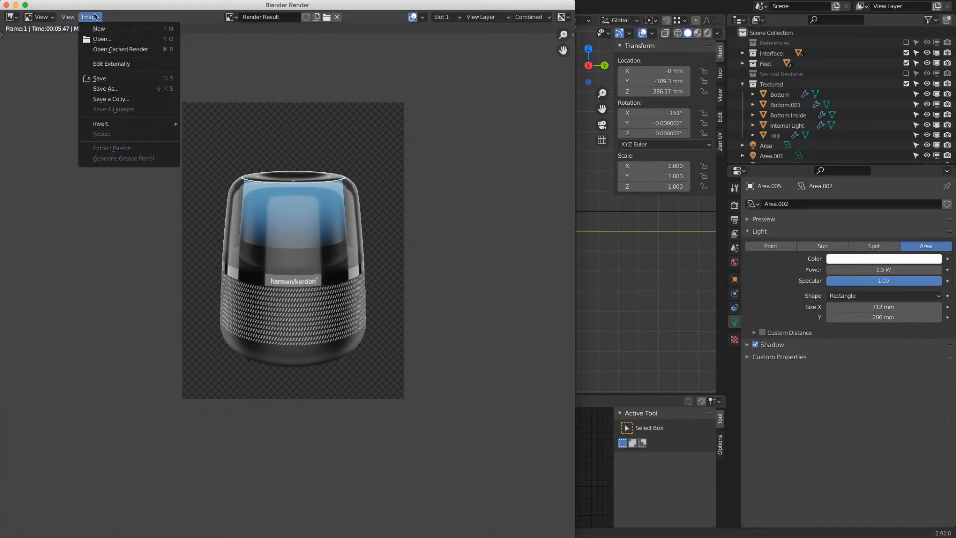
click(121, 91)
click(263, 413)
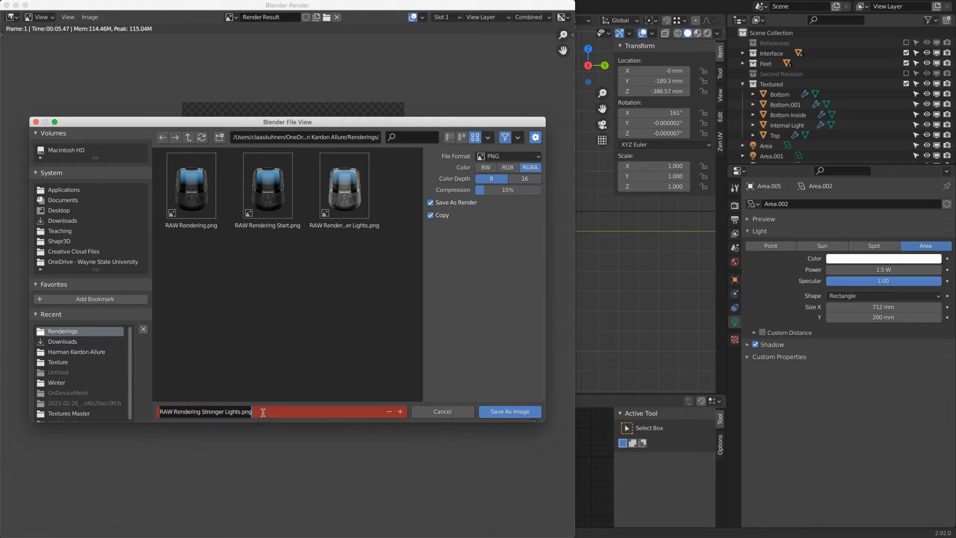
click(263, 413)
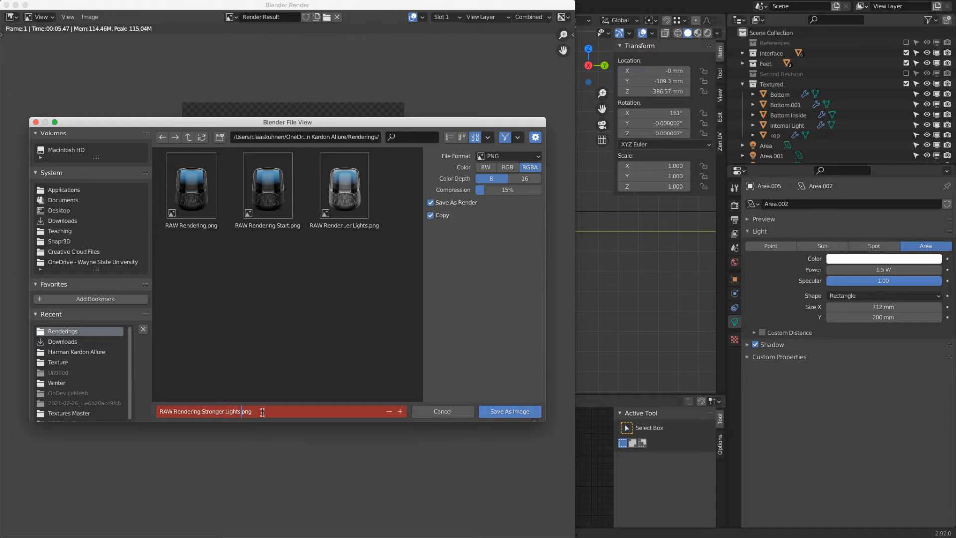
text(Bottom Light)
key(Return)
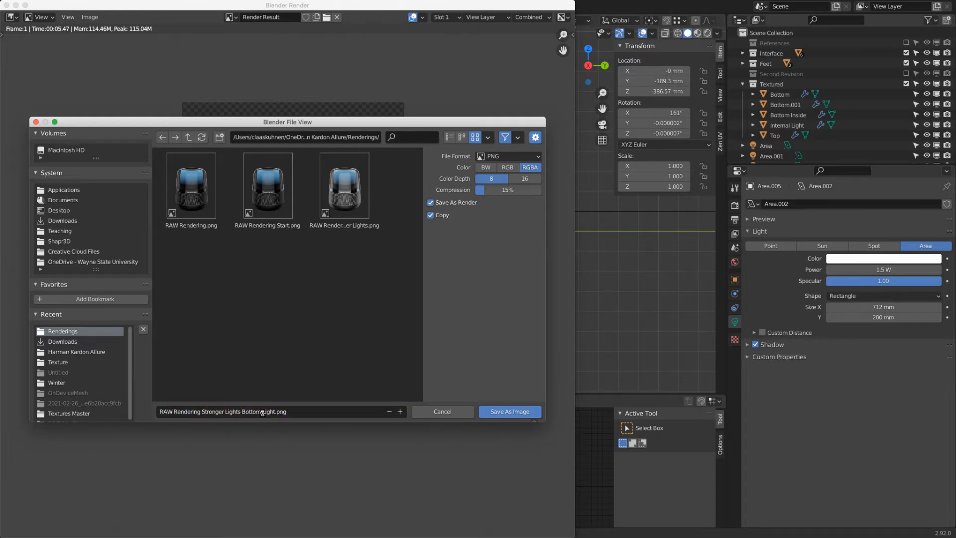
Step: Switch to Pixelmator and add RAW Rendering Stronger Lights Bottom Light.png as the top layer, over the existing renders
key(super+Tab)
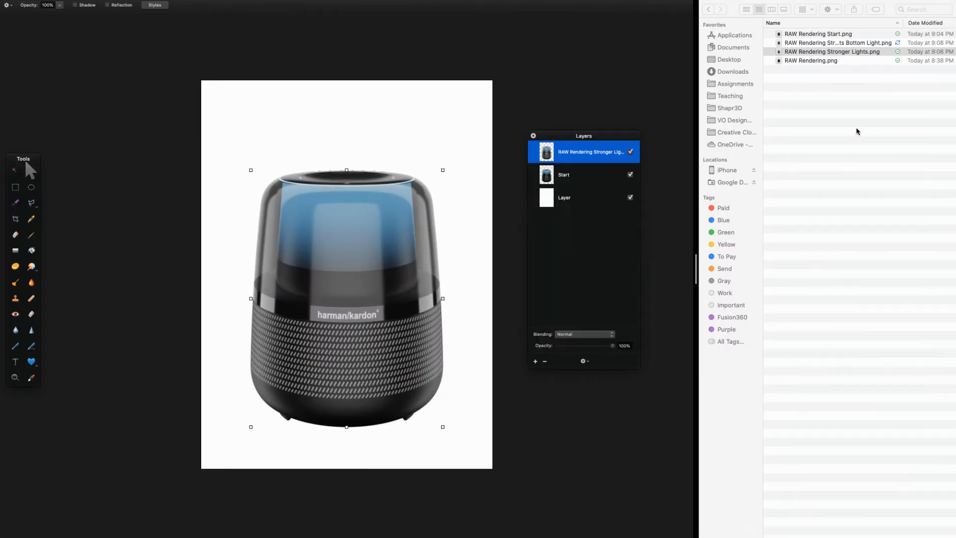
click(861, 52)
drag(864, 43, 335, 313)
click(322, 294)
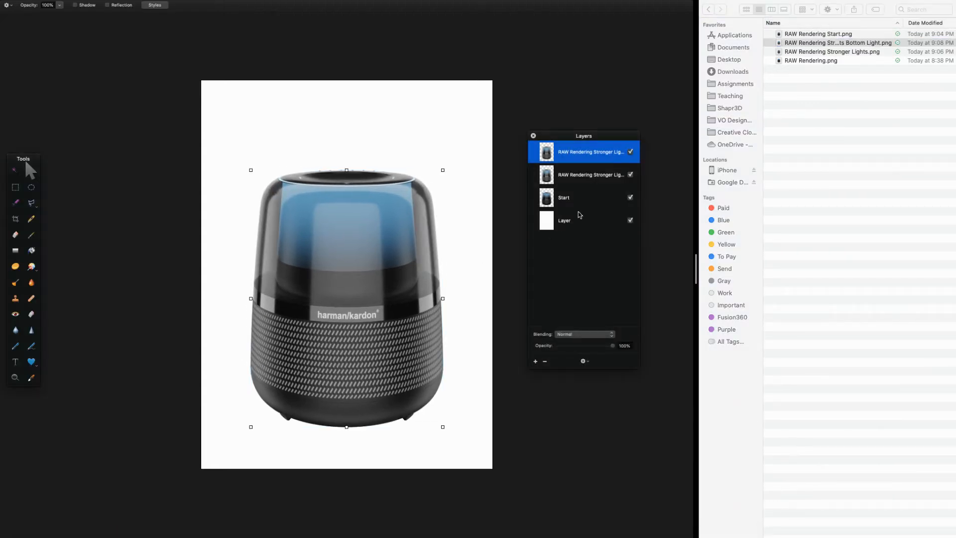
Step: Toggle the Bottom Light layer's visibility repeatedly to compare its lighting with the Stronger Lights render
click(631, 151)
click(631, 152)
click(631, 152)
click(630, 152)
click(631, 152)
click(631, 152)
click(631, 152)
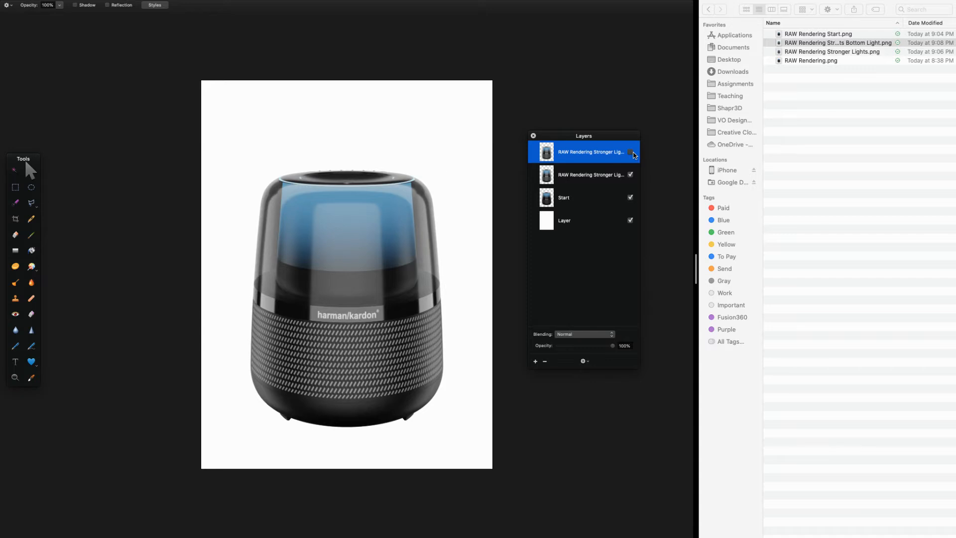
click(631, 152)
click(632, 152)
click(631, 152)
click(632, 153)
click(631, 152)
click(631, 152)
click(631, 152)
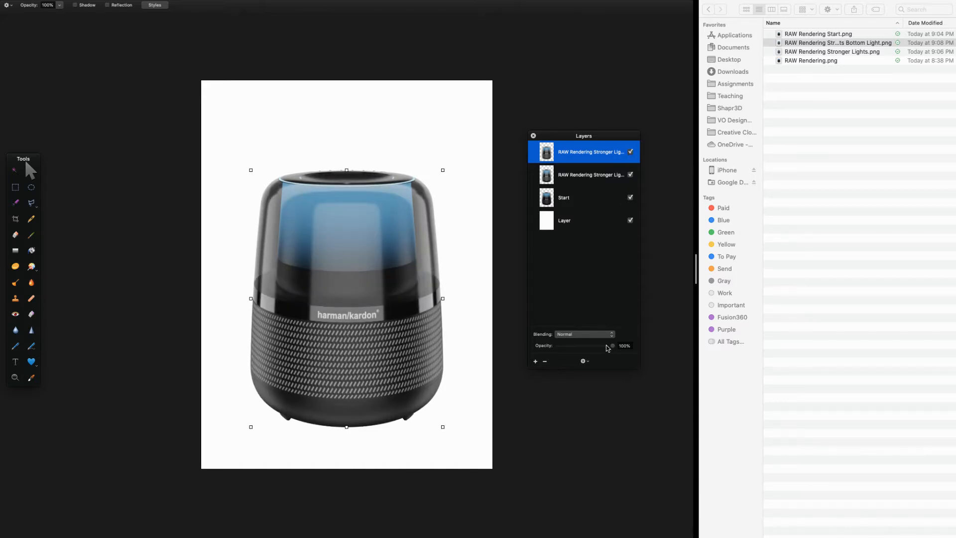
Step: Lower the Bottom Light layer's opacity to 76% and toggle its visibility to judge the softened effect
drag(612, 349, 600, 350)
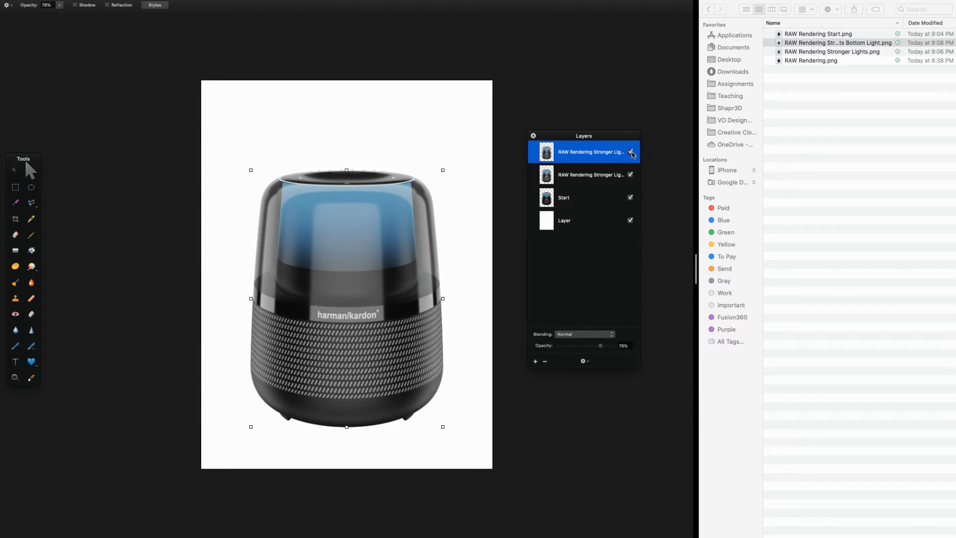
click(631, 153)
click(630, 153)
click(630, 152)
click(631, 152)
click(630, 153)
click(630, 152)
click(630, 152)
click(630, 153)
Step: Set the Bottom Light layer's opacity to 80% while checking it against the layer below
mouse_move(601, 347)
mouse_down()
mouse_move(552, 351)
mouse_move(627, 349)
mouse_move(595, 353)
mouse_move(605, 354)
mouse_up()
click(628, 152)
click(629, 152)
drag(605, 347, 609, 348)
Step: Switch to Blender, enlarge the Outliner, and create a new collection in it
key(super+Tab)
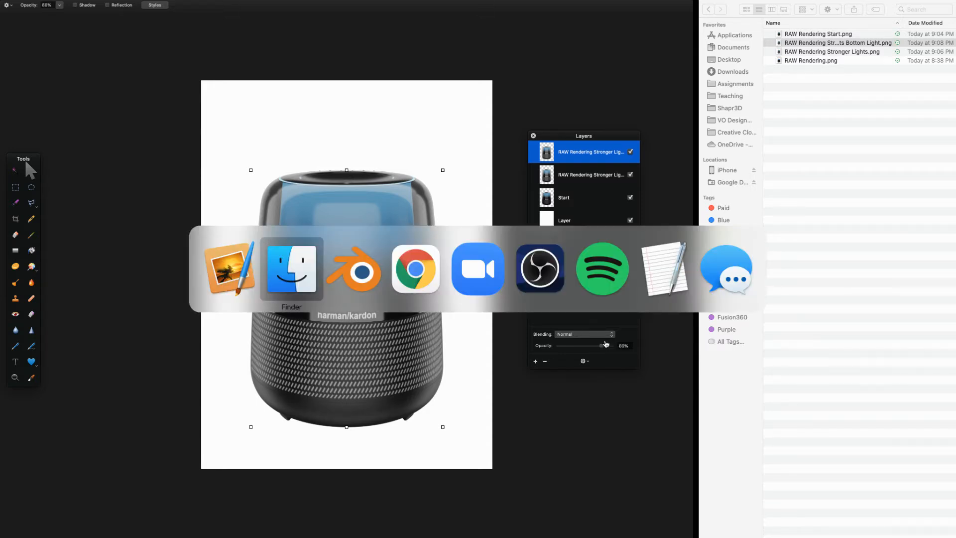
key(super+Tab)
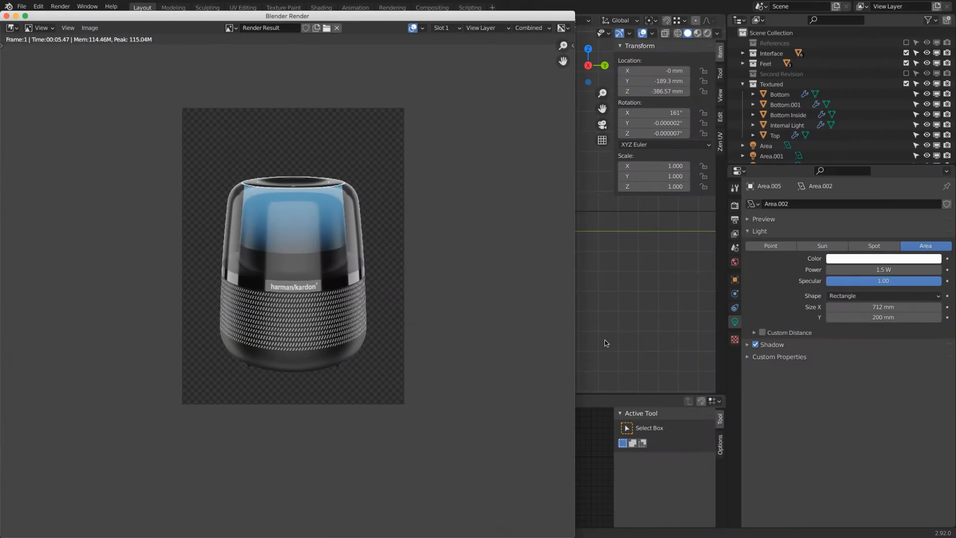
click(6, 16)
scroll(792, 102, down, 3)
scroll(791, 102, down, 1)
drag(809, 165, 809, 379)
right_click(749, 283)
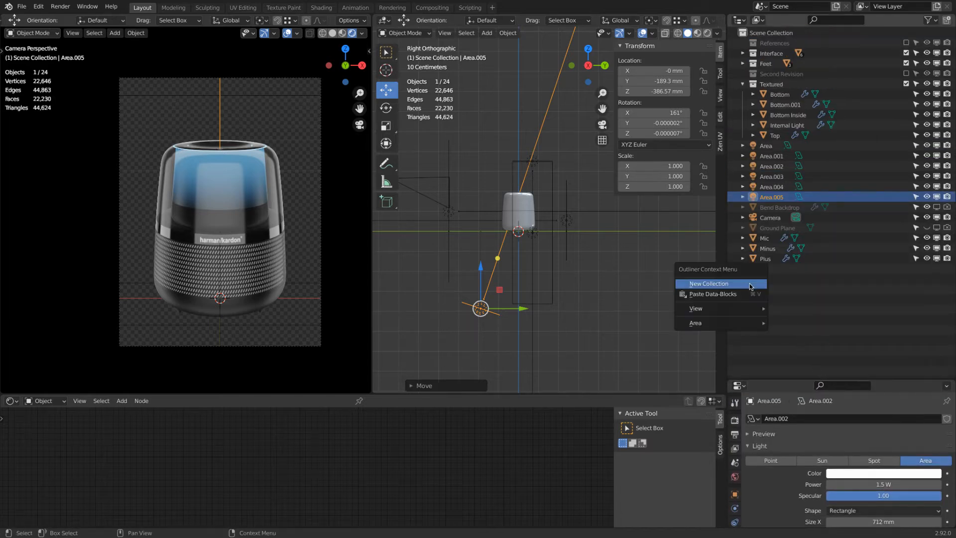
click(749, 283)
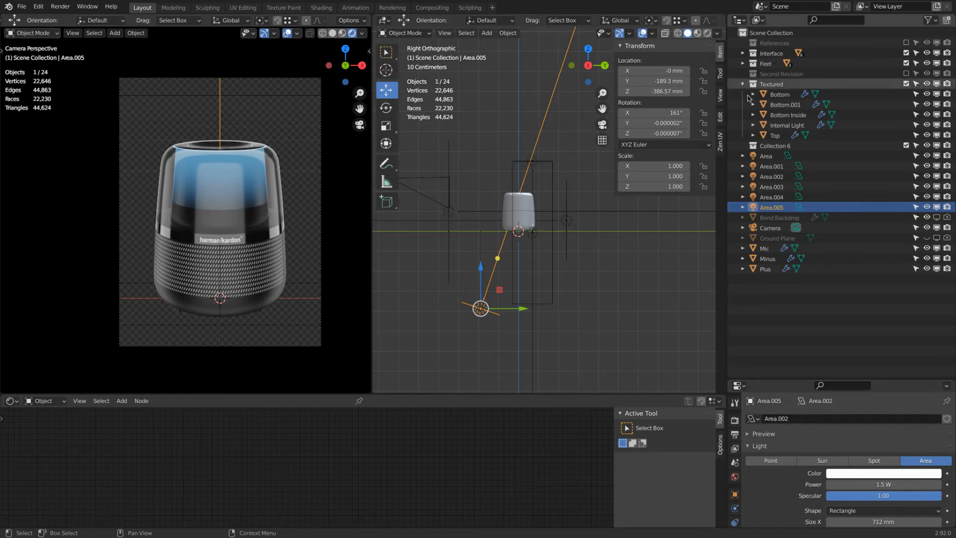
Step: Move all area lights, the Bend Backdrop, Camera, and Ground Plane into the new collection and rename it Screne
click(767, 158)
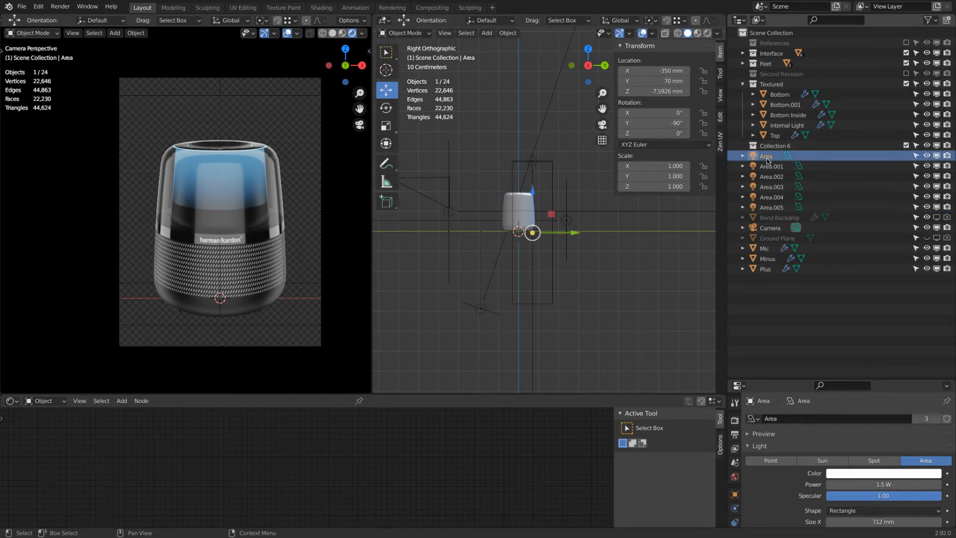
shift+click(773, 239)
drag(766, 158, 776, 145)
double_click(776, 145)
text(Scren)
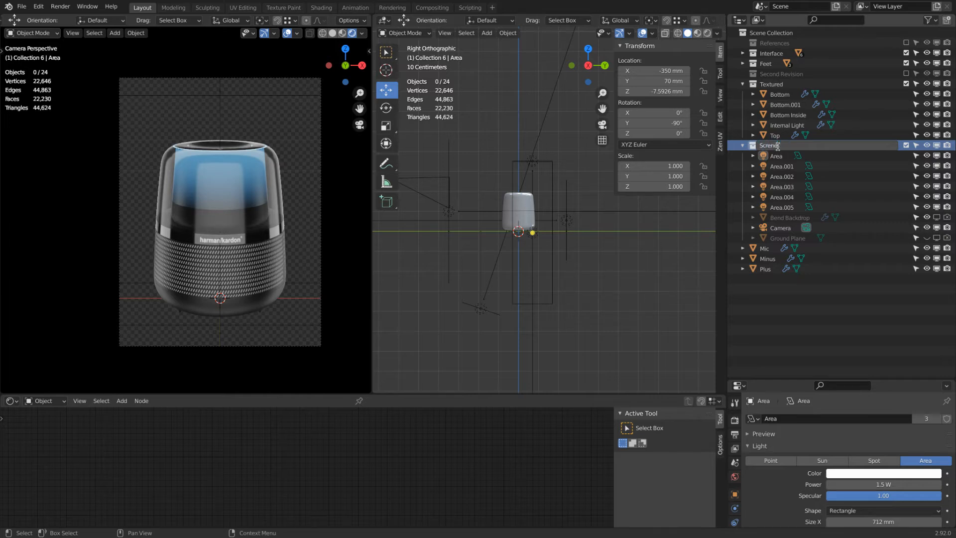
text(cene)
key(Return)
Step: Move the Mic, Minus, and Plus objects into the Interface collection and collapse the Screne collection
click(771, 249)
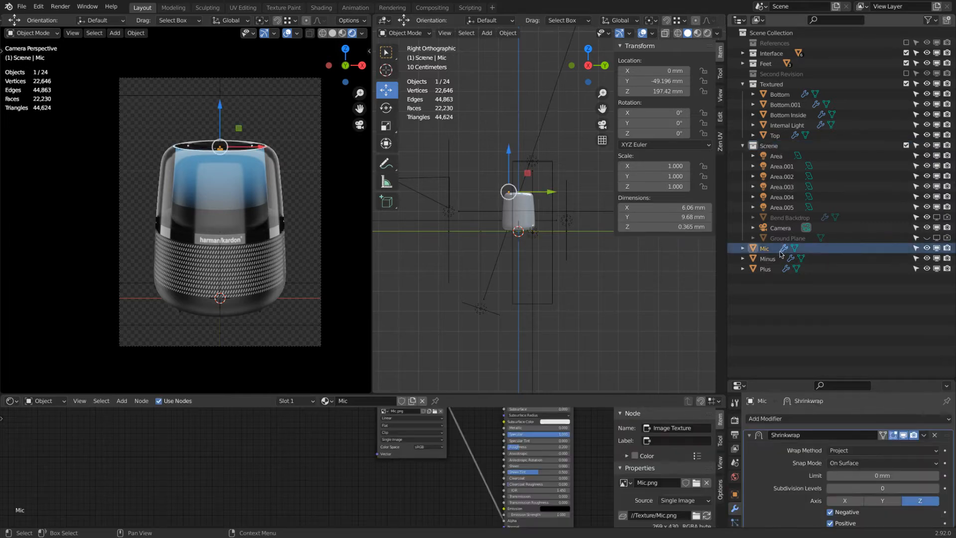
click(767, 270)
shift+click(765, 249)
drag(765, 249, 775, 53)
click(743, 146)
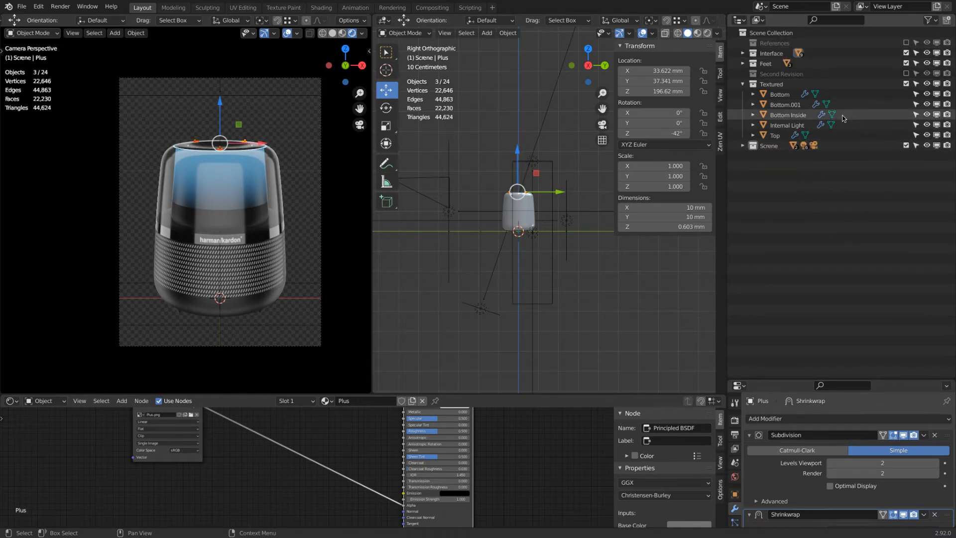
Step: Select the Internal Light object and enlarge the Shader Editor to show its Light Cylinder node setup
click(794, 127)
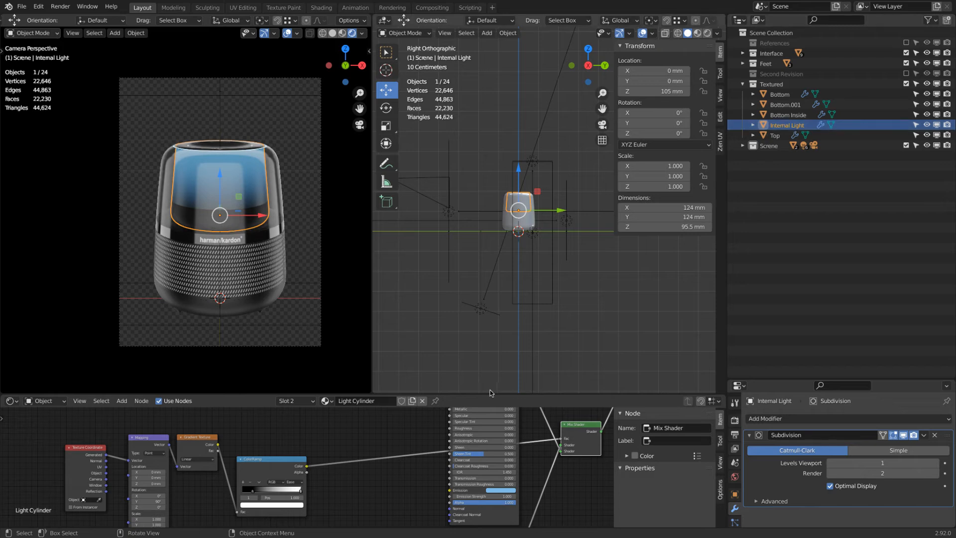
key(g)
drag(487, 364, 486, 252)
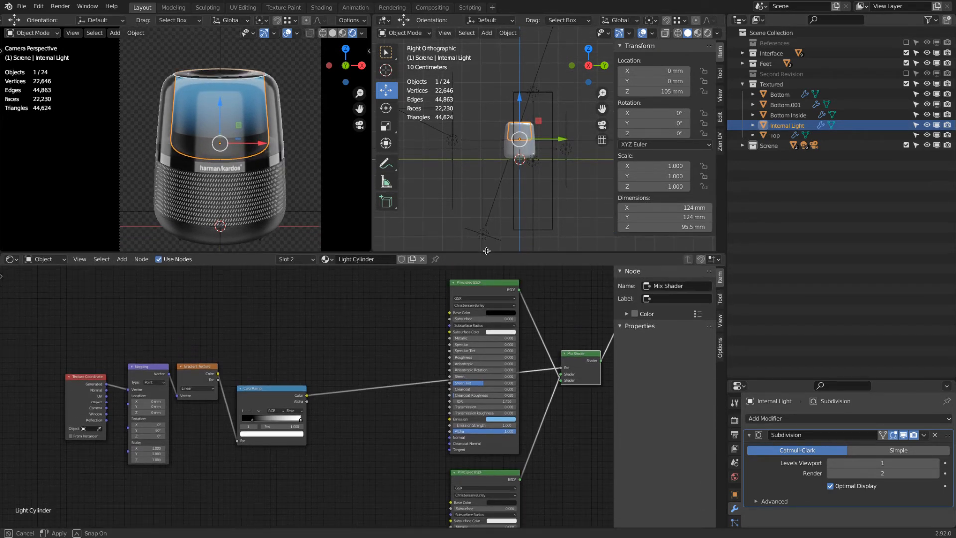
middle_drag(275, 424, 230, 409)
scroll(261, 385, down, 4)
middle_drag(322, 277, 341, 293)
Step: Reposition the two Principled BSDF nodes closer to the rest of the Light Cylinder node network
drag(400, 318, 392, 284)
middle_drag(374, 434, 396, 344)
drag(440, 363, 426, 348)
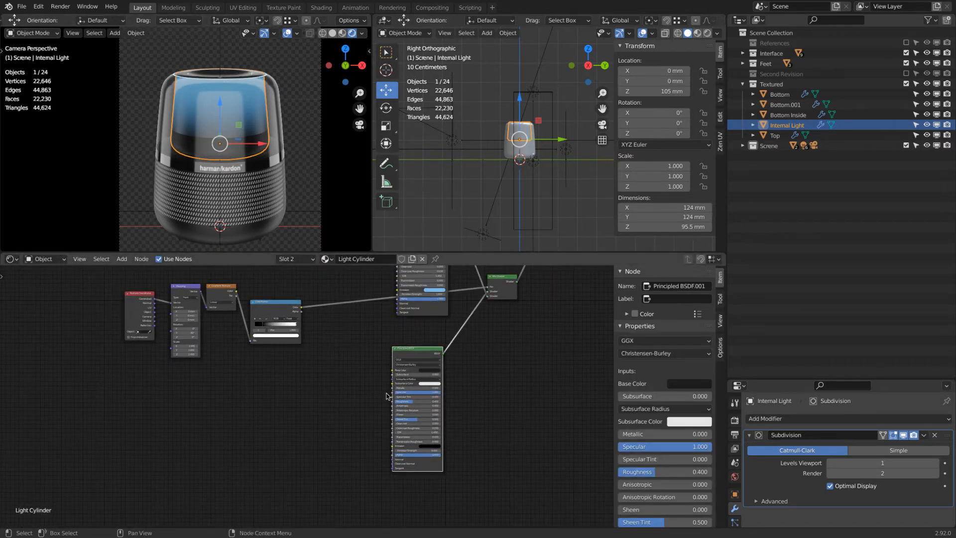
Step: Set the ColorRamp's black stop to position 0.382 and inspect the glow gradient in the camera preview
middle_drag(281, 320, 276, 360)
click(274, 360)
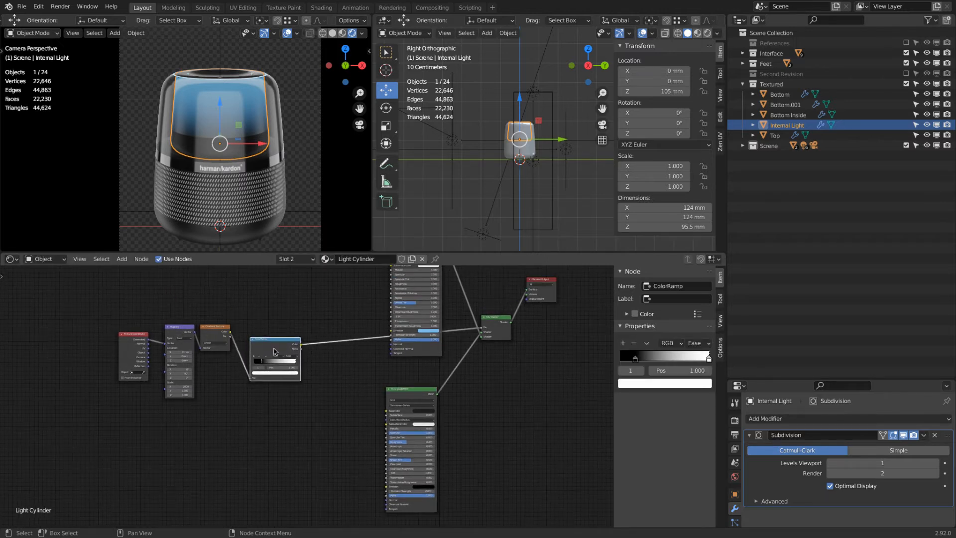
scroll(247, 352, up, 5)
drag(267, 379, 291, 373)
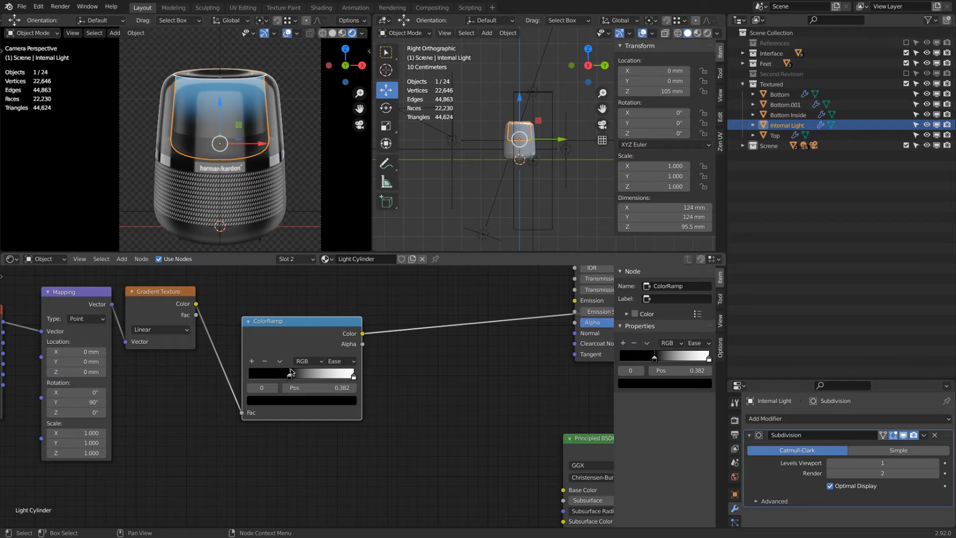
scroll(181, 136, up, 8)
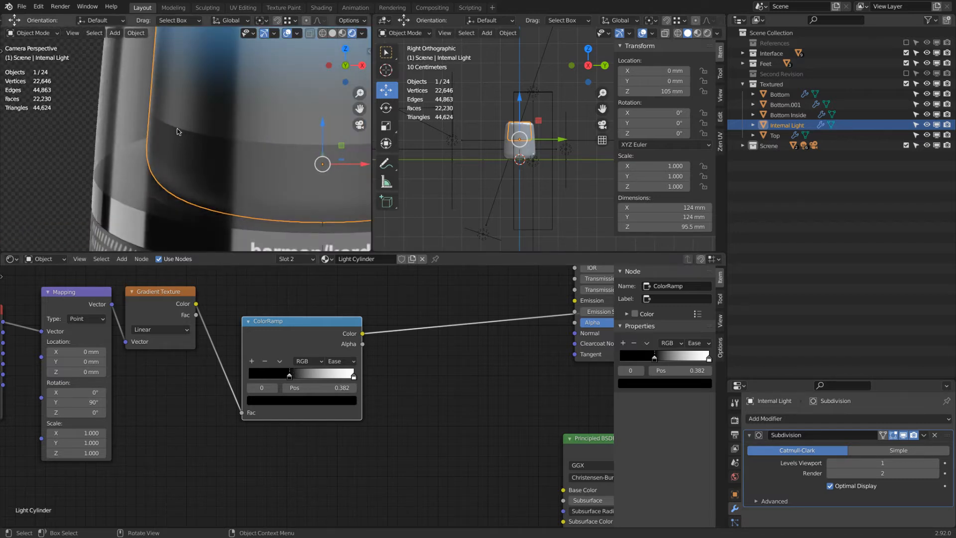
scroll(180, 117, down, 8)
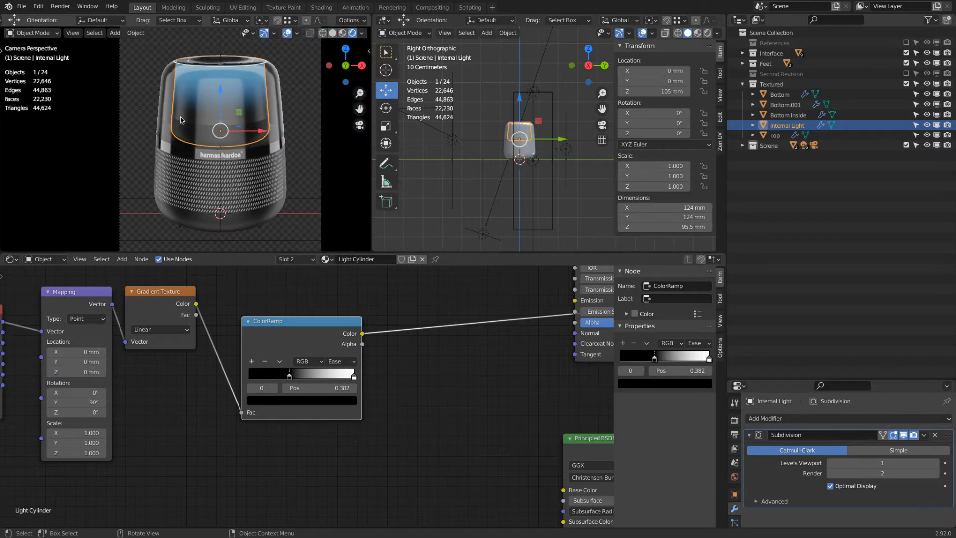
Step: Move the lower Principled BSDF node up to sit just beneath the upper one
scroll(371, 336, down, 5)
middle_drag(320, 354, 318, 380)
drag(376, 410, 378, 396)
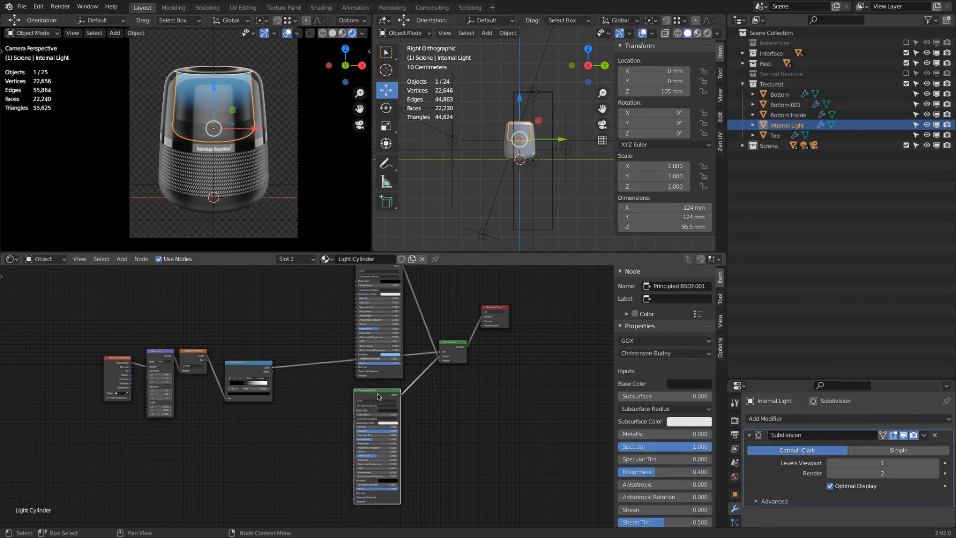
Step: Examine the material slots of the Top and Bottom objects, including the Plastic Interface and Plastic Bump node setups
click(244, 202)
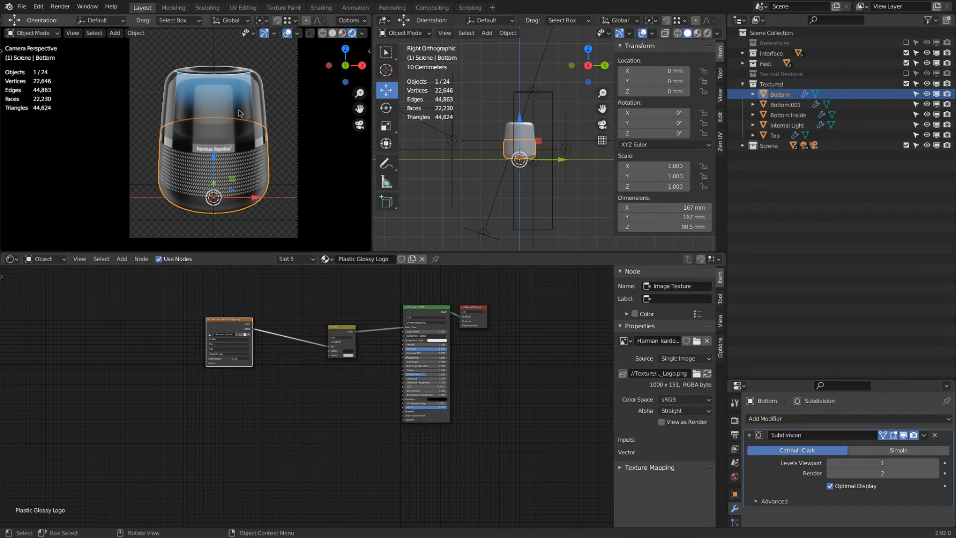
click(226, 69)
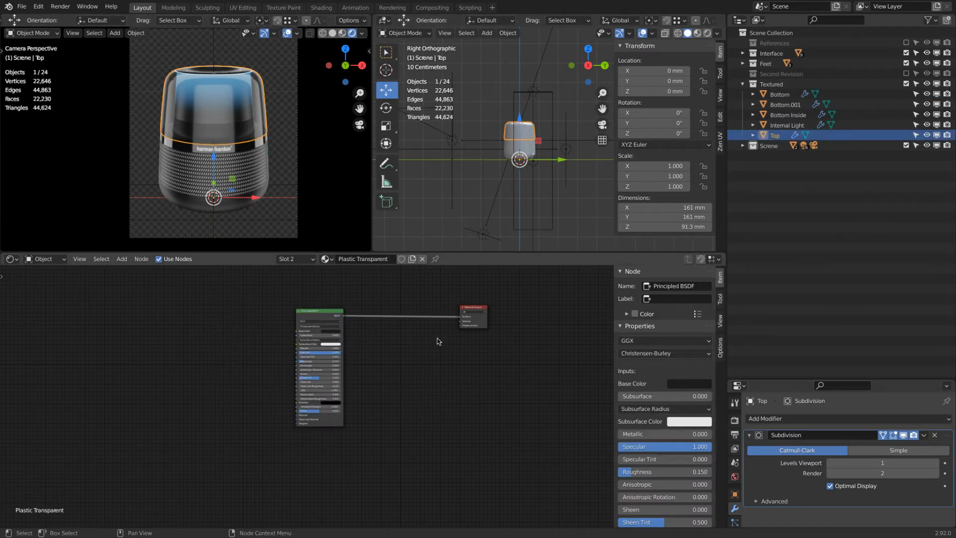
click(285, 259)
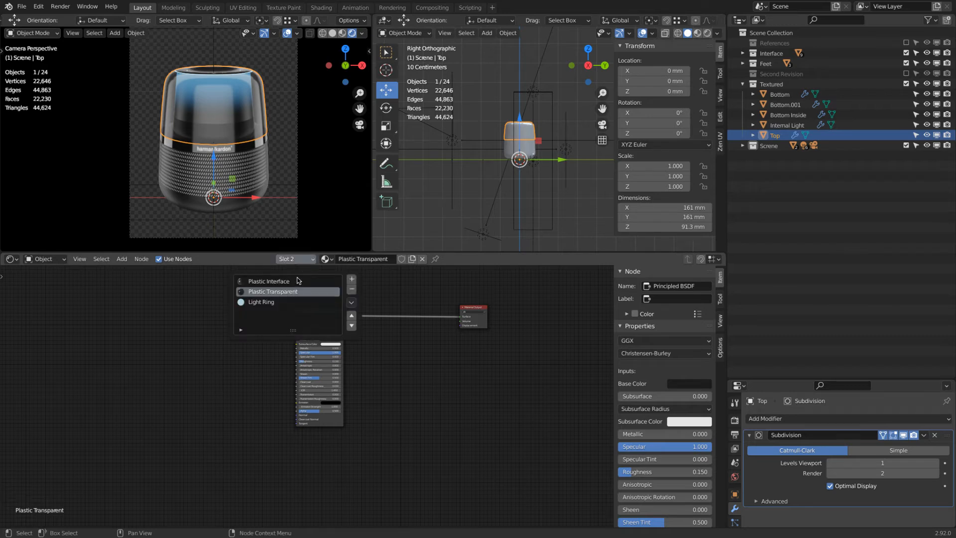
click(284, 282)
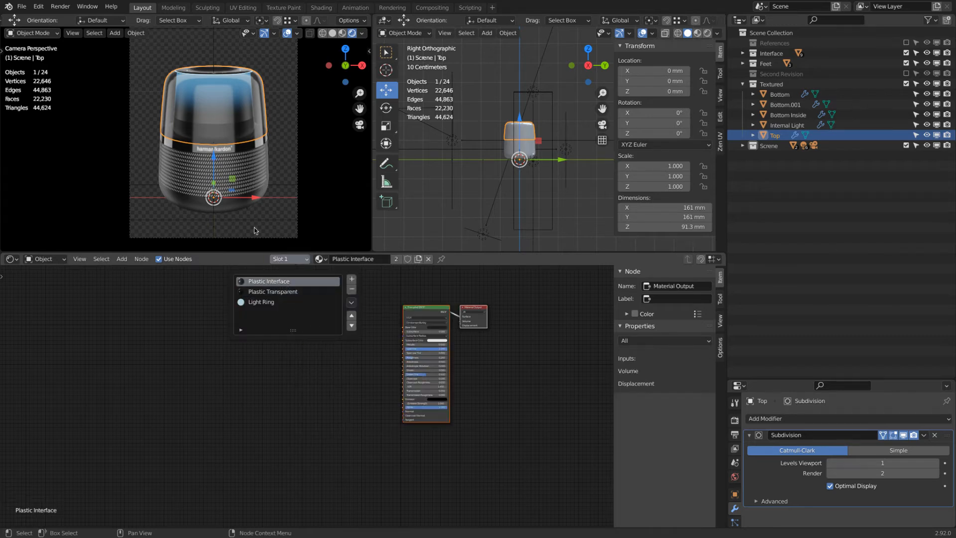
click(188, 208)
click(293, 260)
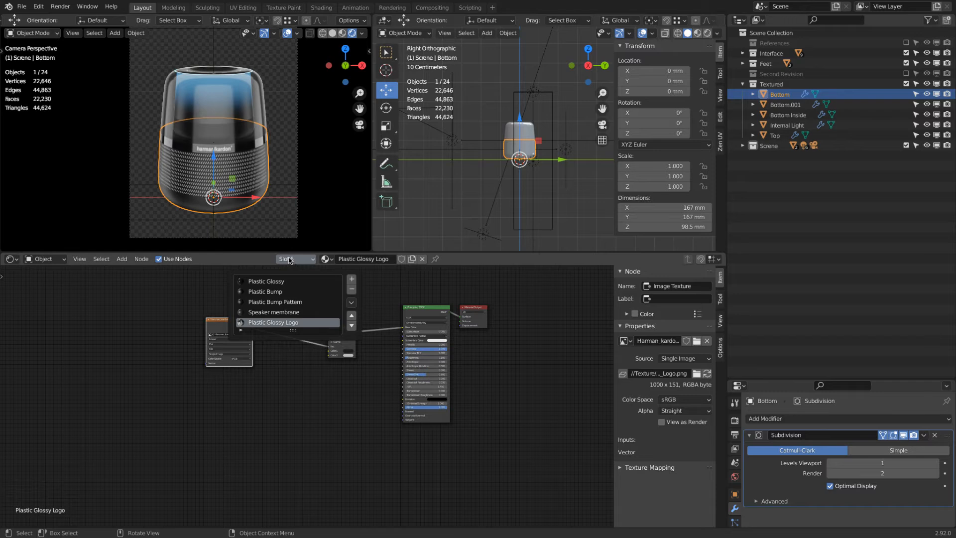
click(286, 292)
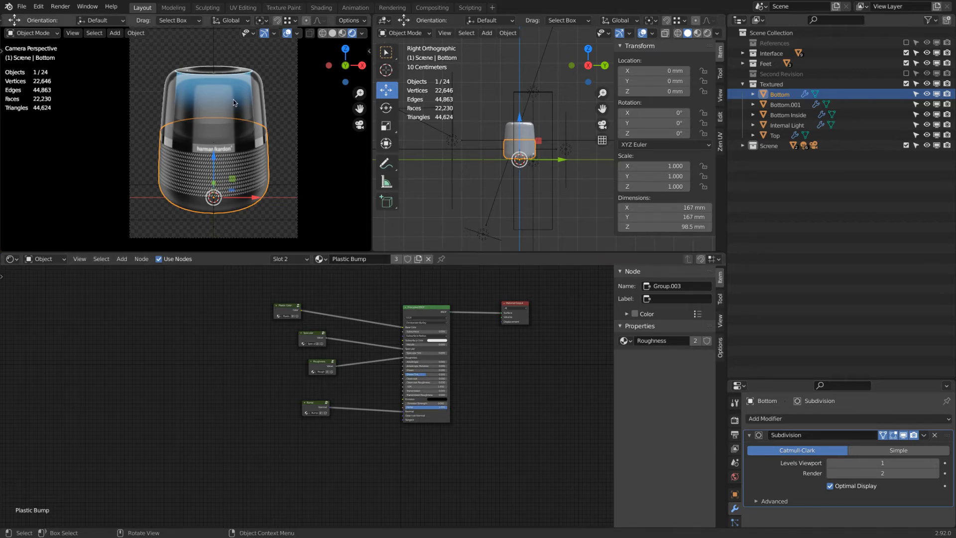
Step: Add a Plastic Color group node to Internal Light's Light Cylinder material and connect it to the lower Principled BSDF's Base Color
click(776, 127)
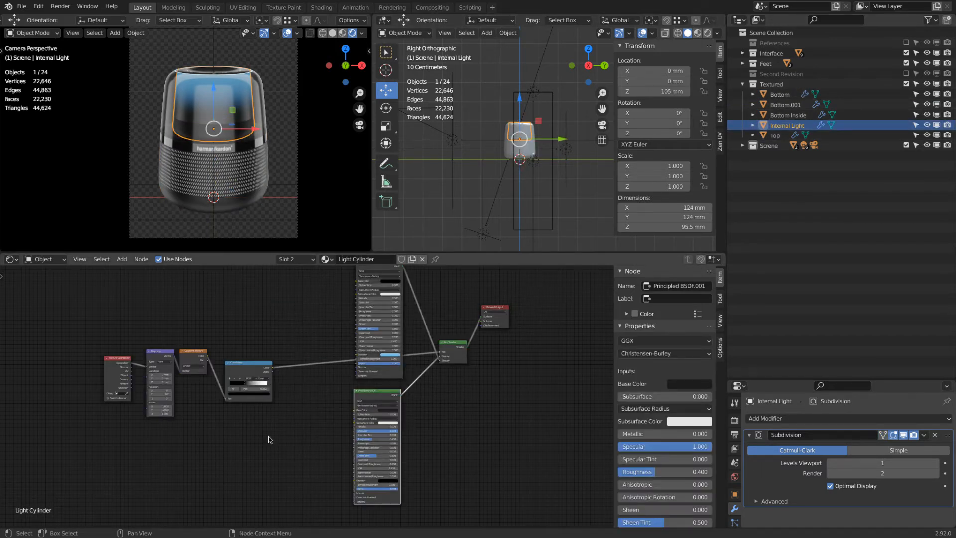
key(shift+a)
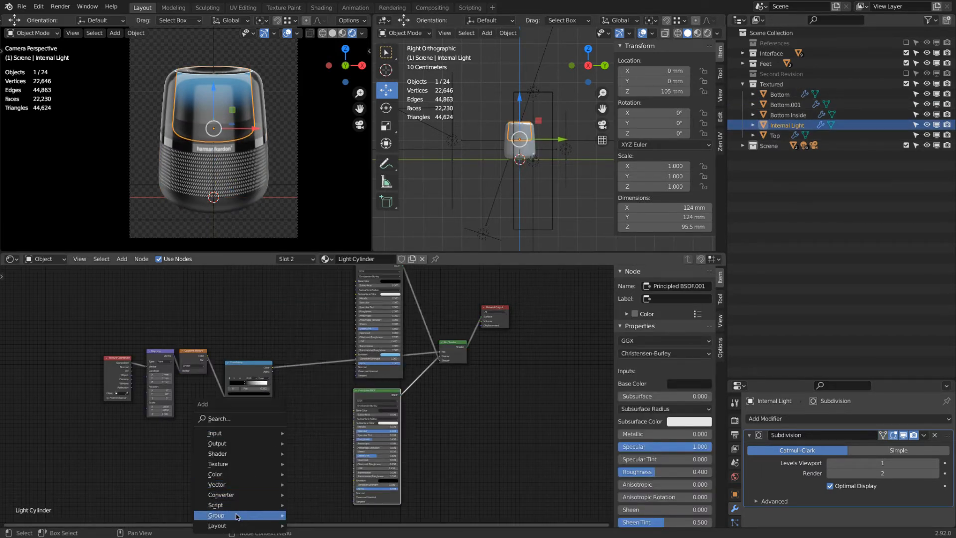
mouse_move(241, 516)
click(346, 493)
click(295, 443)
drag(303, 441, 354, 413)
drag(284, 442, 272, 404)
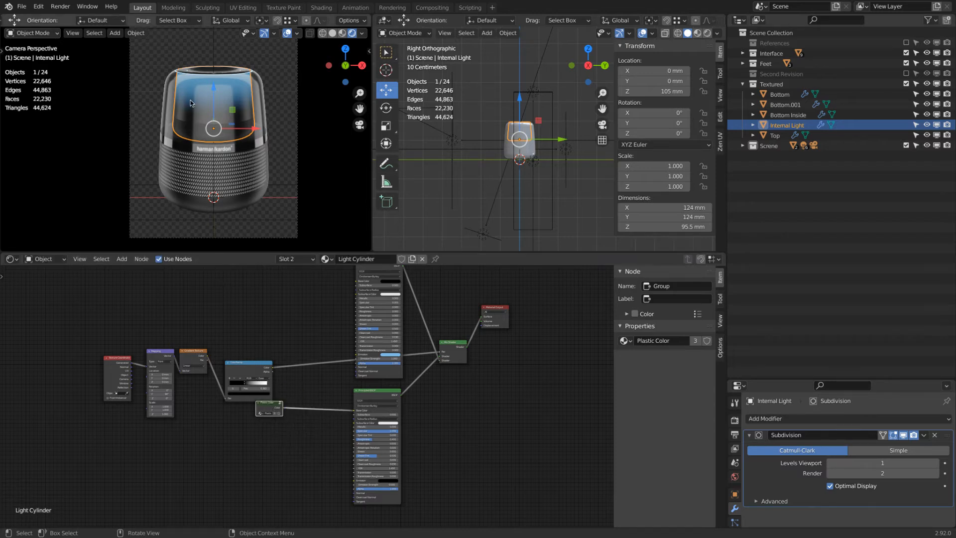
Step: Add the Roughness group node and connect its value to the lower Principled BSDF's Roughness
key(shift+a)
mouse_move(215, 436)
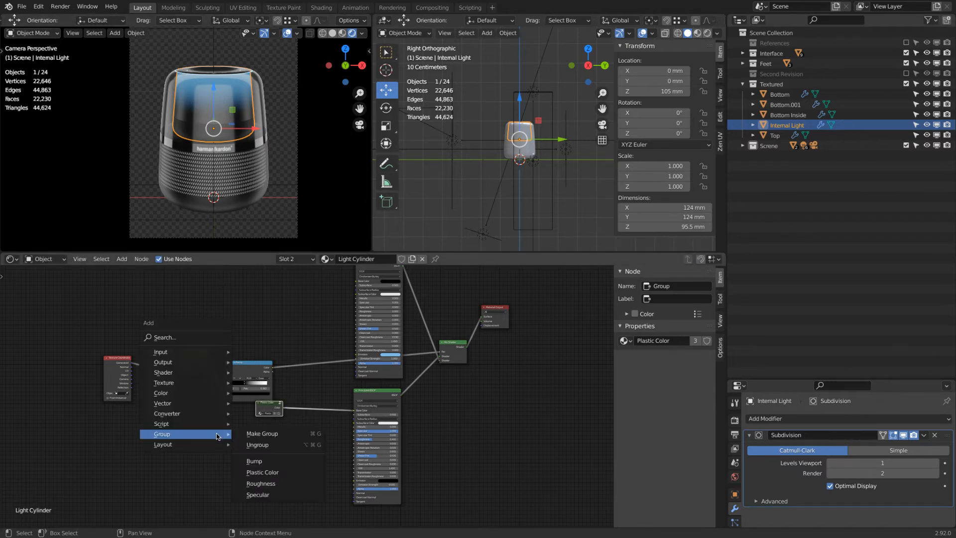
click(260, 483)
click(293, 470)
scroll(293, 470, up, 3)
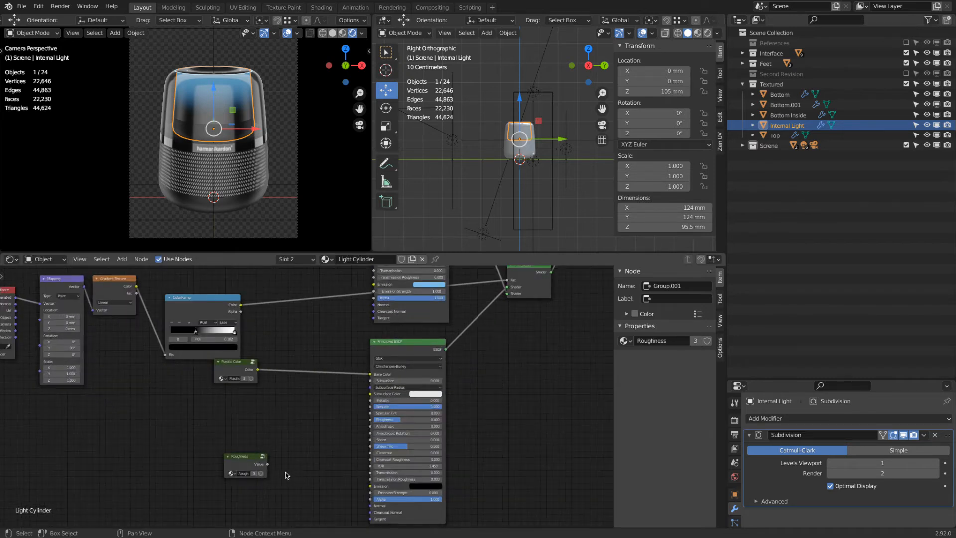
drag(269, 467, 371, 420)
Step: Add the Specular group node above the Roughness group and connect its value to the lower Principled BSDF's Specular
key(shift+a)
mouse_move(201, 423)
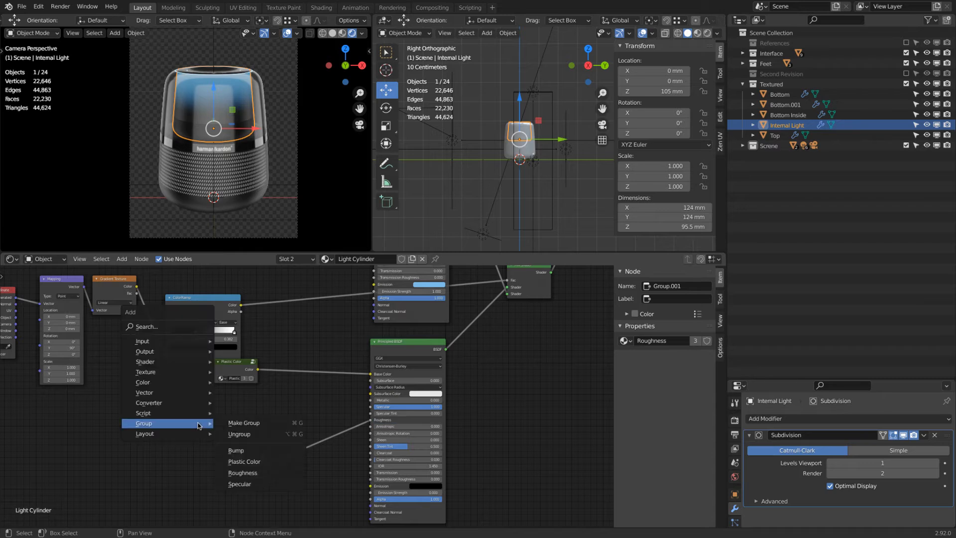
click(249, 482)
drag(265, 412, 372, 407)
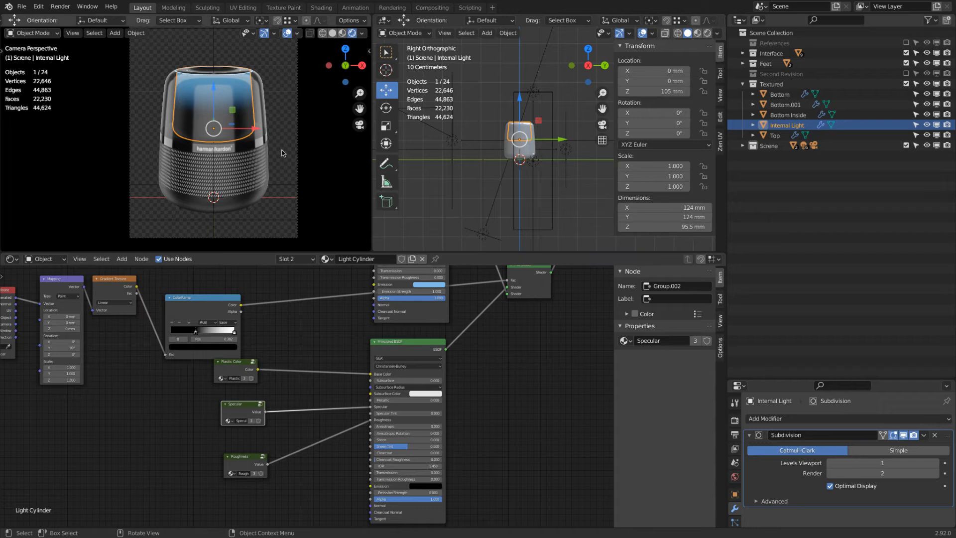
Step: Set the upper Principled BSDF's Specular to 1.000
middle_drag(251, 322, 293, 360)
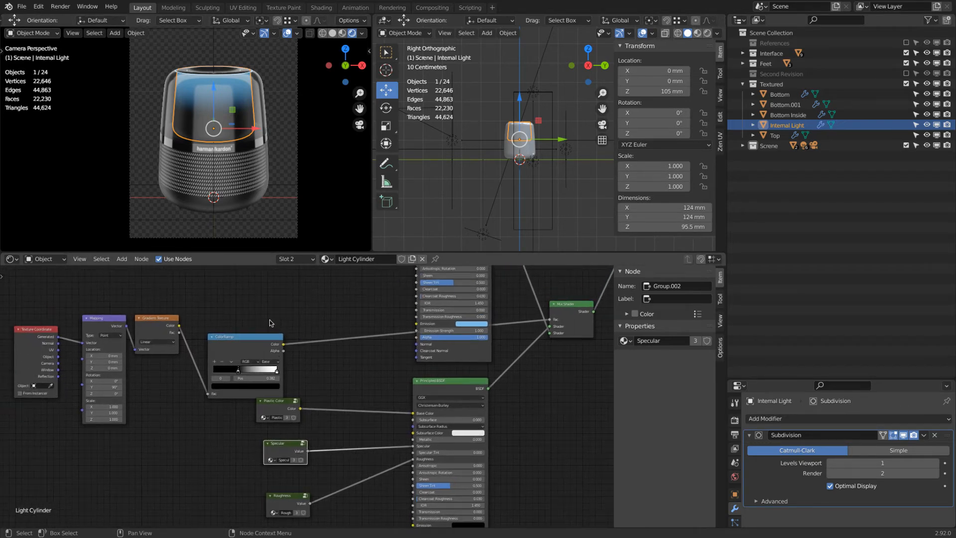
middle_drag(287, 320, 286, 395)
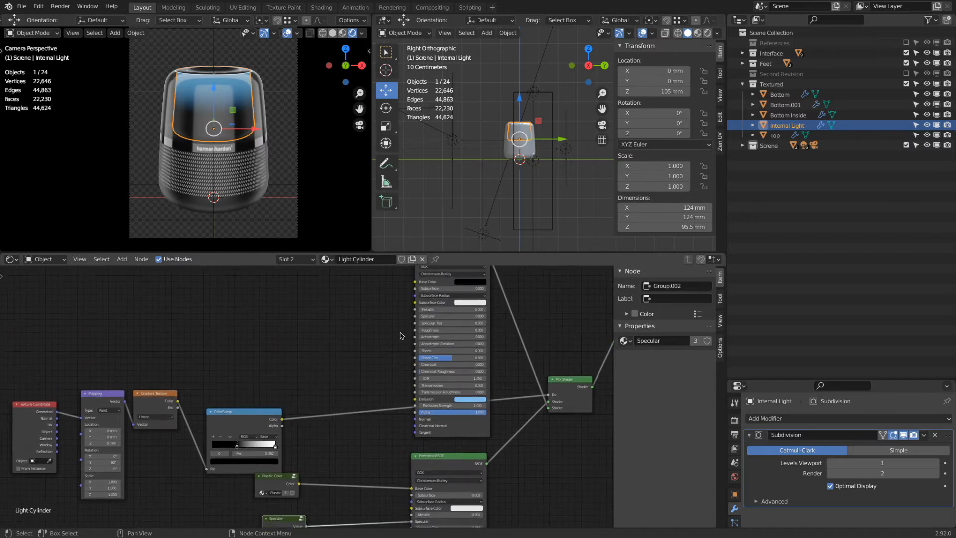
drag(470, 320, 562, 321)
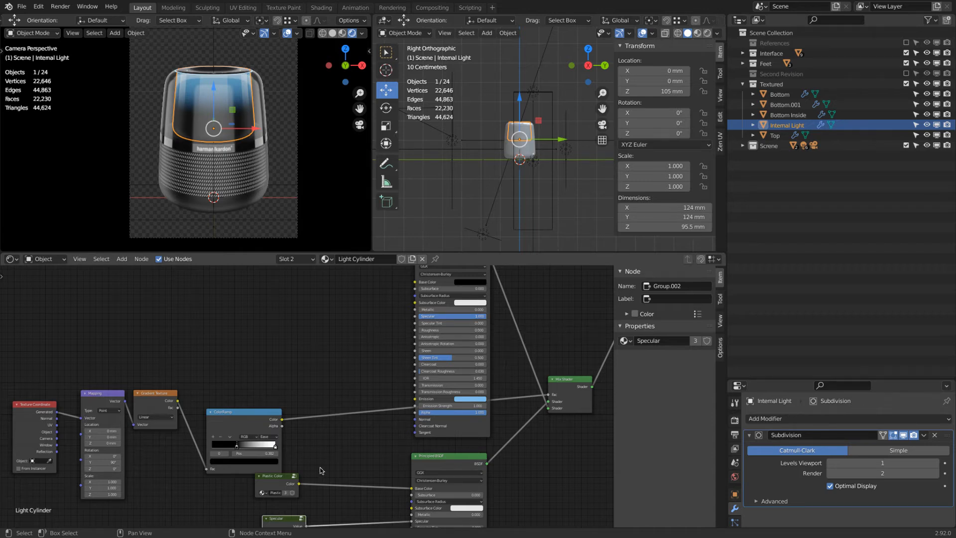
Step: Connect the Specular and Roughness group nodes to the matching inputs of the upper Principled BSDF as well
middle_drag(314, 375, 299, 348)
scroll(299, 350, down, 3)
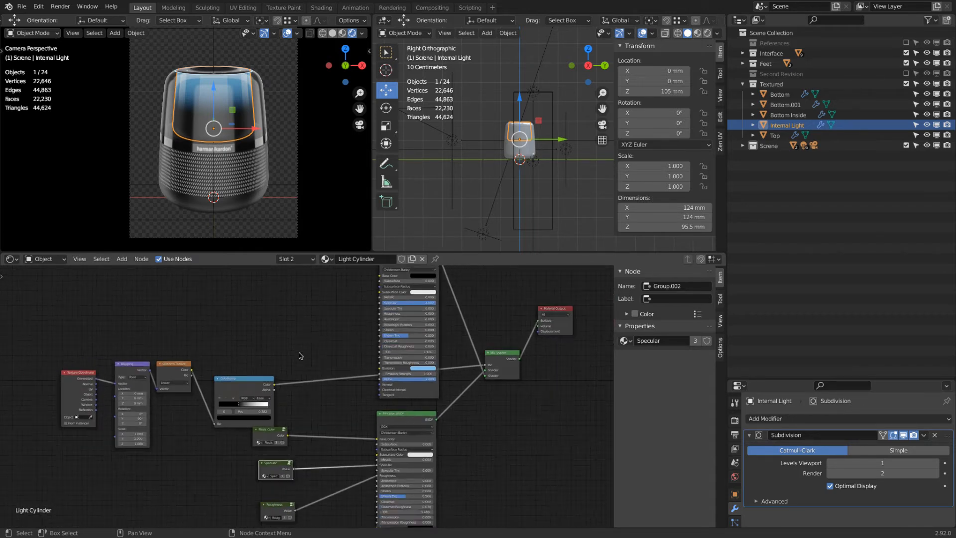
drag(293, 469, 380, 303)
drag(295, 511, 380, 314)
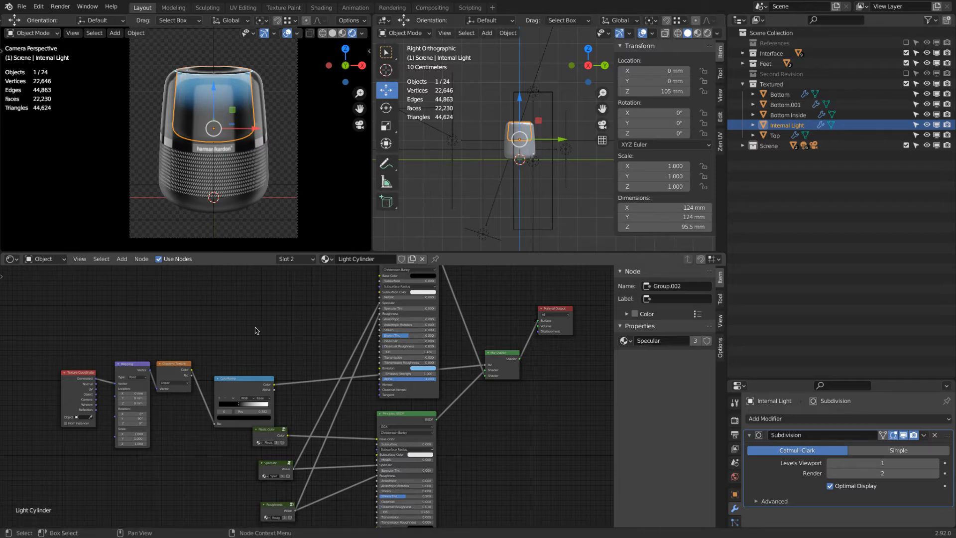
Step: Set the ColorRamp's black stop to position 0.278 to extend the internal glow gradient
scroll(258, 351, up, 2)
drag(229, 432, 220, 432)
scroll(251, 340, down, 1)
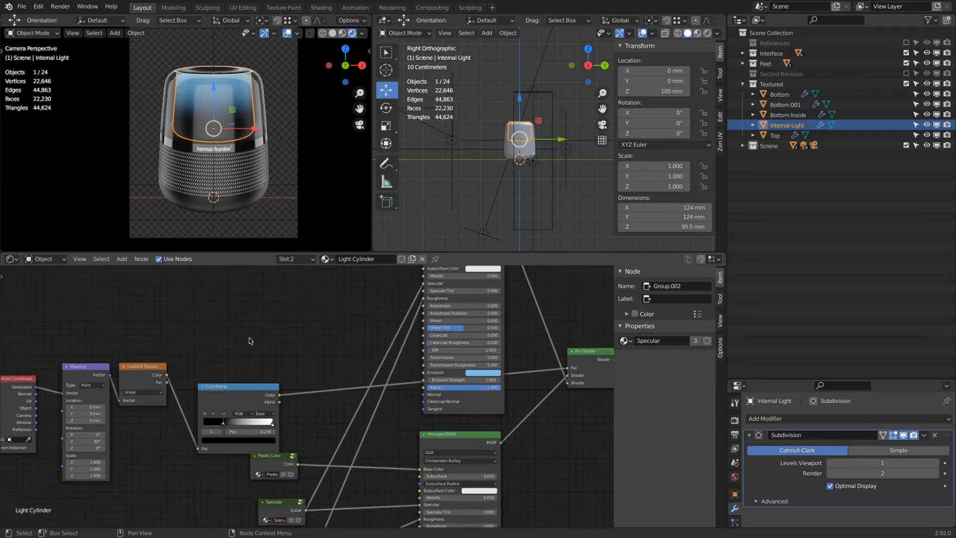
Step: Reposition the ColorRamp node and stack the Plastic Color, Specular and Roughness group nodes closely beneath one another
scroll(251, 340, down, 3)
drag(284, 378, 279, 368)
drag(317, 427, 324, 415)
drag(325, 454, 321, 438)
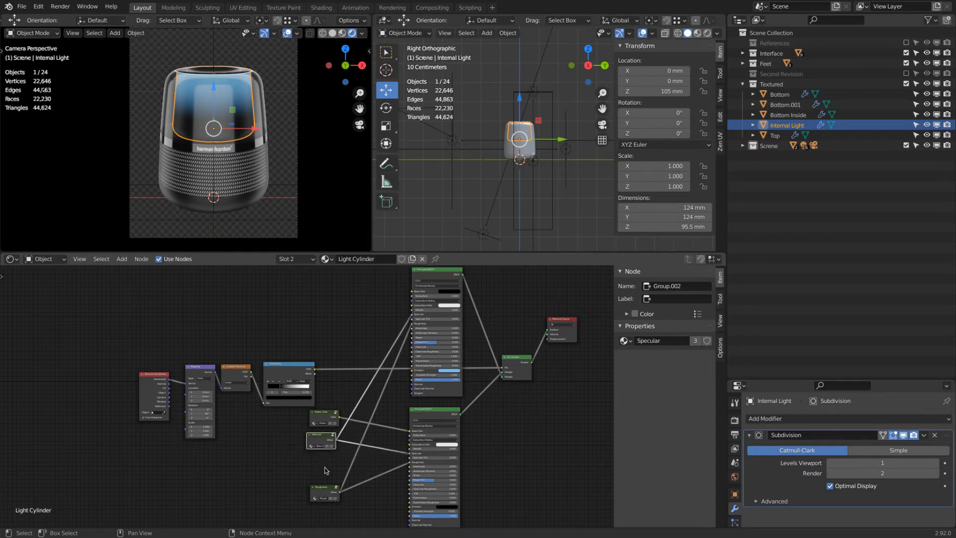
drag(322, 488, 320, 464)
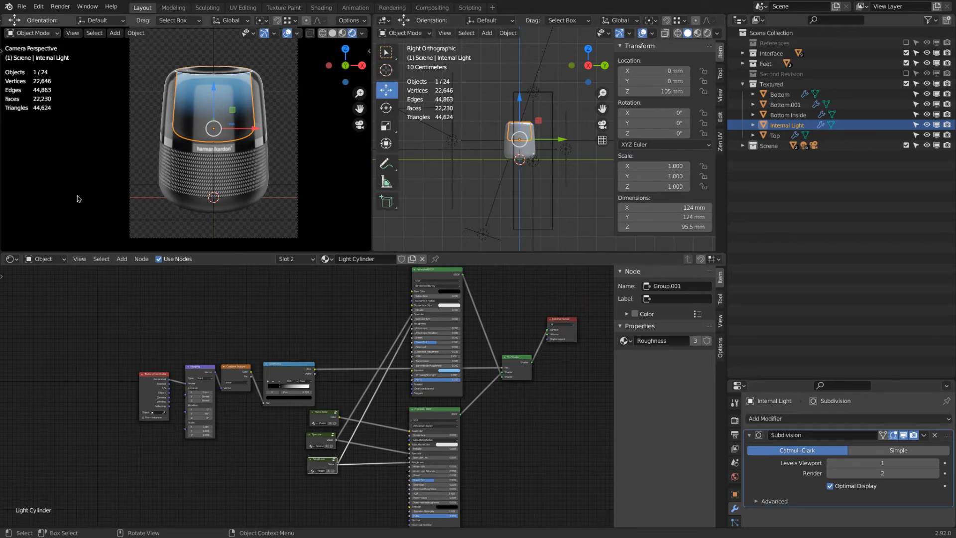
Step: Define a render region around the speaker's upper half in the camera view
click(73, 33)
mouse_move(96, 189)
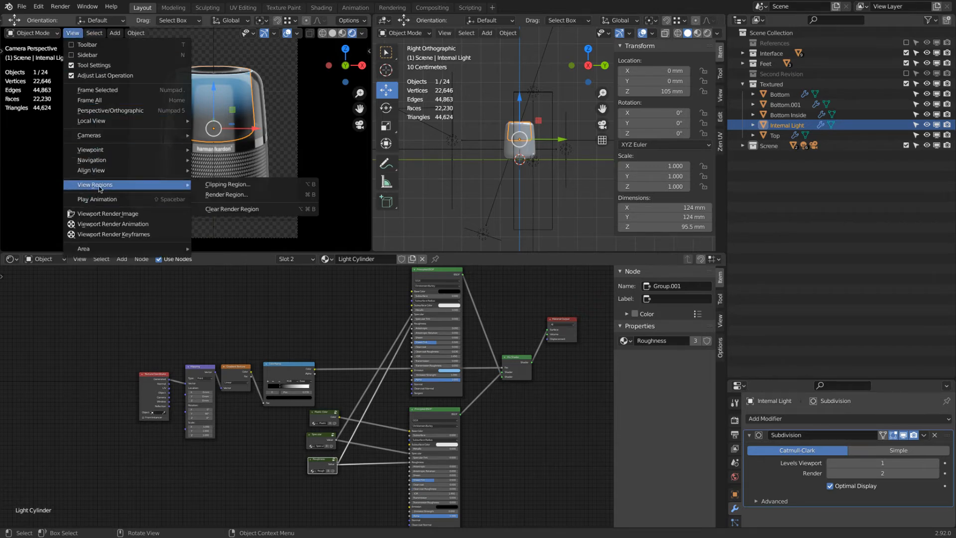
click(215, 196)
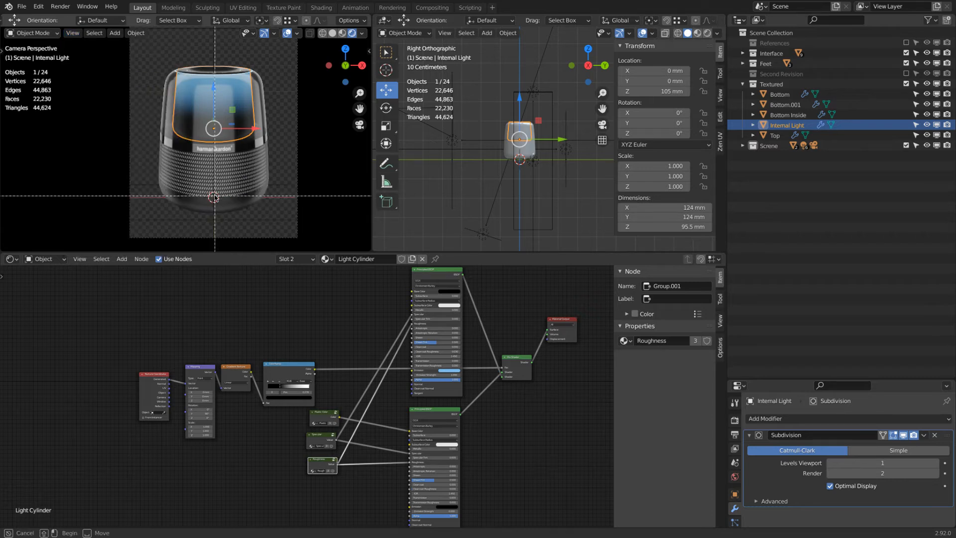
drag(152, 59, 277, 159)
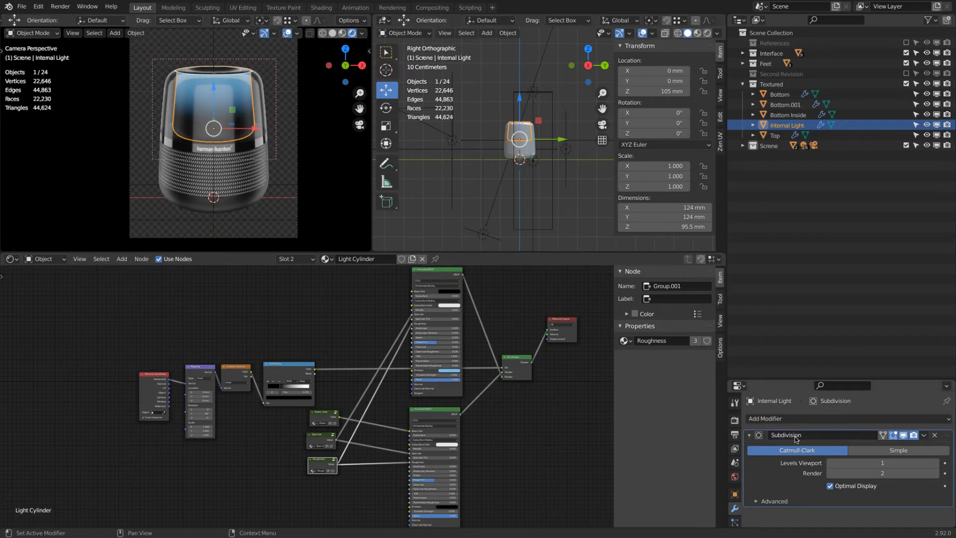
Step: Enlarge the Properties editor and make sure Render Region is enabled in the output dimensions settings
drag(790, 379, 789, 162)
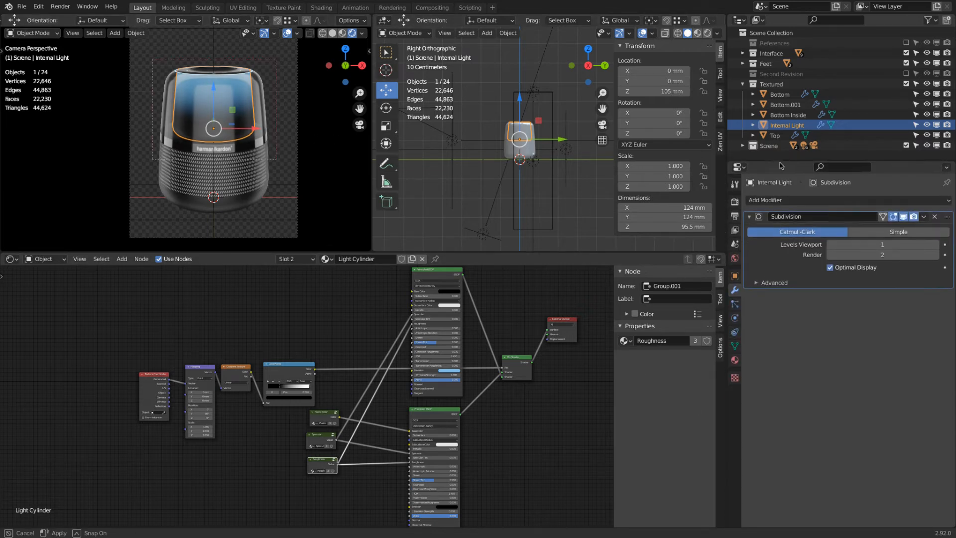
click(735, 201)
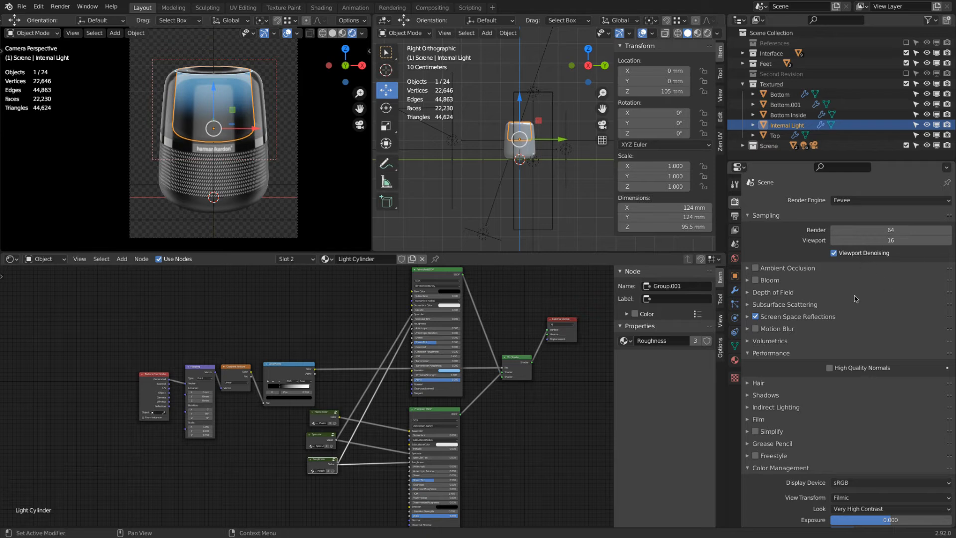
click(735, 216)
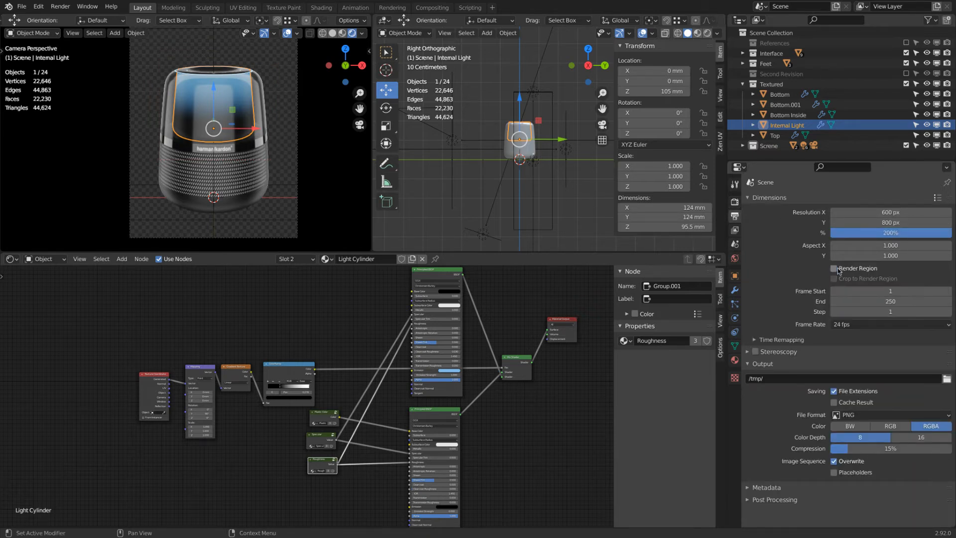
Step: Render the image with the region limit and inspect the result at full-frame size
click(60, 6)
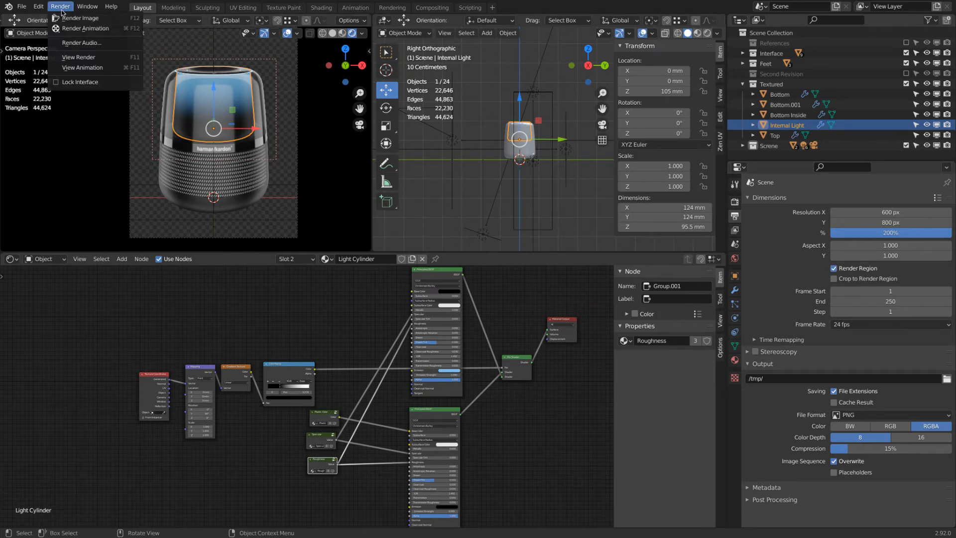
click(75, 18)
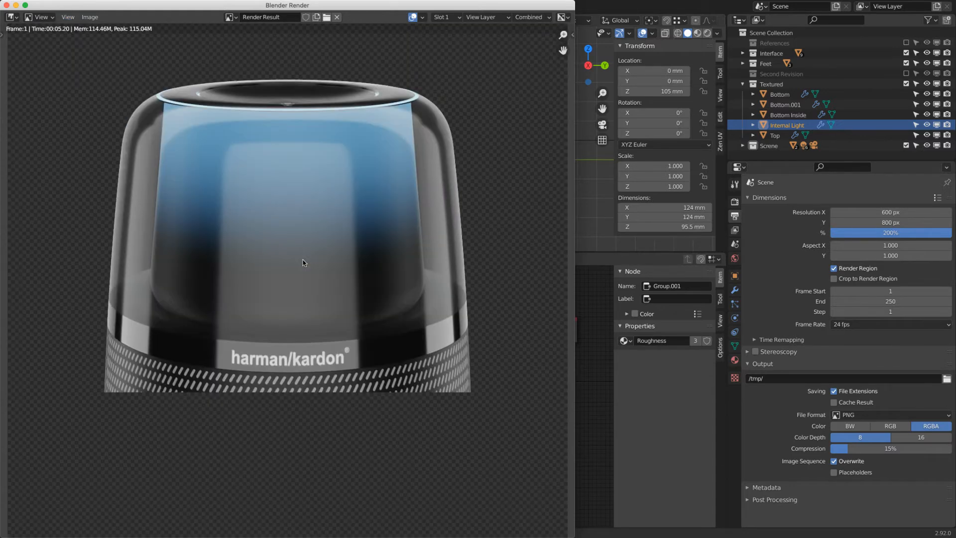
scroll(287, 249, down, 4)
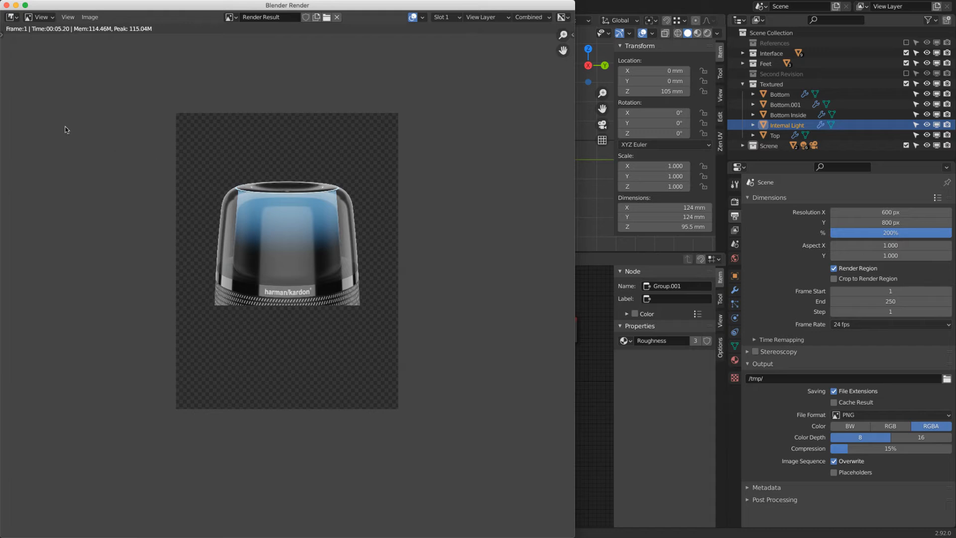
Step: Save the render as an image named "RAW Rendering Stronger Lights Bottom Light Internal Light Smoothness.png" in the Renderings folder
click(90, 17)
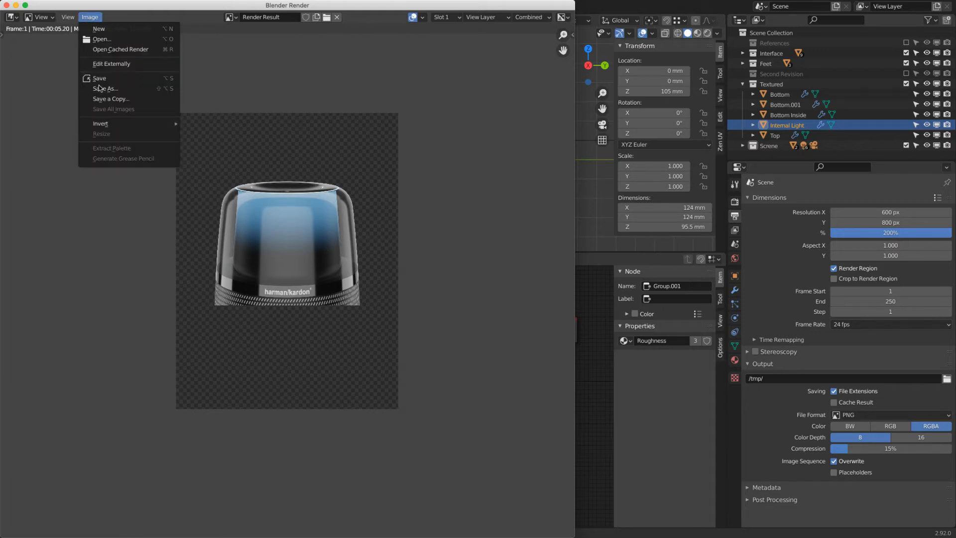
click(103, 86)
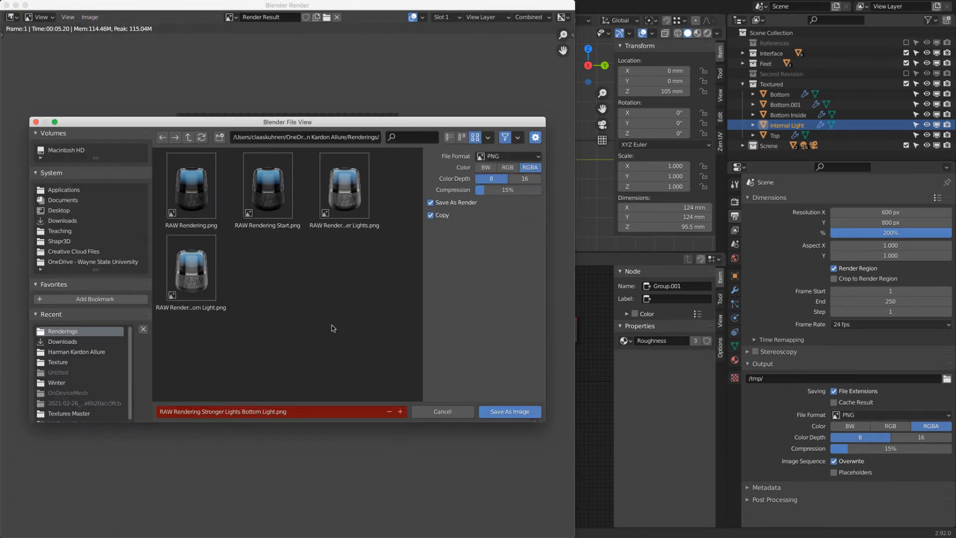
click(315, 415)
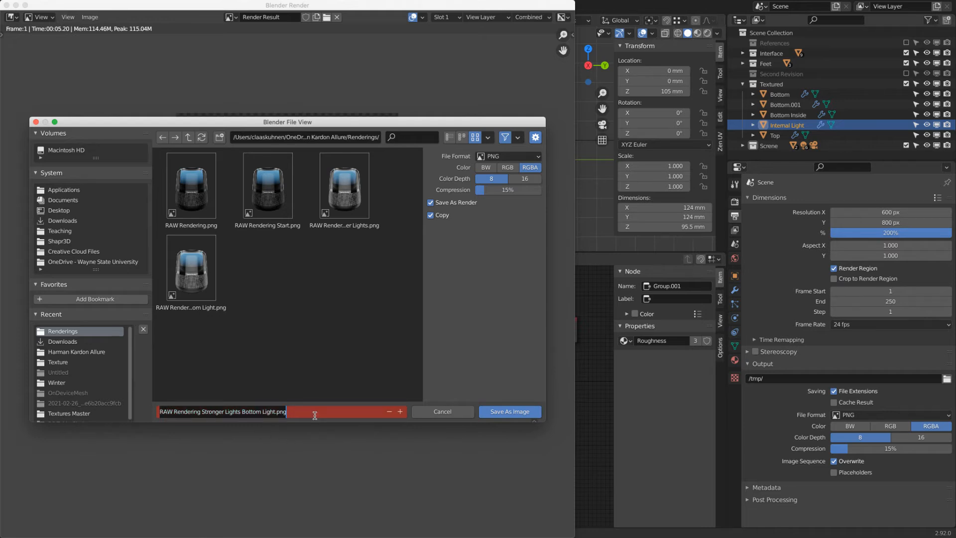
key(Left)
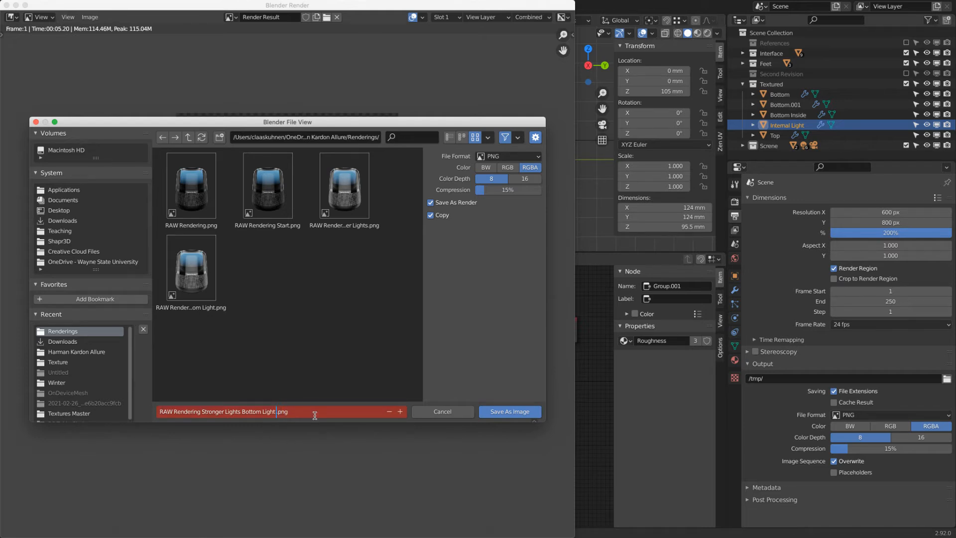
text(INternal)
key(shift+Right)
text(nal Light SMoothness)
key(Delete)
text(m)
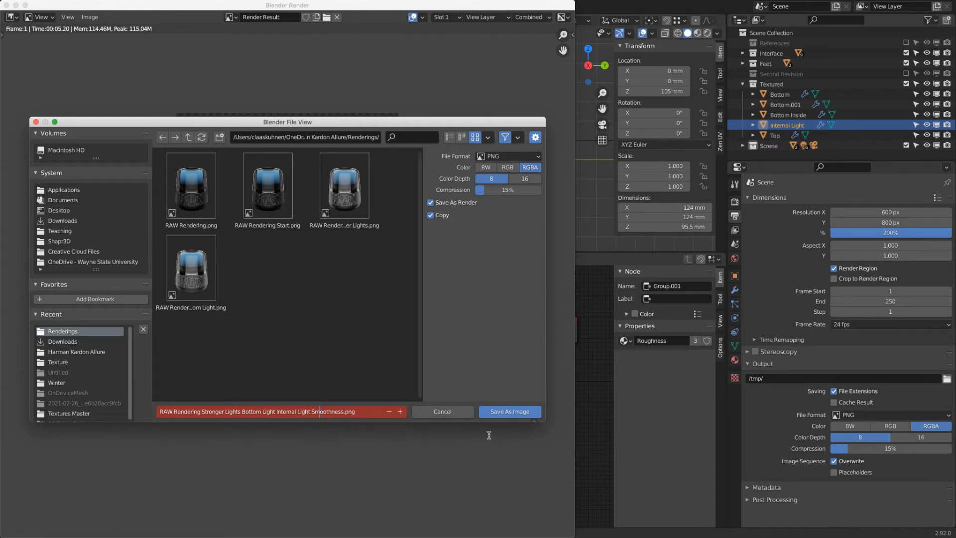
click(374, 411)
click(515, 413)
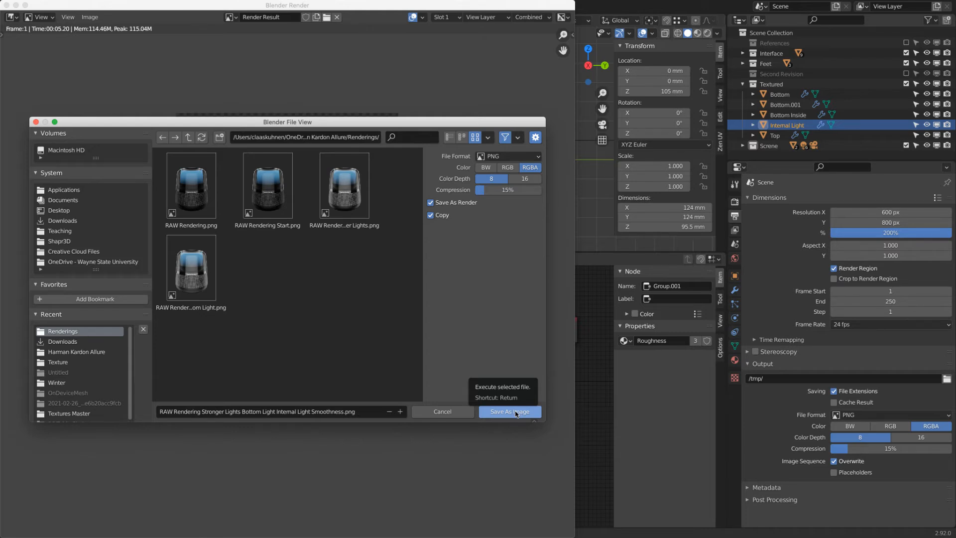
click(515, 413)
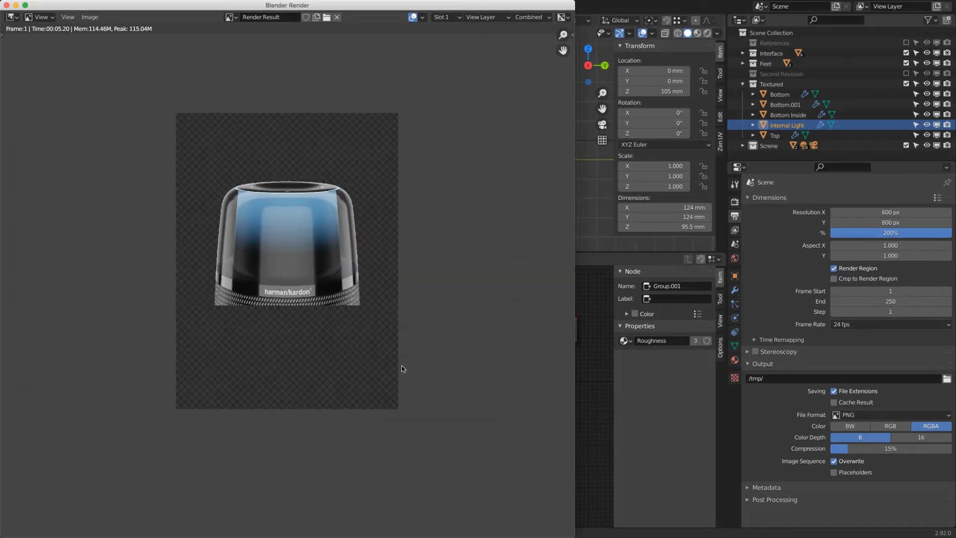
Step: Switch to Pixelmator, add the Internal Light Smoothness render as the top layer and place it over the speaker's upper half
key(super+Tab)
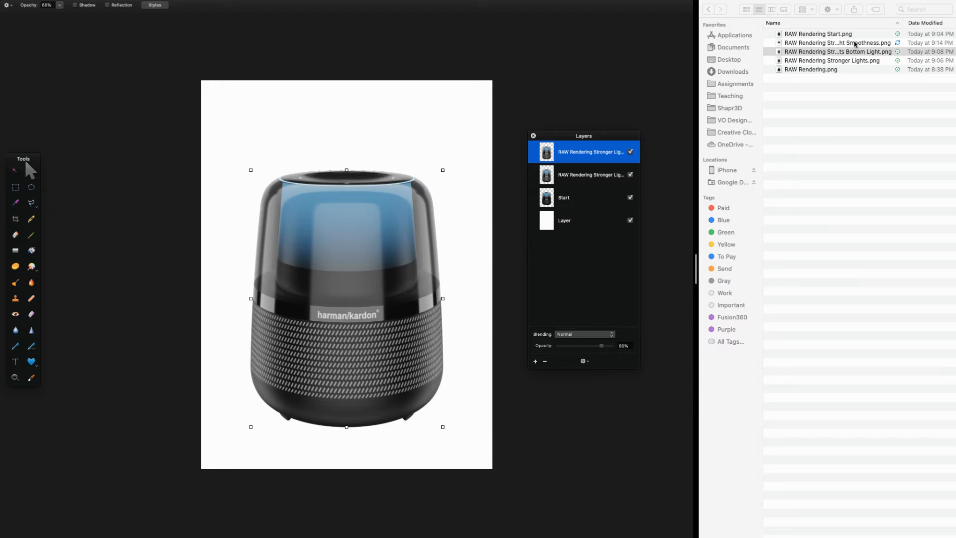
click(855, 44)
drag(860, 48, 372, 232)
click(384, 160)
drag(384, 160, 360, 201)
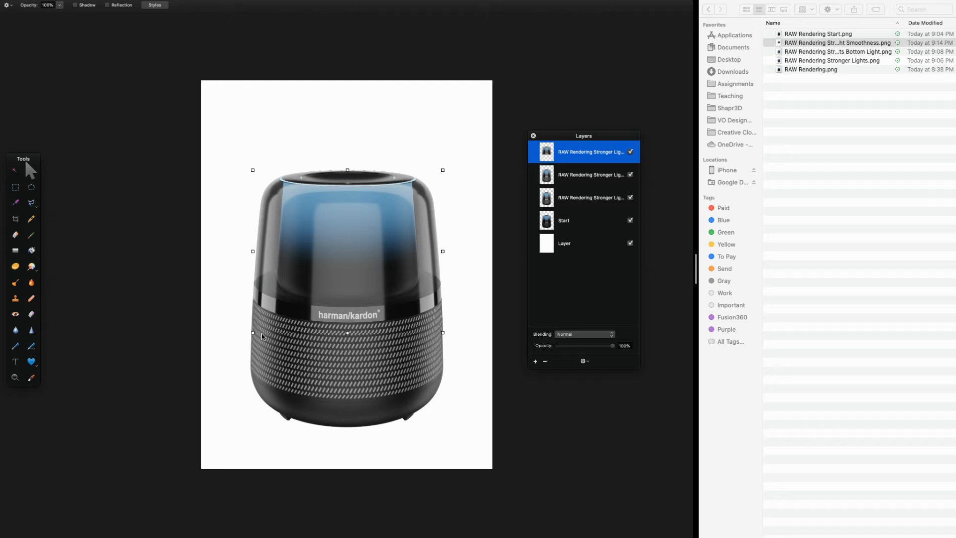
Step: Set the opacity of the second layer from the top, the Bottom Light render, to 100%
click(602, 175)
click(607, 345)
drag(608, 347, 628, 347)
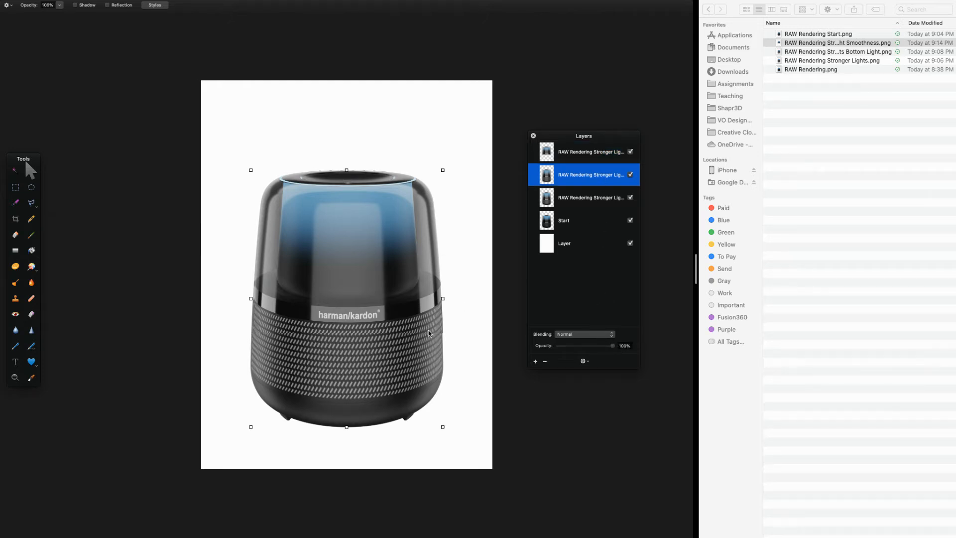
Step: Fine-tune the new top layer's position until its logo and grille pattern line up with the render beneath
scroll(297, 352, up, 6)
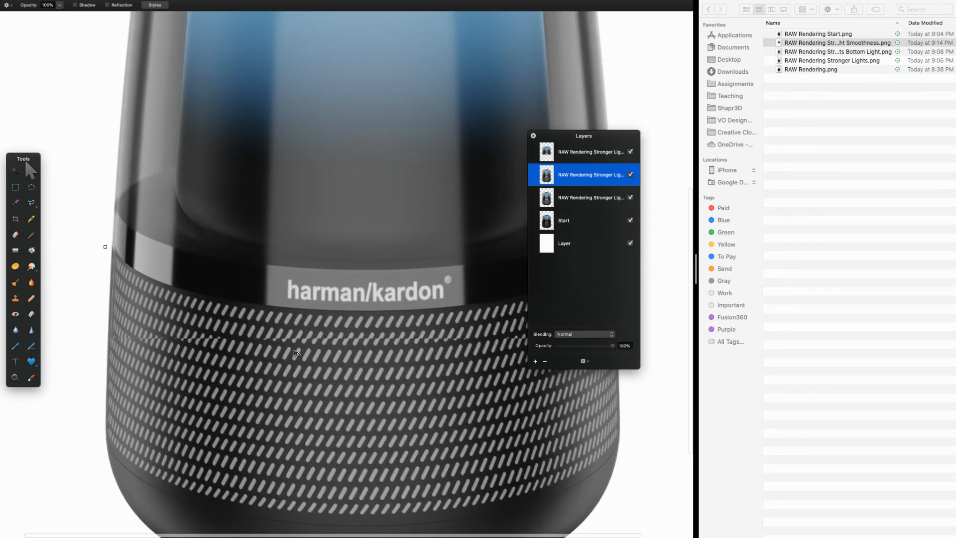
mouse_move(299, 306)
mouse_down()
mouse_move(296, 255)
mouse_move(289, 374)
mouse_move(288, 304)
mouse_move(304, 237)
mouse_move(300, 286)
mouse_up()
scroll(289, 304, down, 6)
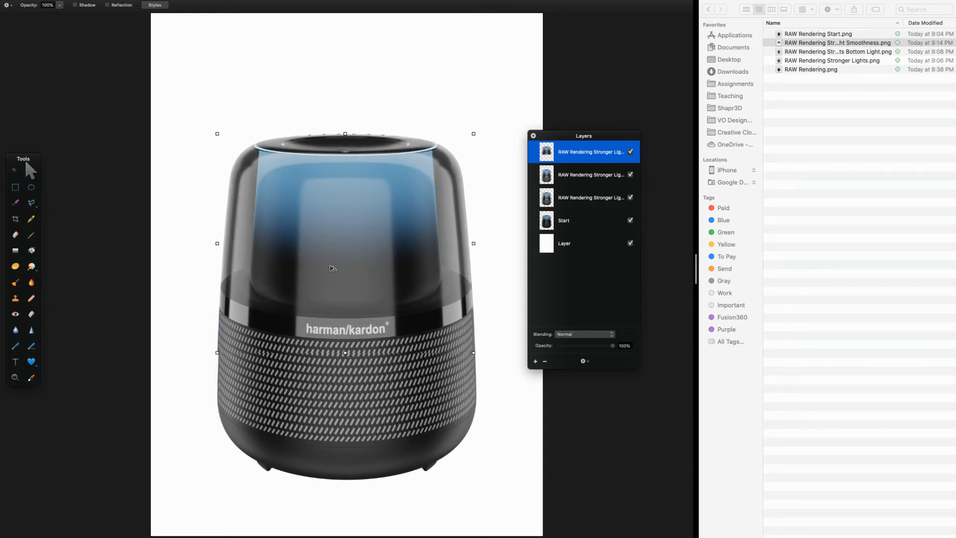
scroll(329, 269, up, 3)
key(Right)
key(Right)
key(Right)
key(Right)
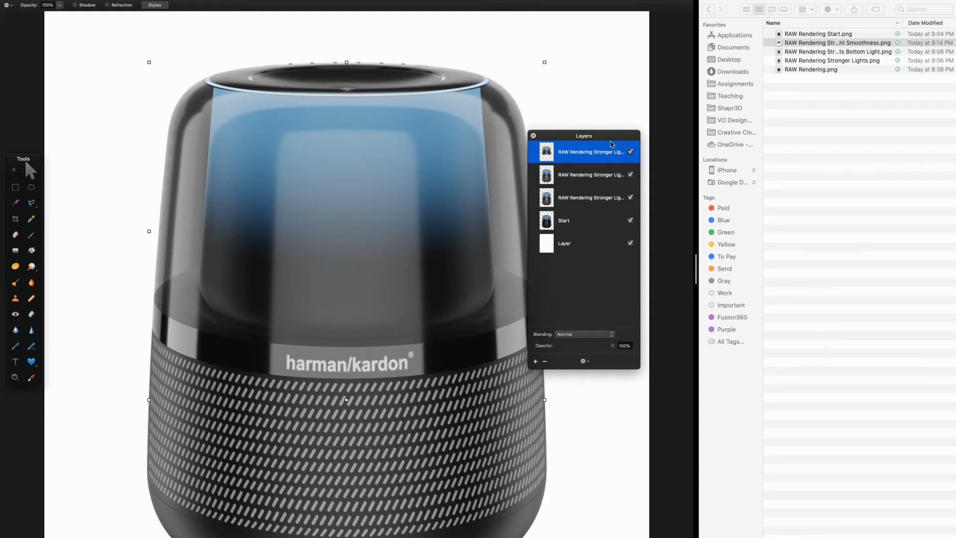
Step: Hide and reshow the top layer, and try the Bottom Light layer at 75% opacity
click(631, 153)
click(630, 153)
click(588, 175)
drag(613, 345, 599, 350)
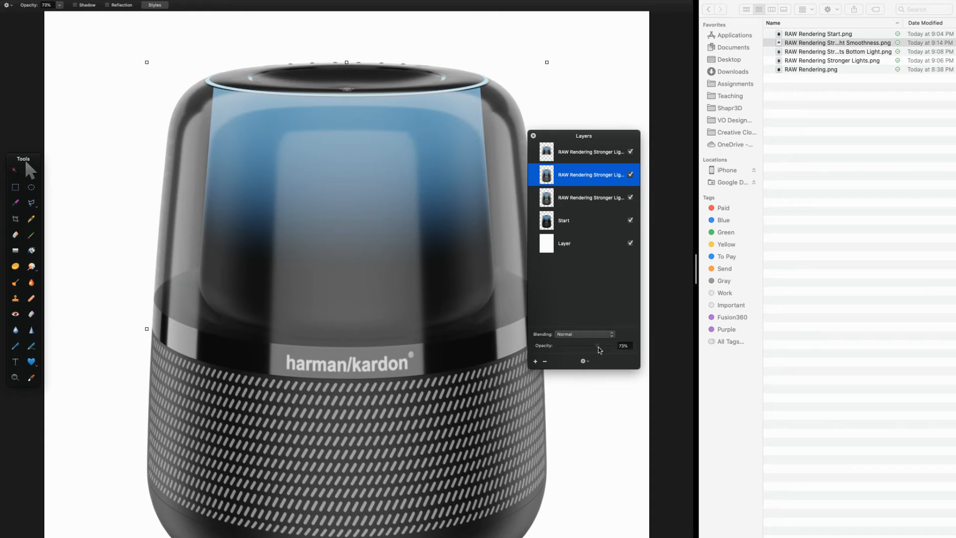
key(super+minus)
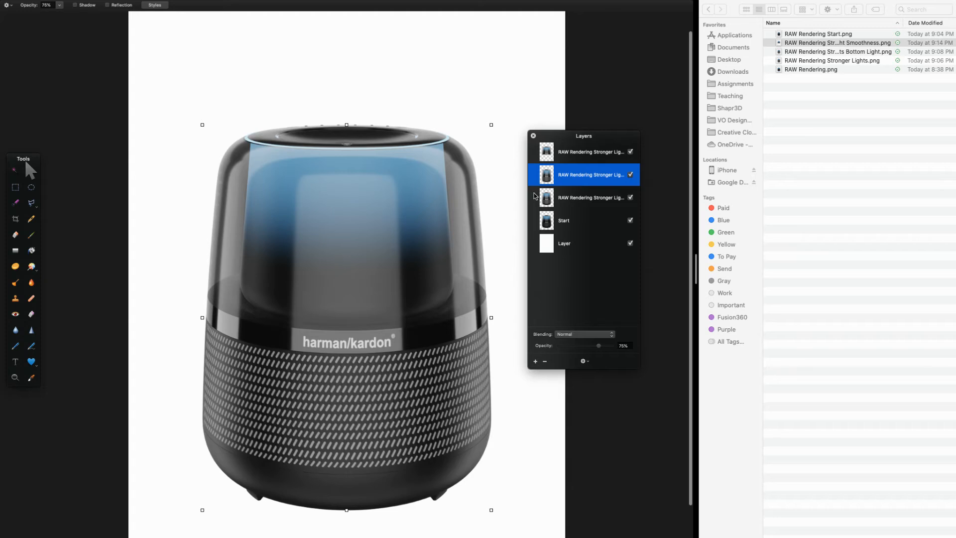
Step: Compare the renders by repeatedly hiding and showing the top Smoothness layer and the Bottom Light layer
click(631, 152)
click(631, 152)
click(630, 152)
click(631, 151)
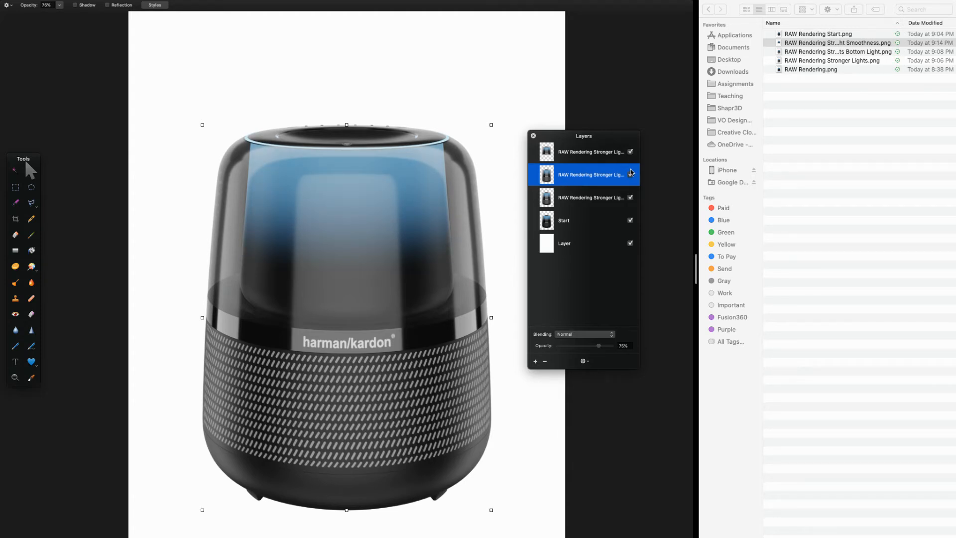
click(631, 175)
click(631, 175)
click(631, 174)
click(631, 174)
Step: Try the Bottom Light layer at 5%, 70% and 54% opacity while hiding and reshowing the top layer
click(630, 152)
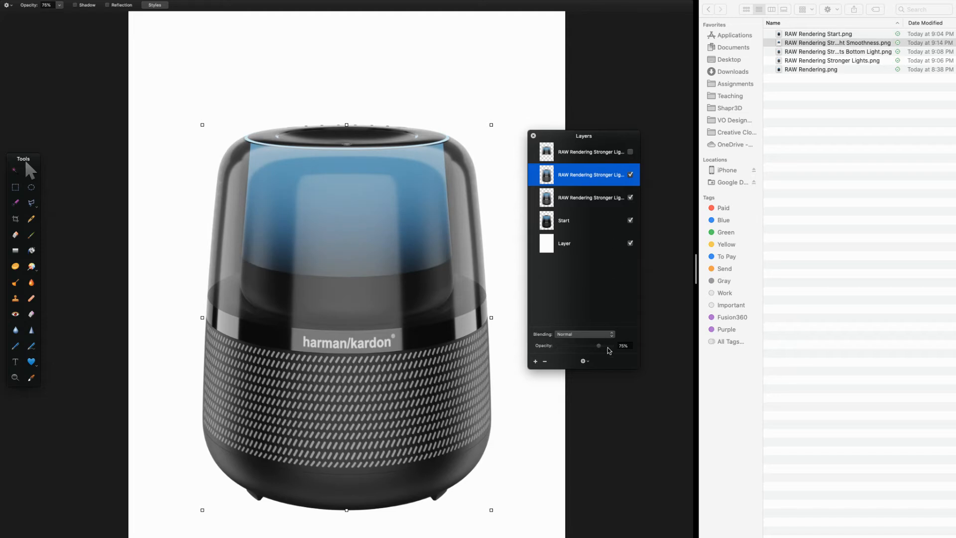
drag(598, 345, 557, 334)
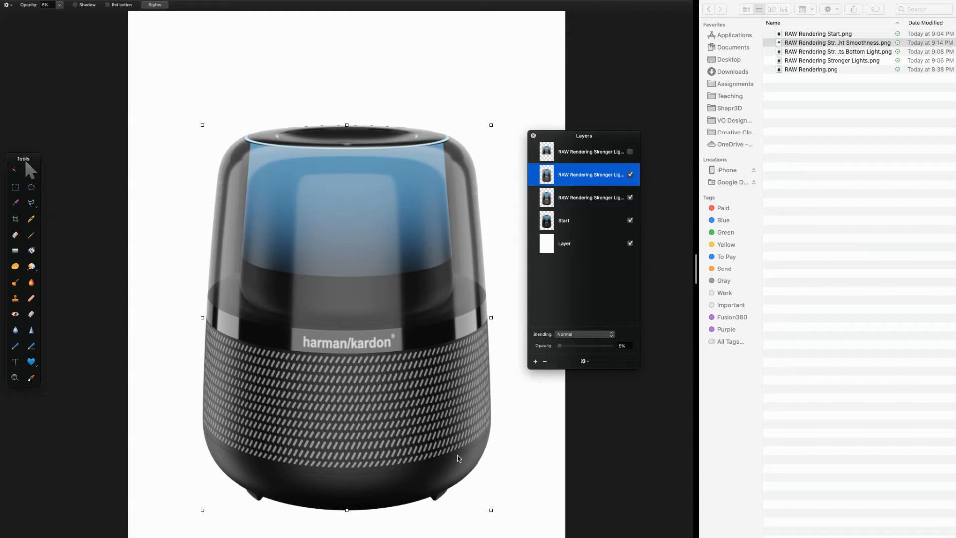
drag(574, 351, 592, 351)
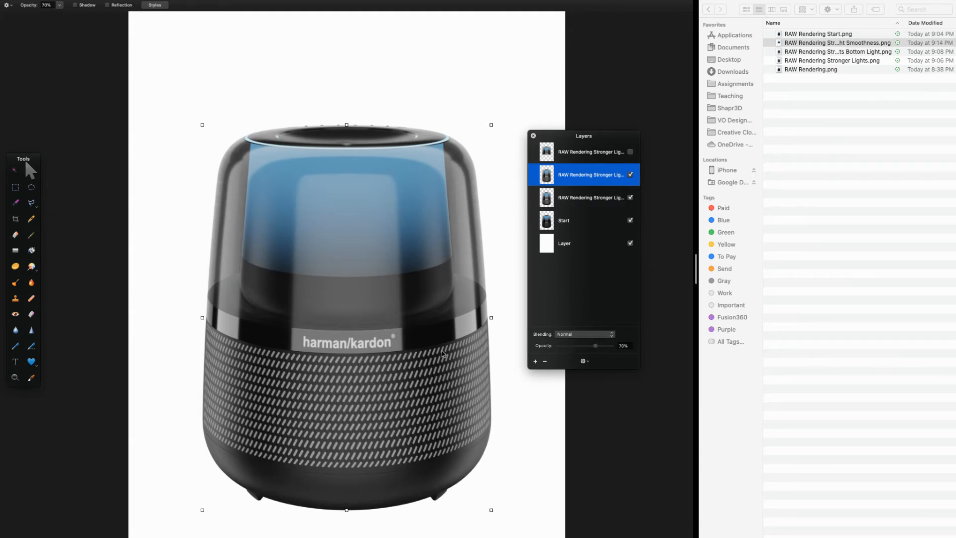
click(630, 151)
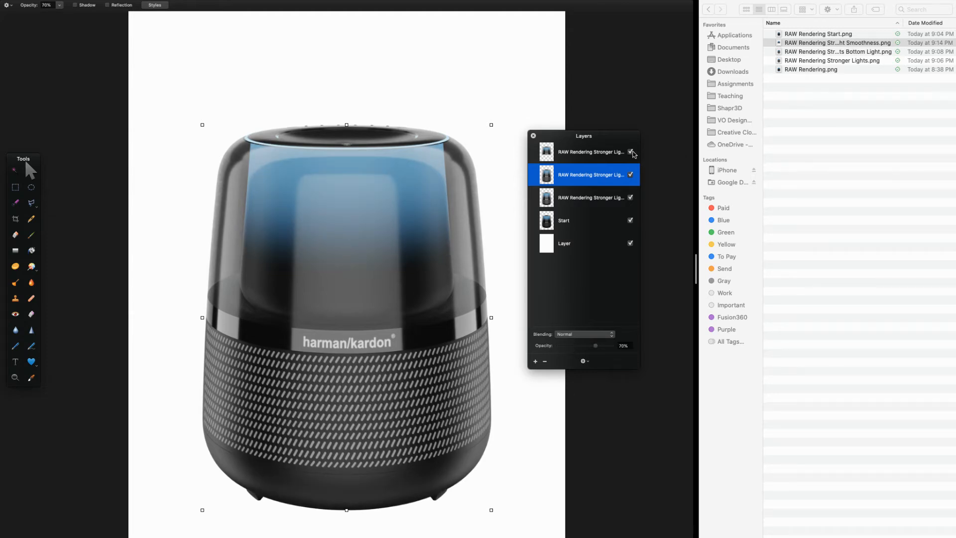
drag(603, 347, 586, 347)
Step: Return the Bottom Light layer's opacity to 100% and view the whole speaker composite with nothing selected on the canvas
click(604, 155)
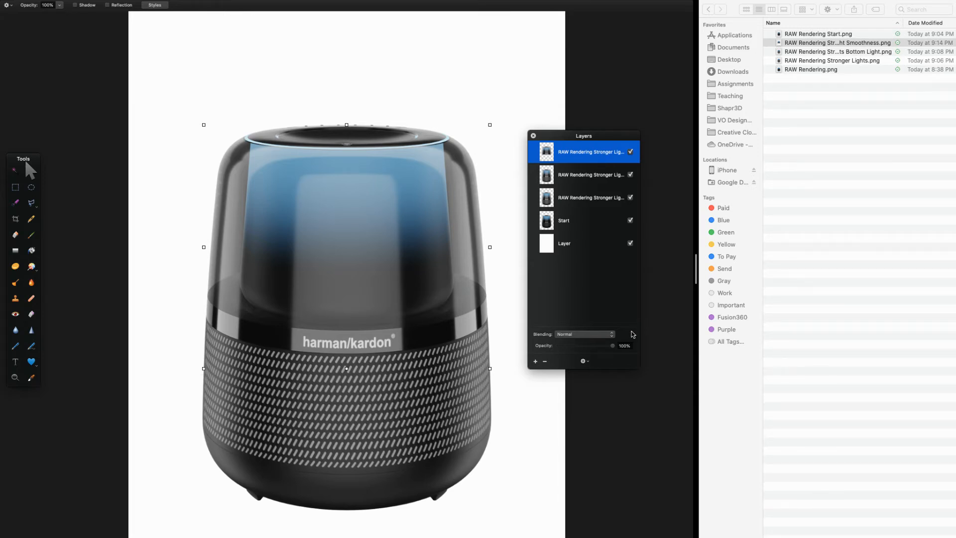
click(601, 179)
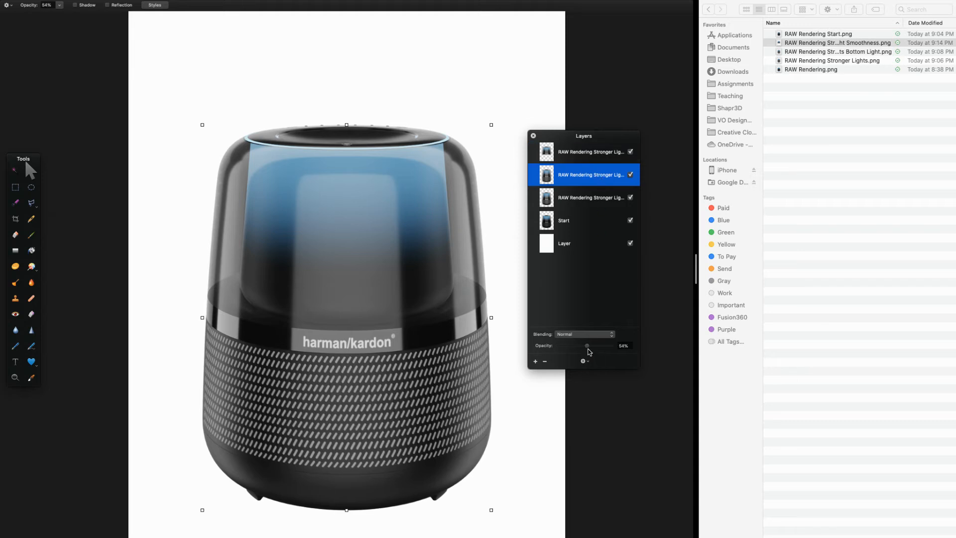
drag(587, 345, 686, 347)
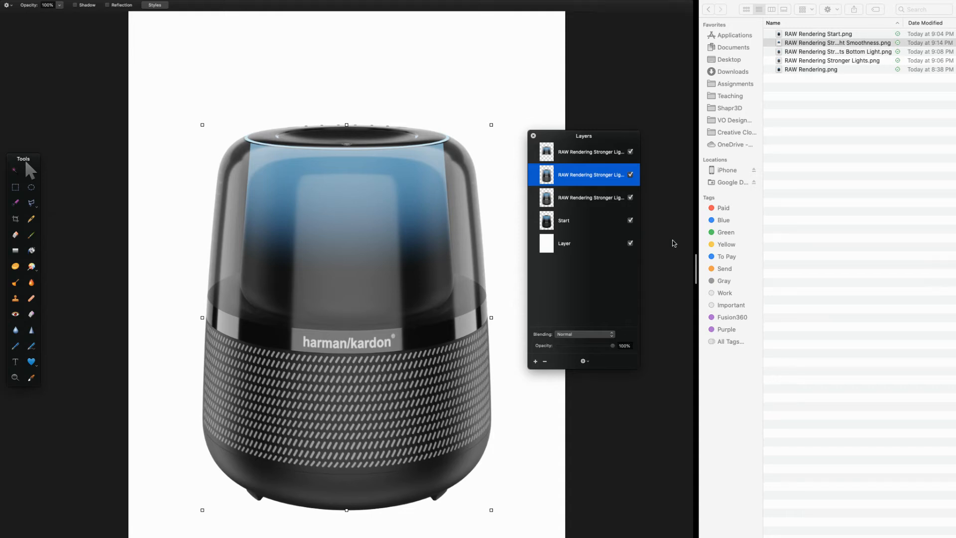
scroll(436, 243, down, 5)
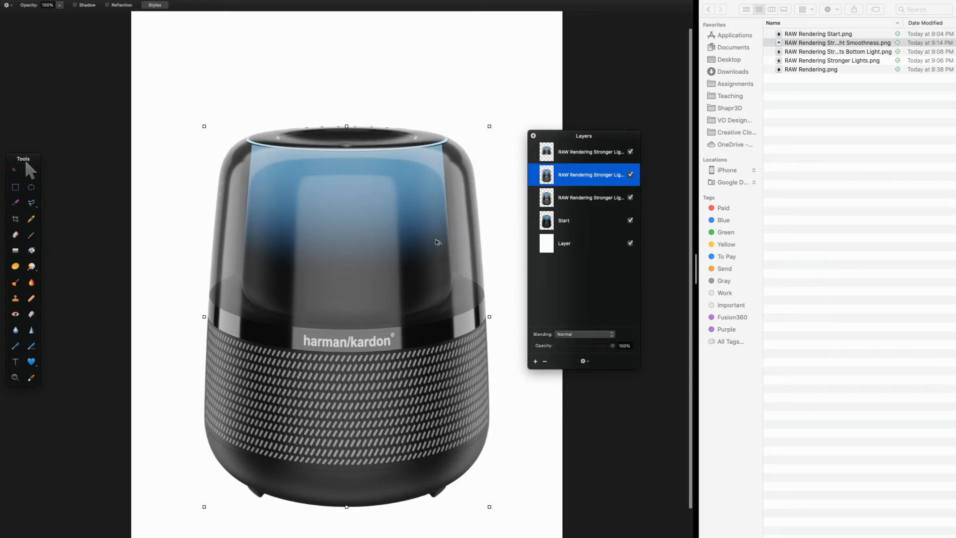
click(115, 234)
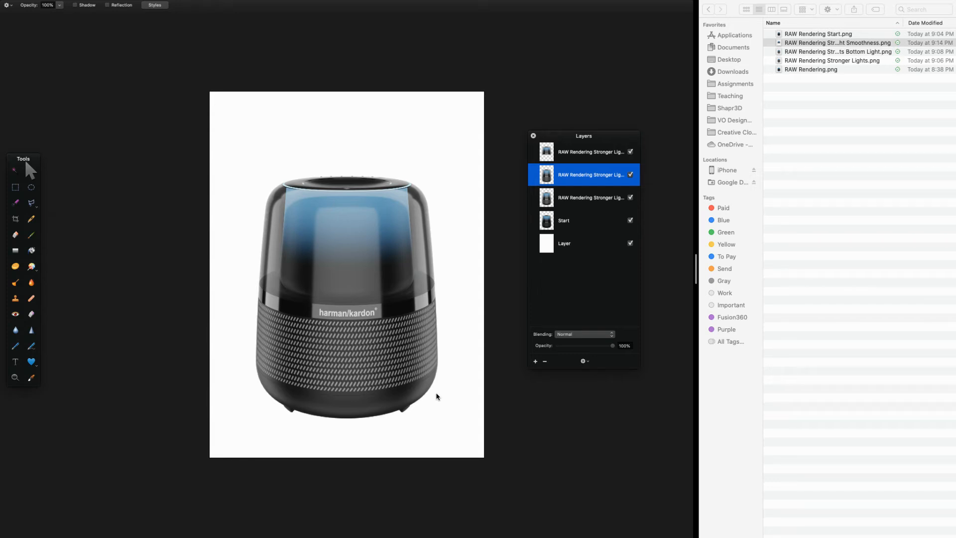
Step: Switch to Blender and disable Render Region in the output dimensions settings
key(super+Tab)
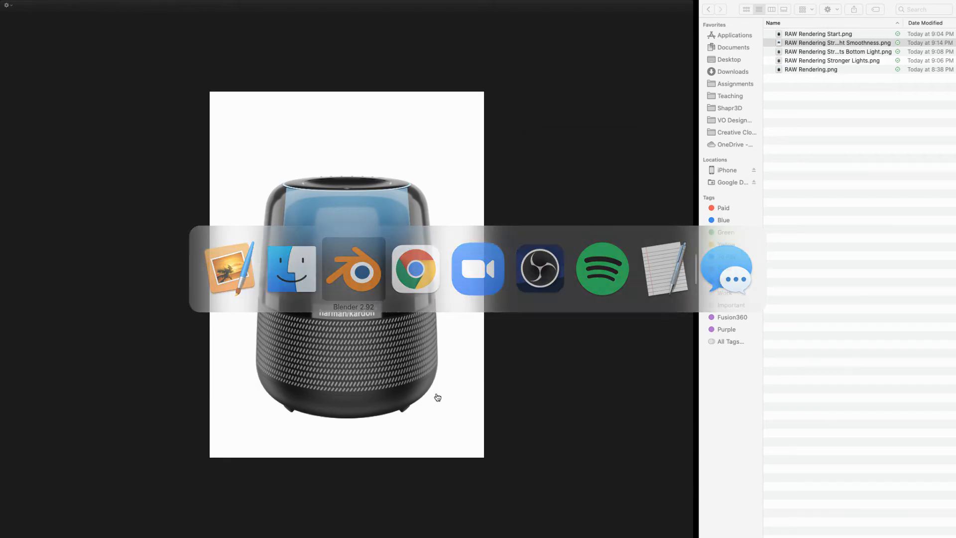
key(super+Tab)
click(834, 269)
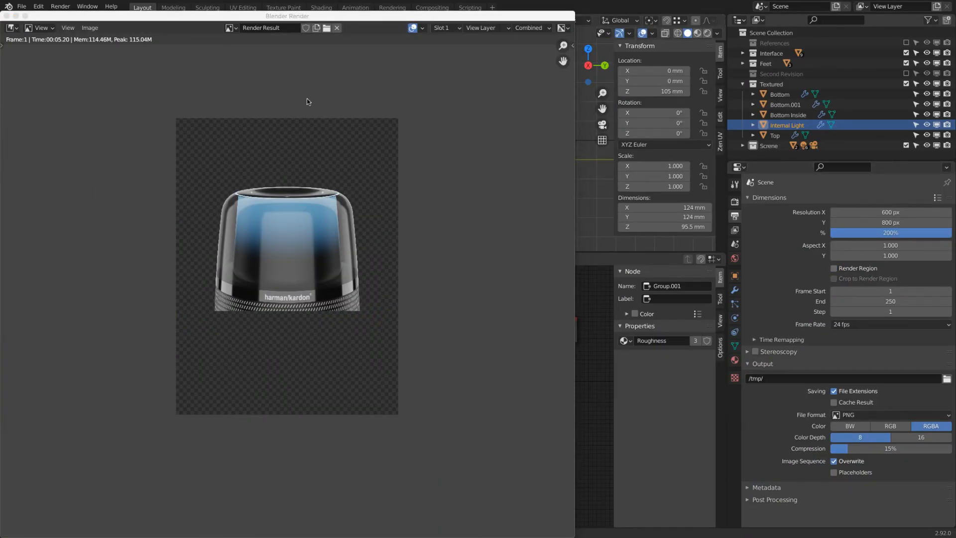
Step: Close the render window, clear the camera view's render region, and save the file with nothing selected
click(7, 16)
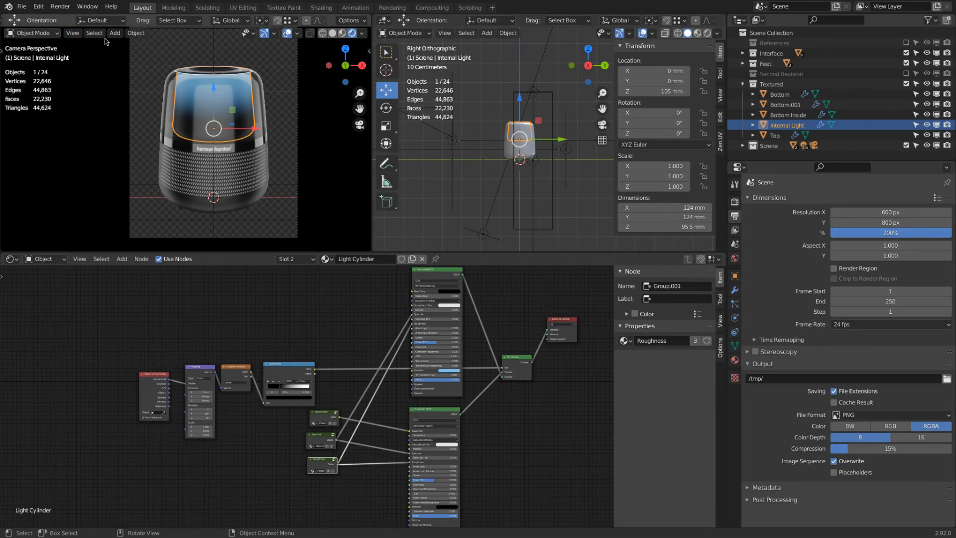
click(72, 33)
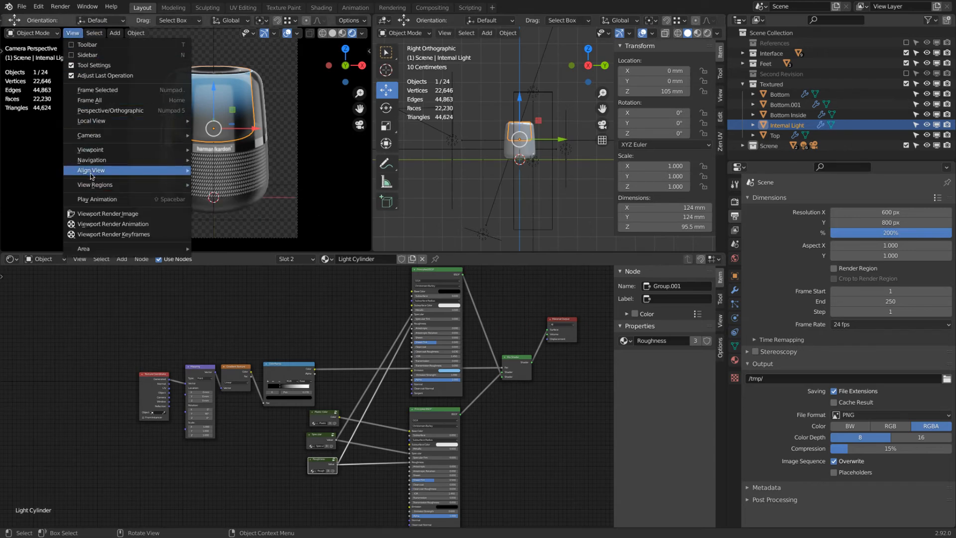
mouse_move(92, 185)
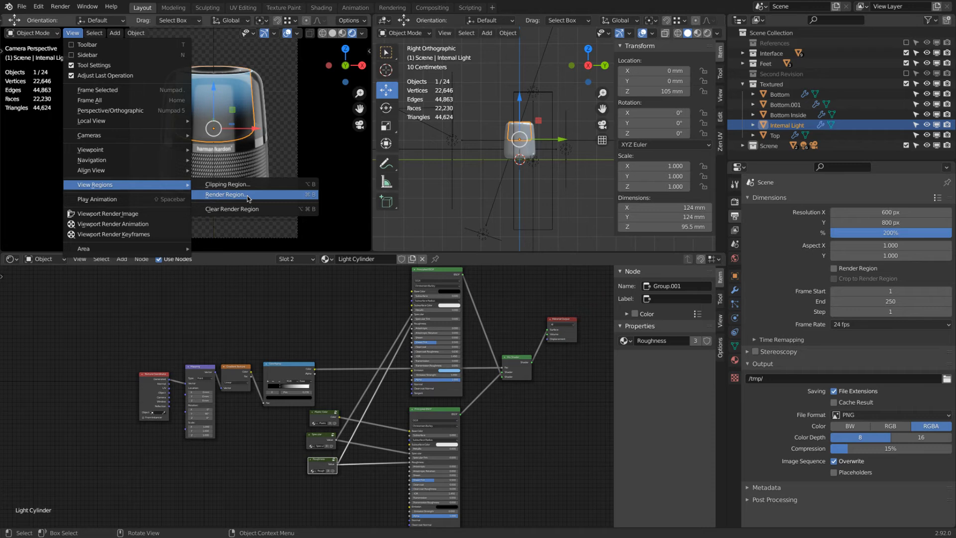
click(247, 209)
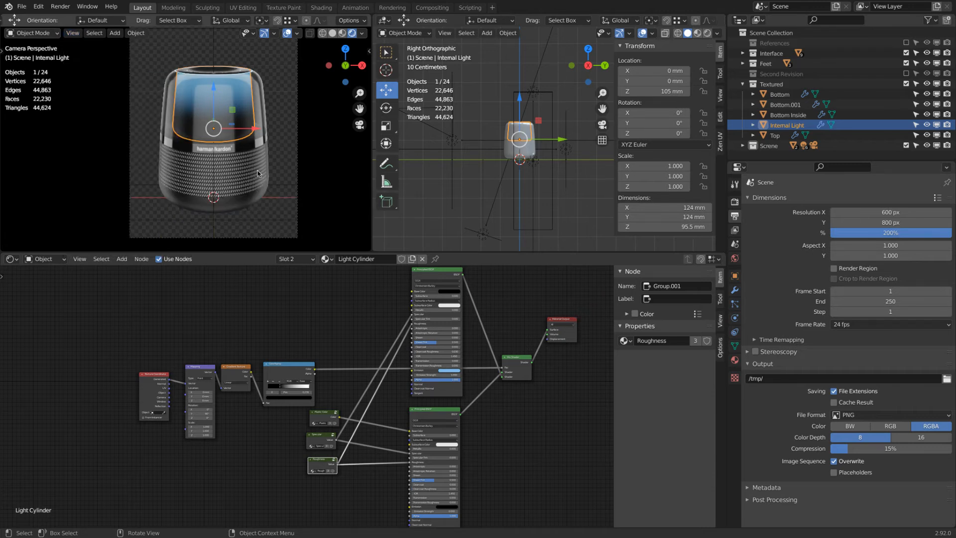
key(alt+a)
key(ctrl+s)
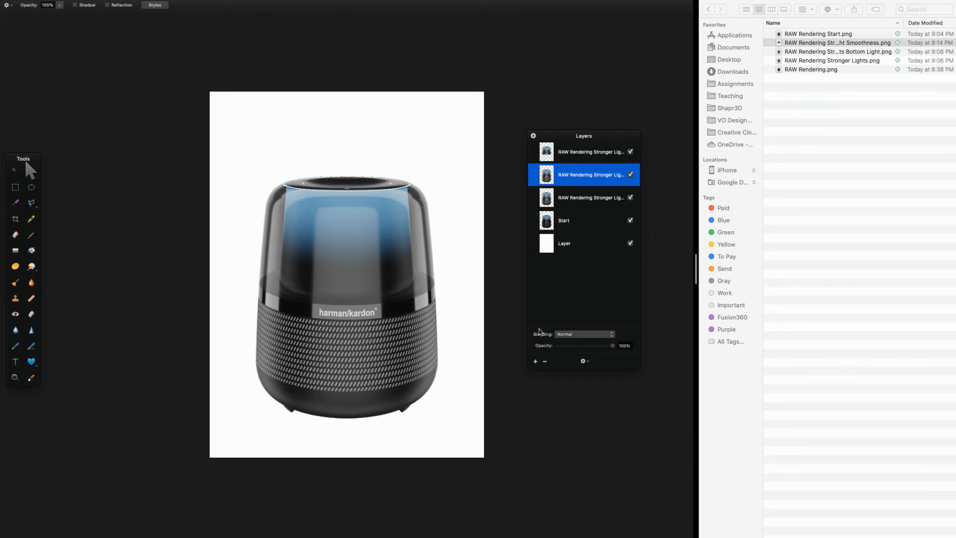
Step: In Pixelmator, add an empty layer between the Start layer and the white background, and set the Brush tool's colour to black
click(536, 361)
drag(580, 185, 579, 251)
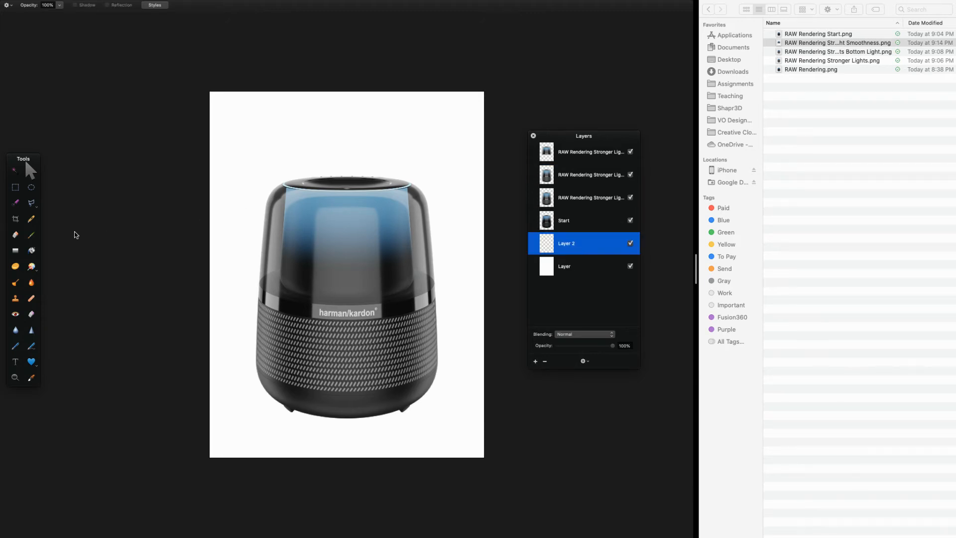
click(31, 235)
click(72, 6)
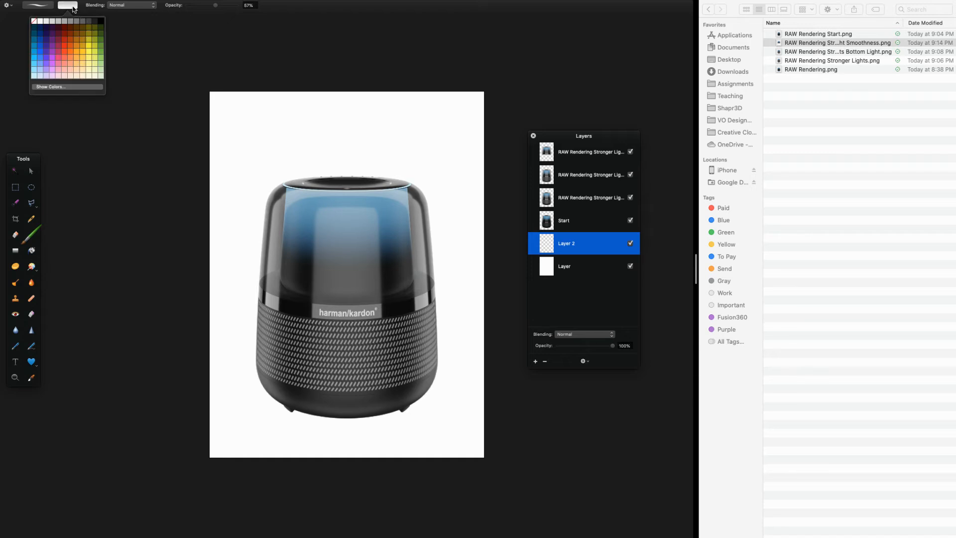
click(99, 22)
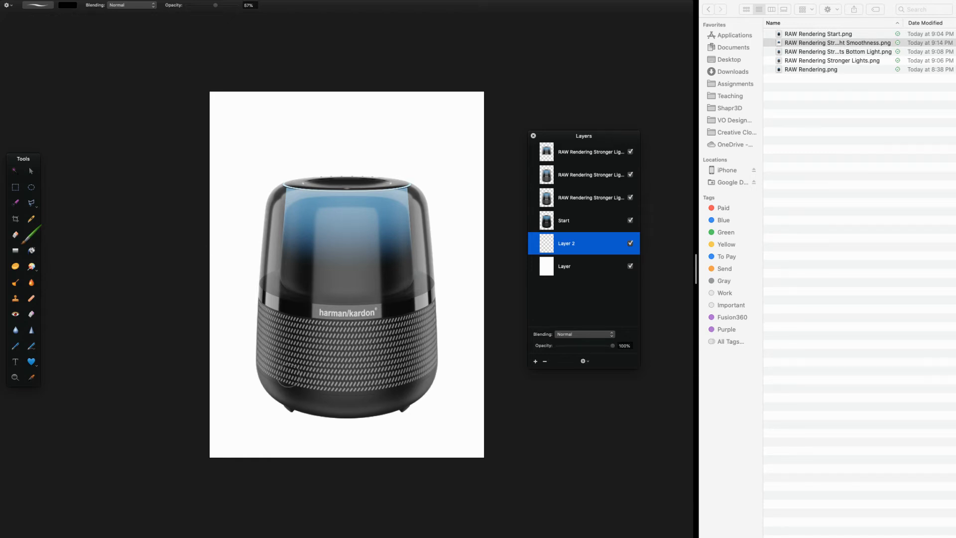
Step: Try painting a soft black shadow beneath the speaker on the empty layer, and delete that layer
mouse_move(275, 380)
mouse_down()
mouse_move(262, 383)
mouse_move(300, 411)
mouse_move(376, 419)
mouse_move(405, 411)
mouse_move(427, 382)
mouse_move(404, 409)
mouse_move(349, 419)
mouse_move(311, 418)
mouse_move(273, 386)
mouse_move(327, 422)
mouse_move(391, 427)
mouse_up()
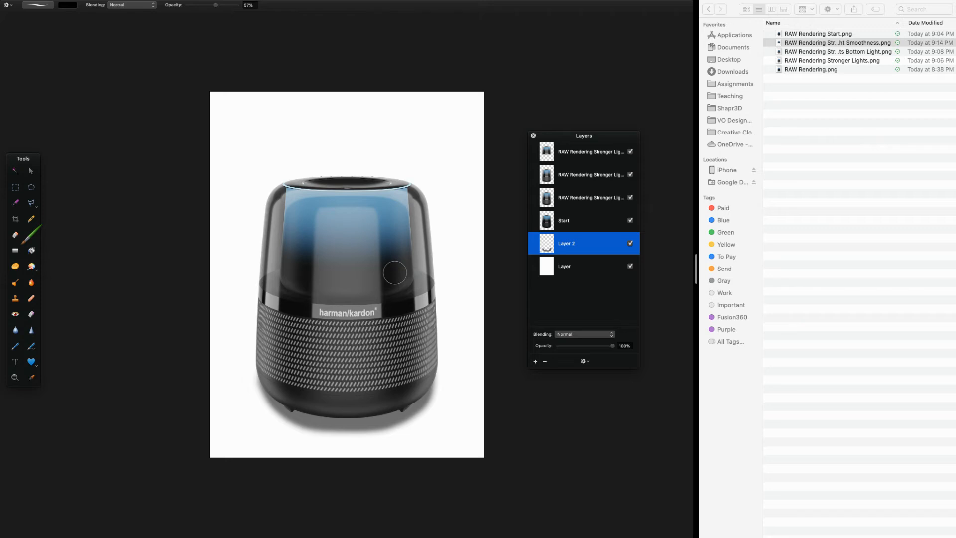
click(547, 364)
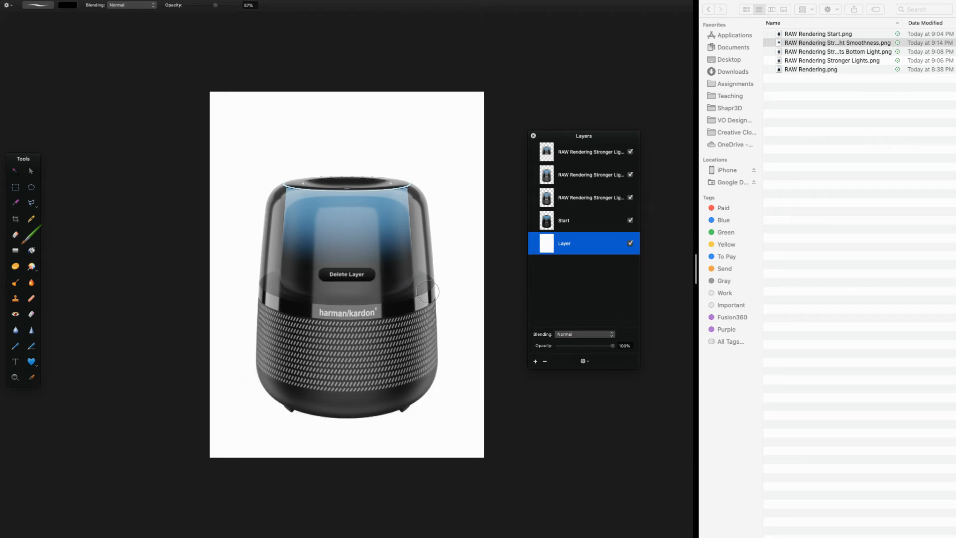
Step: Duplicate the Start layer and place the copy between Start and the white background layer
click(30, 172)
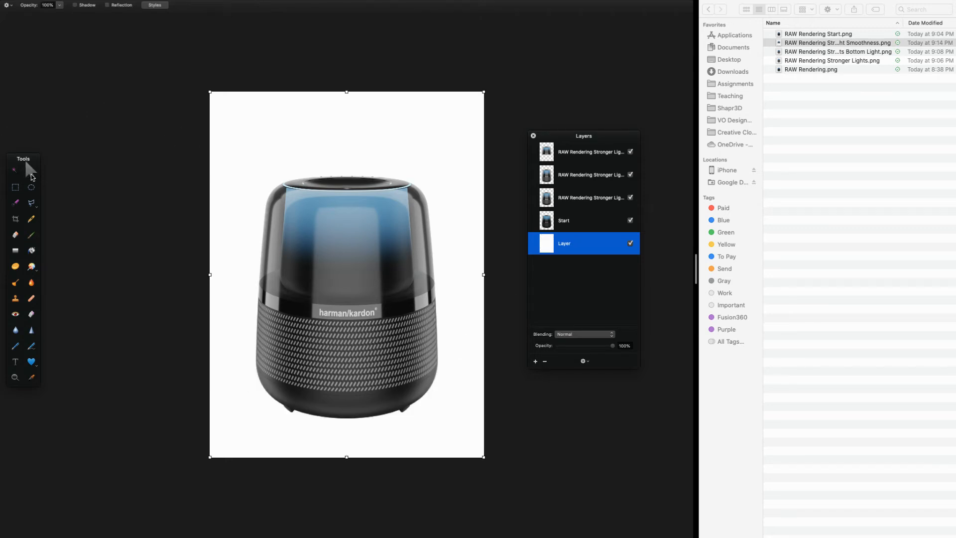
click(556, 216)
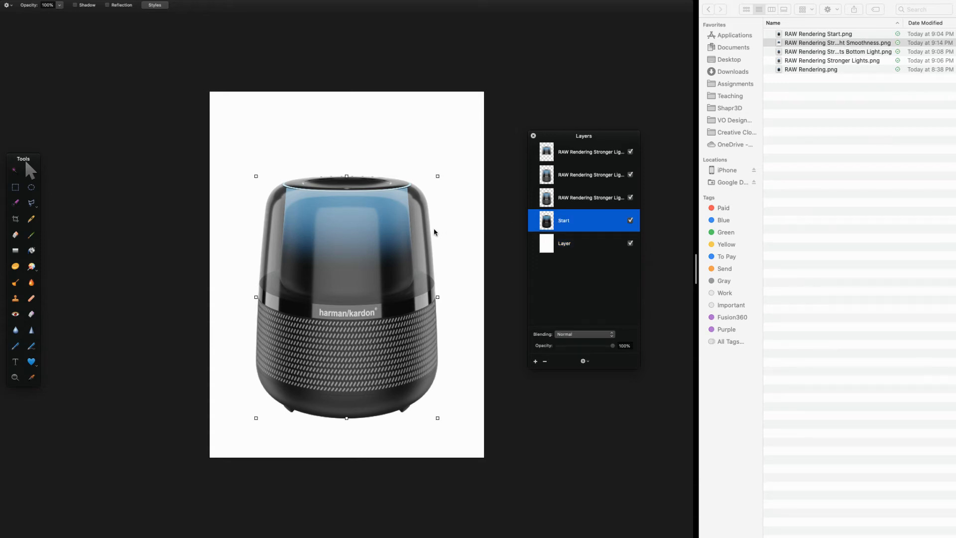
key(super+c)
key(super+v)
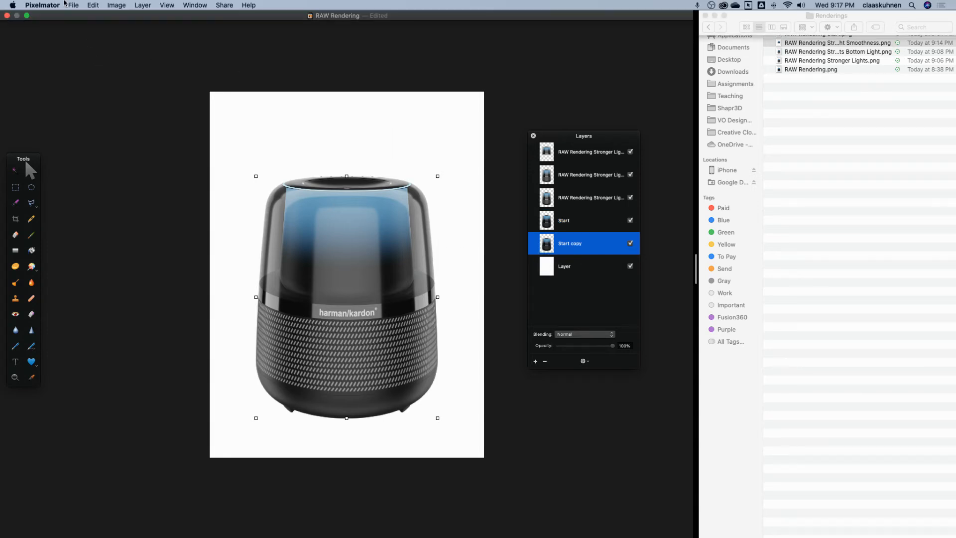
Step: Flip the Start copy vertically and move it down so it mirrors the speaker below its base
click(93, 5)
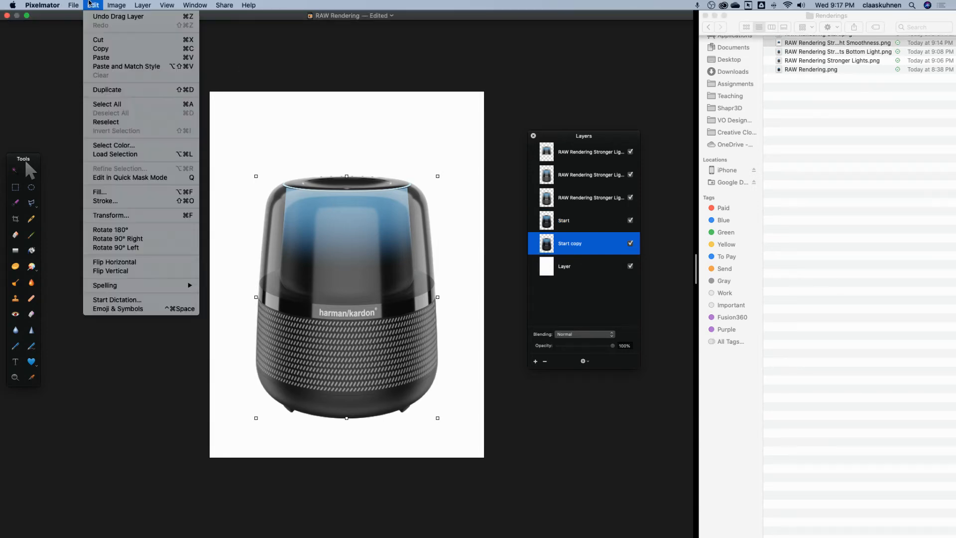
click(132, 270)
drag(437, 224, 431, 438)
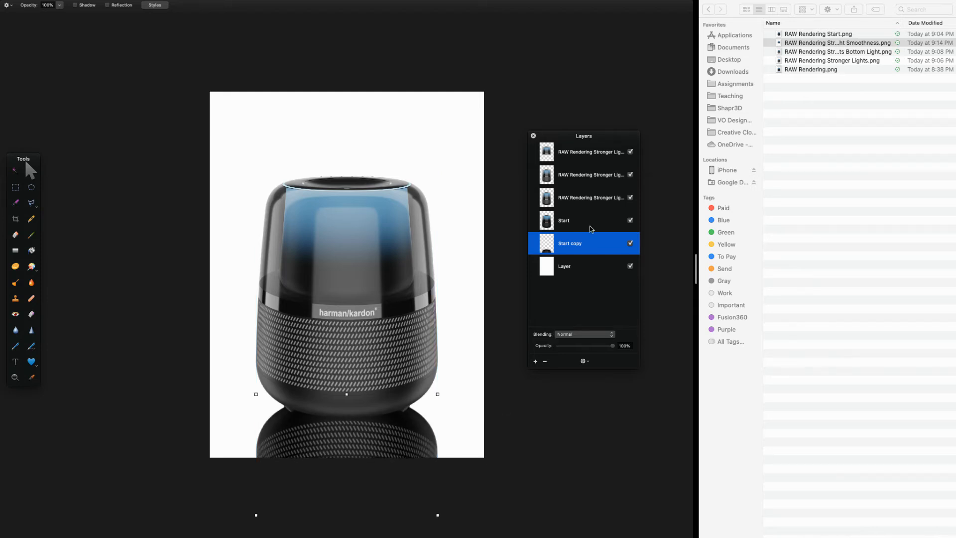
Step: Add a mask to the Start copy layer and fade the reflection out downwards with a vertical gradient on the mask
right_click(550, 245)
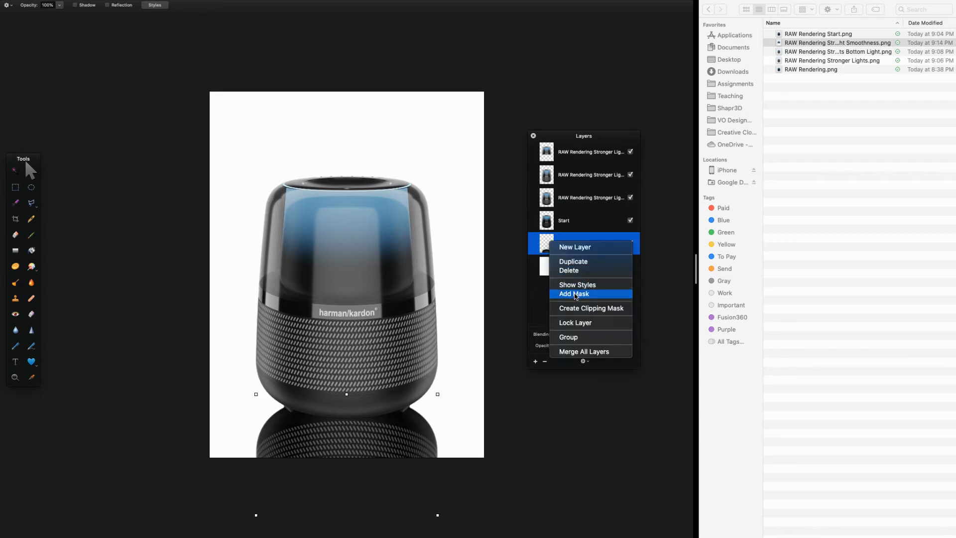
click(576, 294)
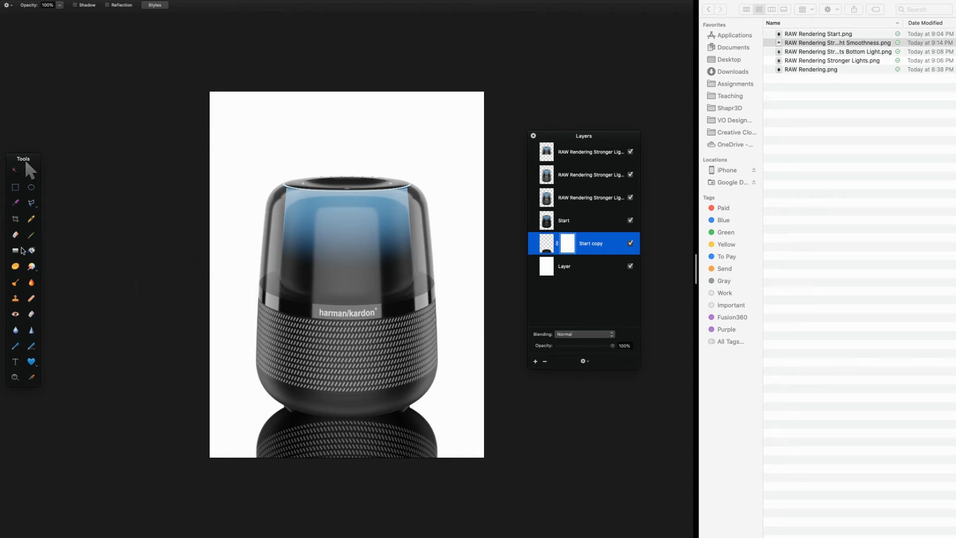
click(16, 250)
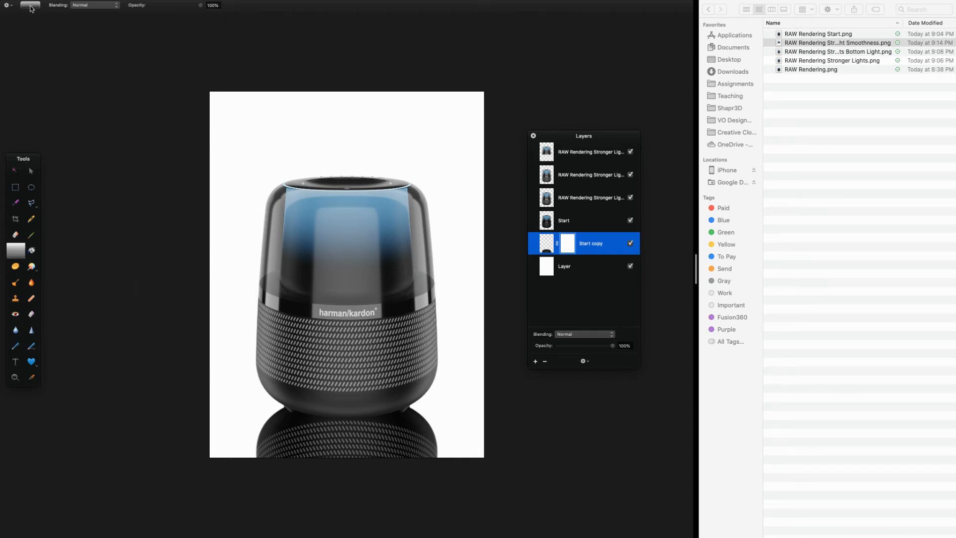
click(30, 6)
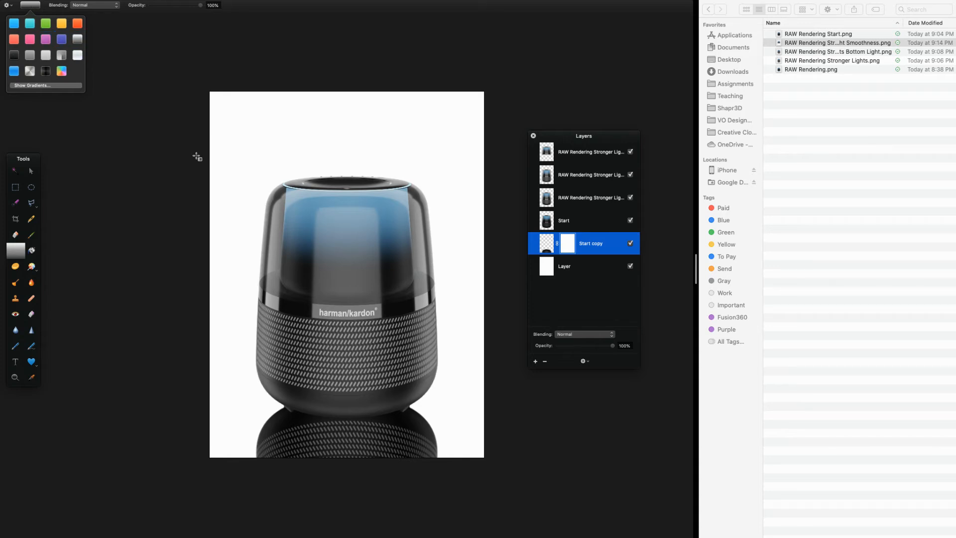
drag(349, 357, 348, 448)
drag(339, 396, 339, 443)
shift+drag(343, 374, 344, 444)
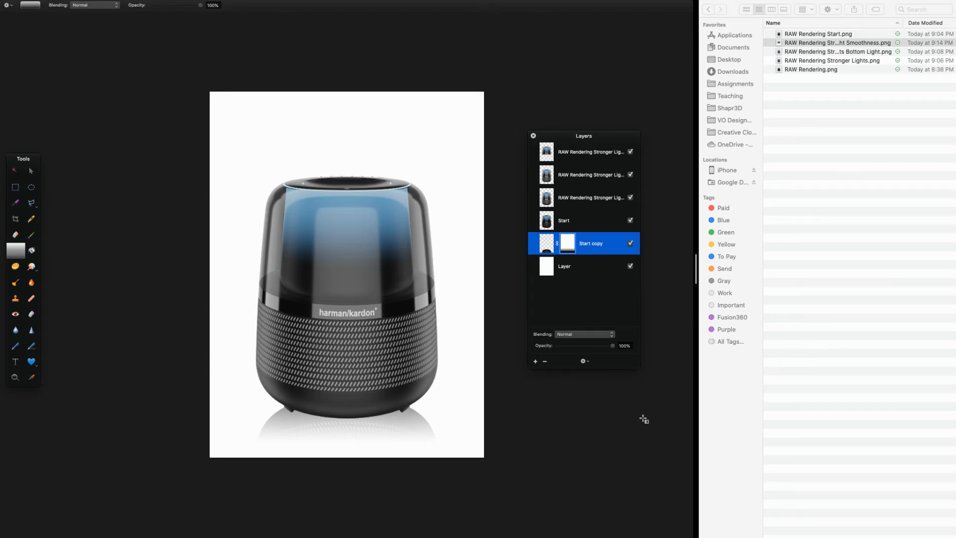
Step: Try to brush a black contact shadow under the speaker on a new layer above Start copy
click(536, 361)
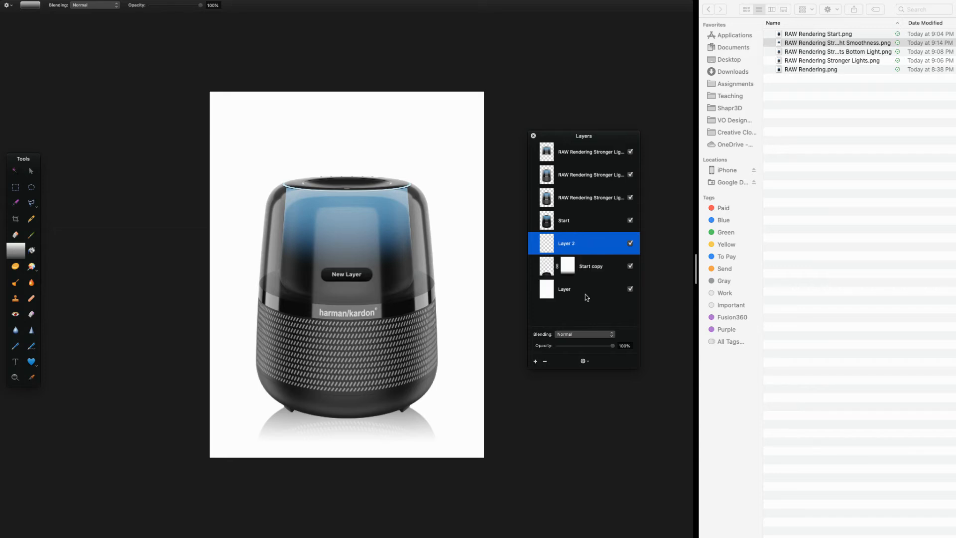
click(31, 235)
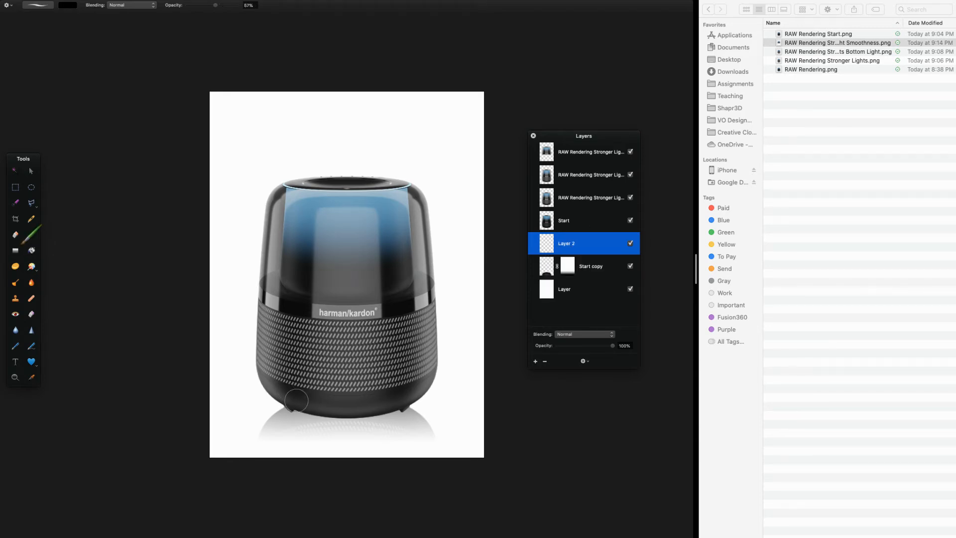
mouse_move(326, 415)
mouse_down()
mouse_move(381, 414)
mouse_move(405, 398)
mouse_move(424, 362)
mouse_up()
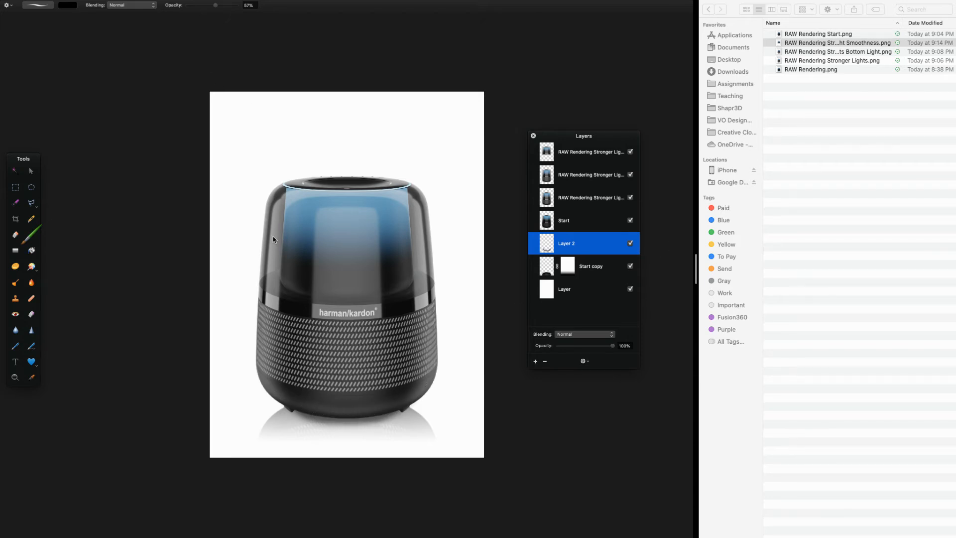
Step: Set the Brush tool's diameter to 213
right_click(297, 253)
drag(363, 260, 368, 262)
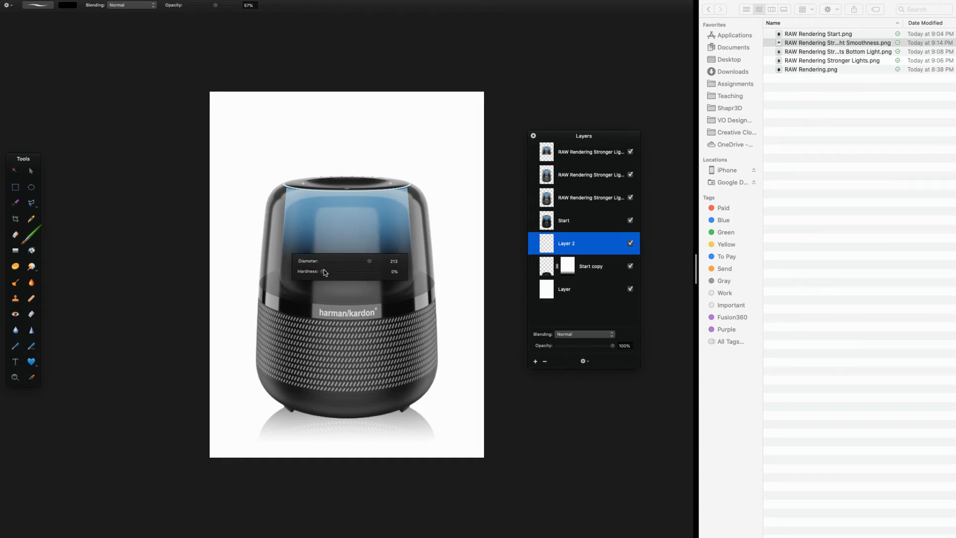
click(299, 366)
key(super+z)
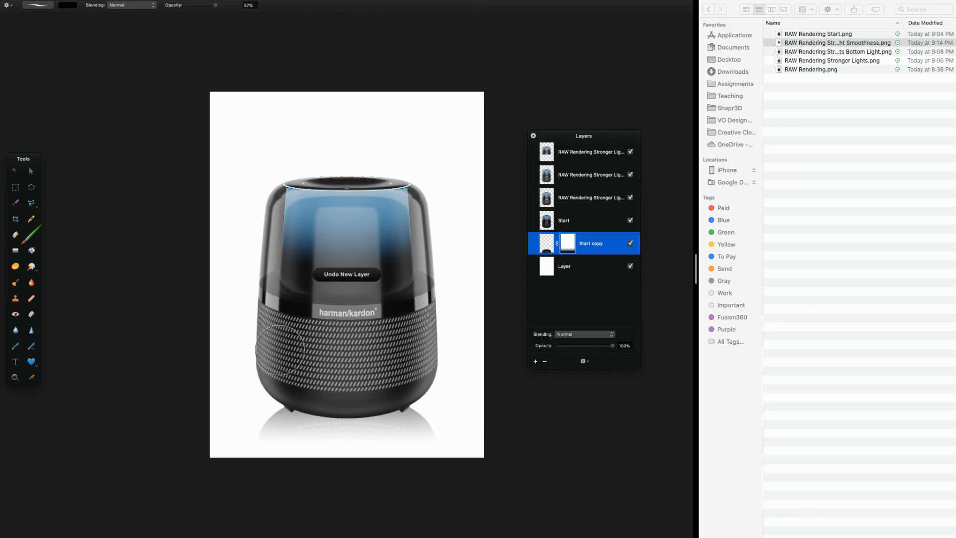
mouse_move(292, 383)
mouse_down()
mouse_move(320, 403)
mouse_move(389, 402)
mouse_up()
key(super+z)
mouse_move(285, 394)
mouse_down()
mouse_move(316, 420)
mouse_move(288, 415)
mouse_up()
key(super+z)
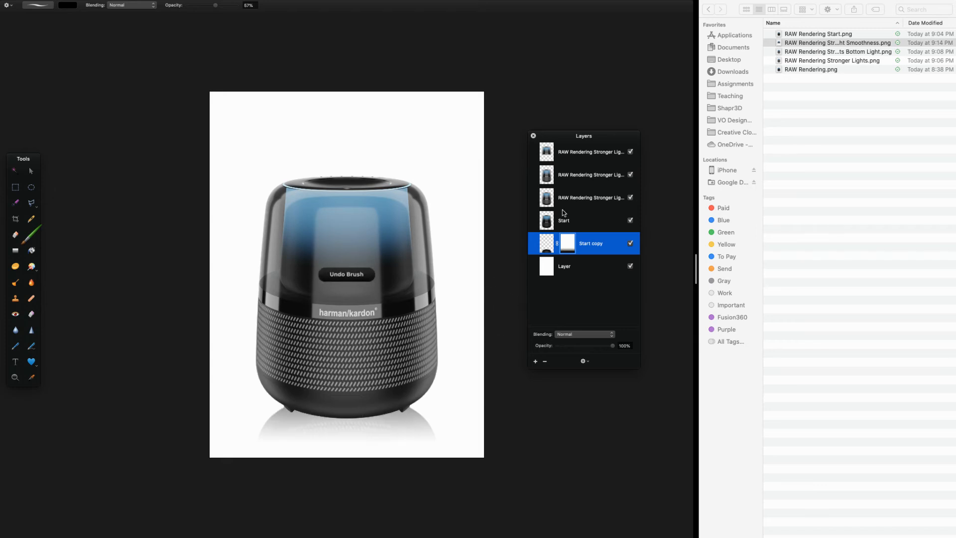
Step: Add an empty layer above Start copy and brush a soft black shadow around the speaker's lower edge
click(536, 361)
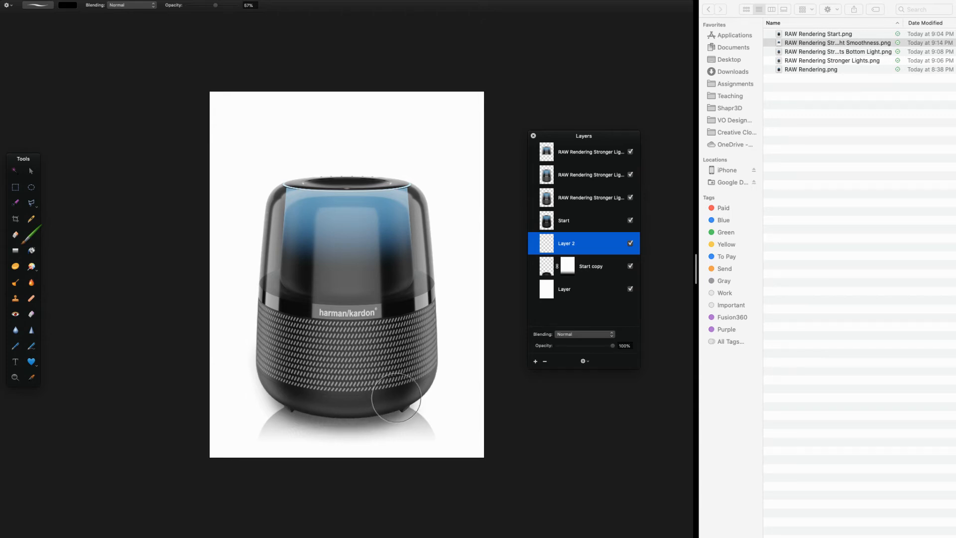
drag(415, 344, 413, 262)
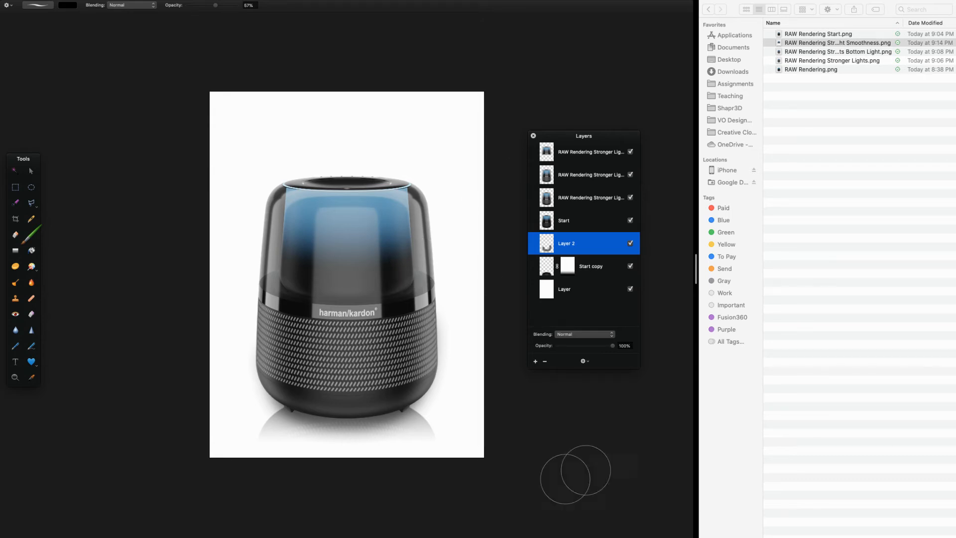
drag(613, 345, 653, 352)
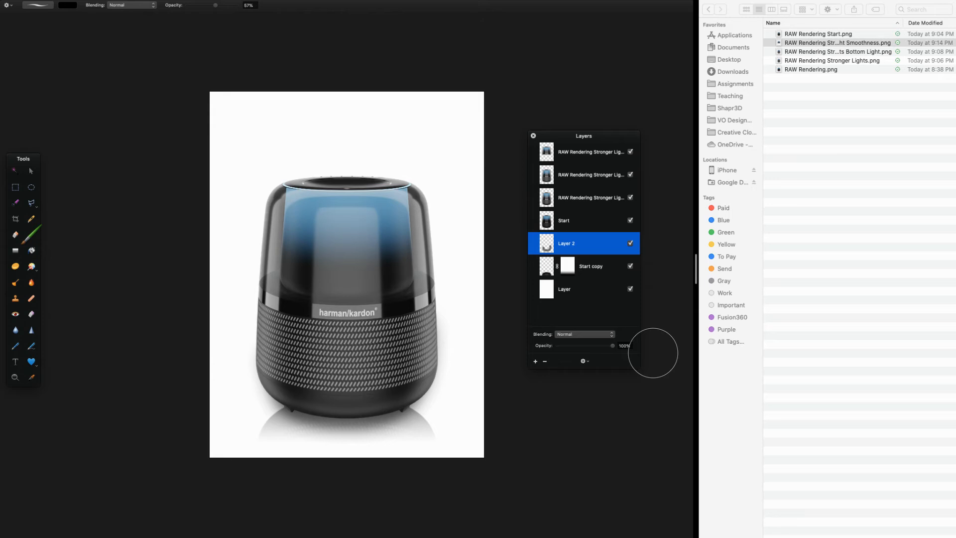
Step: Switch to Blender and add a mesh plane at the speaker's base as a floor
key(super+Tab)
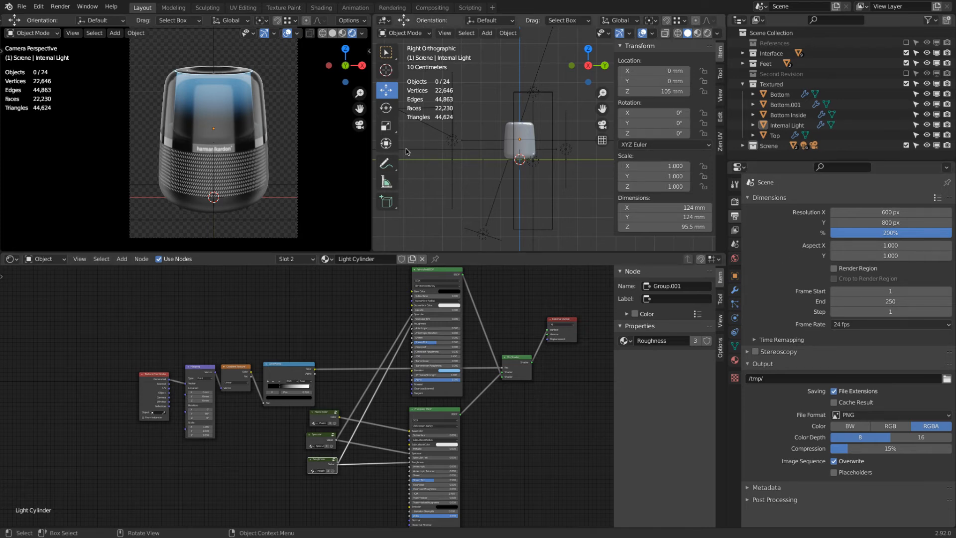
key(shift+a)
mouse_move(531, 164)
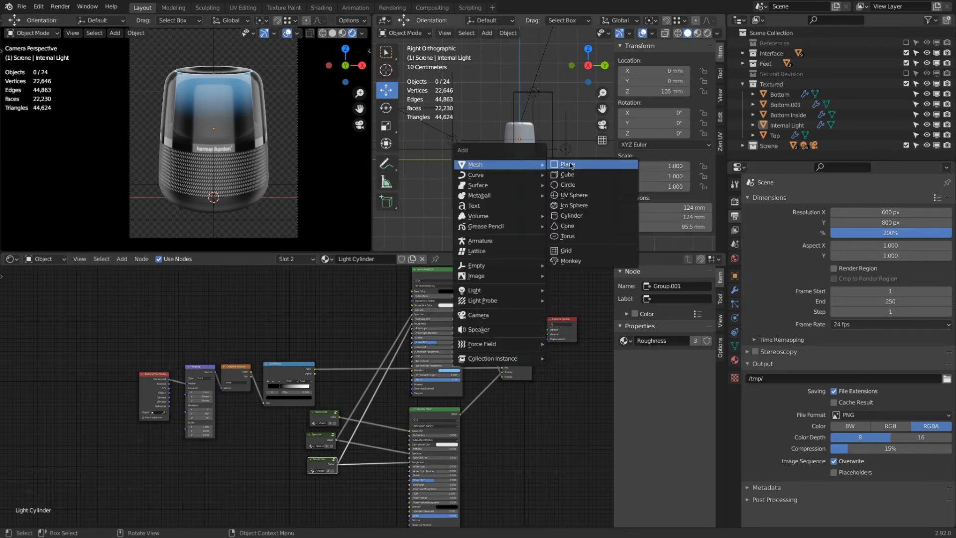
click(568, 164)
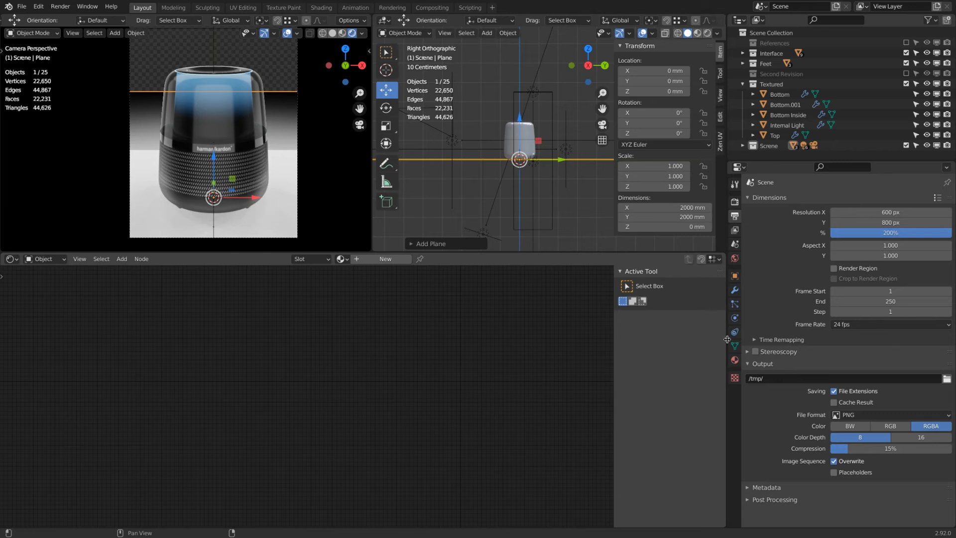
Step: Give the plane a new material with Specular 1, Roughness 0 and a black base colour
click(734, 359)
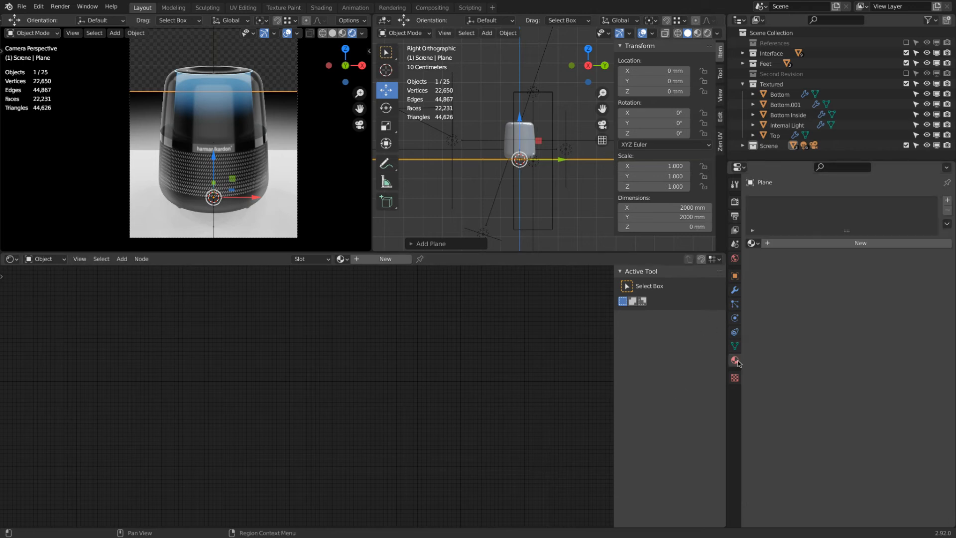
click(799, 244)
drag(852, 429, 946, 429)
drag(876, 455, 654, 474)
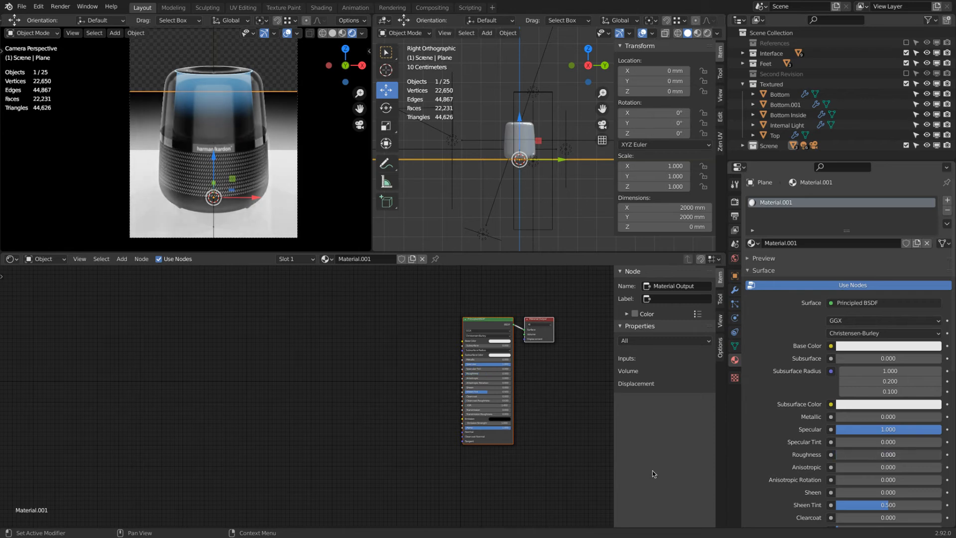
click(913, 347)
drag(935, 244, 933, 399)
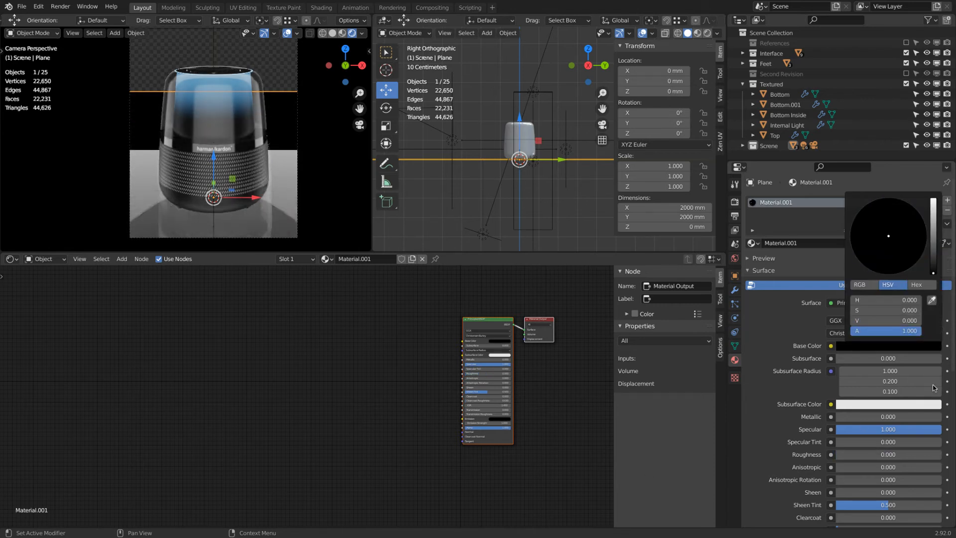
Step: Remove the area light behind the speaker and select the black floor plane
key(Delete)
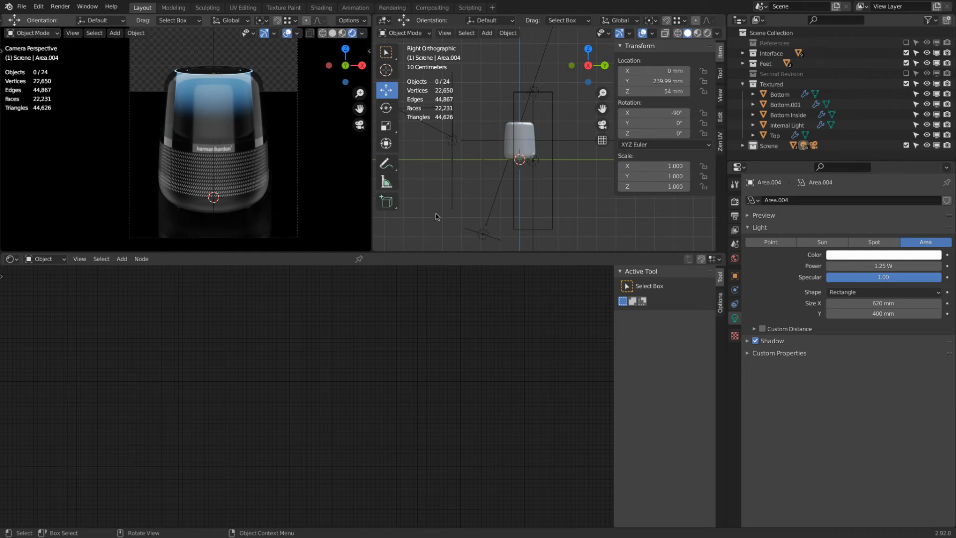
middle_drag(544, 169, 553, 135)
click(600, 155)
scroll(501, 156, up, 6)
middle_drag(501, 155, 496, 151)
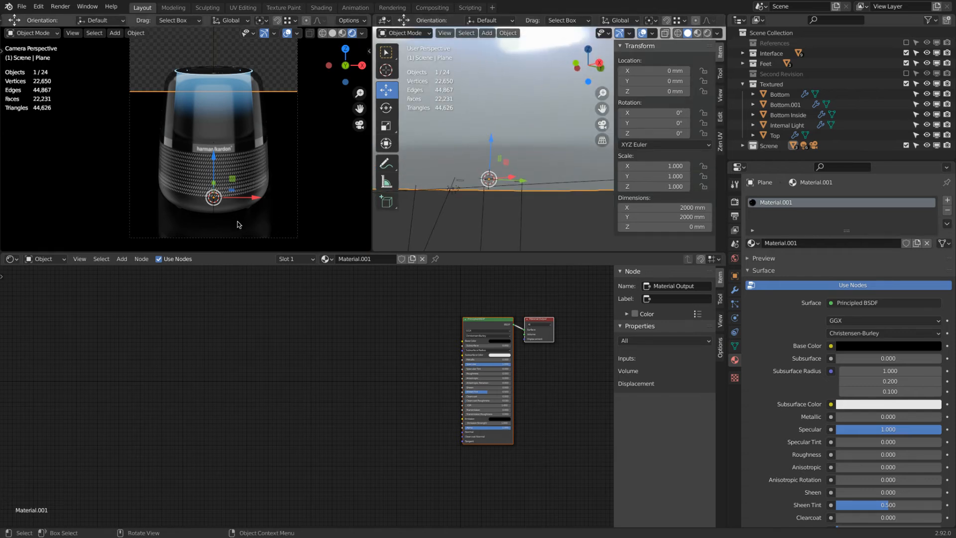
middle_drag(564, 106, 522, 138)
scroll(522, 138, down, 4)
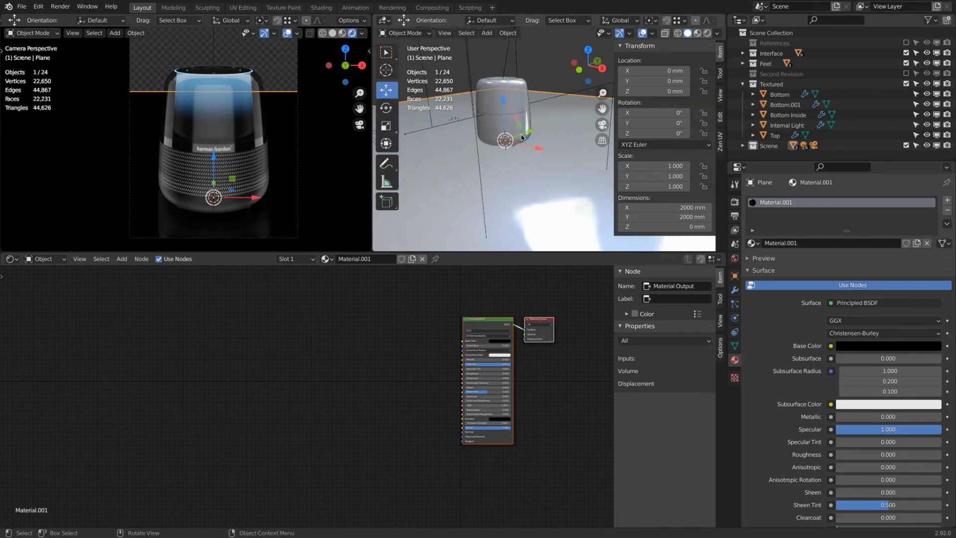
Step: Add a Reflection Plane light probe at the floor plane and raise it about 7.5 mm along Z
key(shift+a)
mouse_move(526, 137)
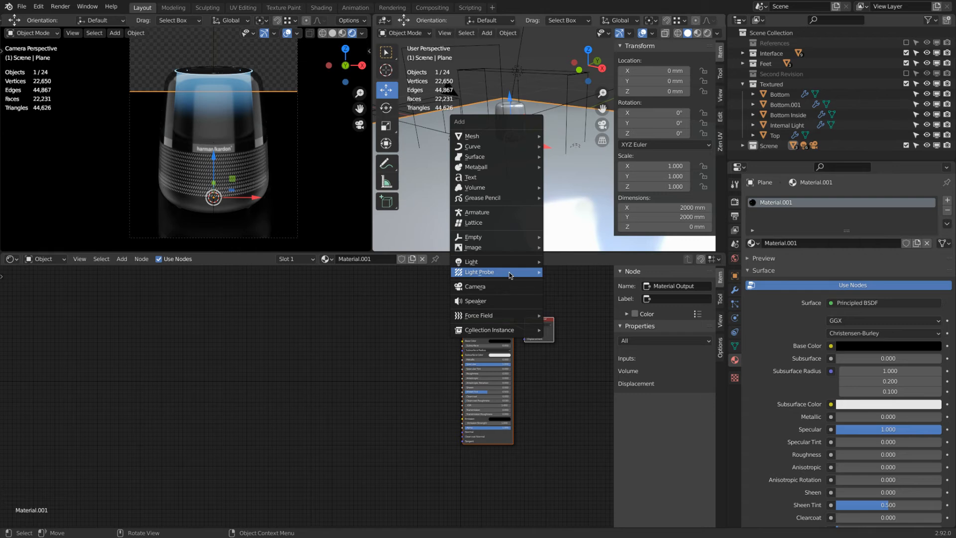
mouse_move(510, 273)
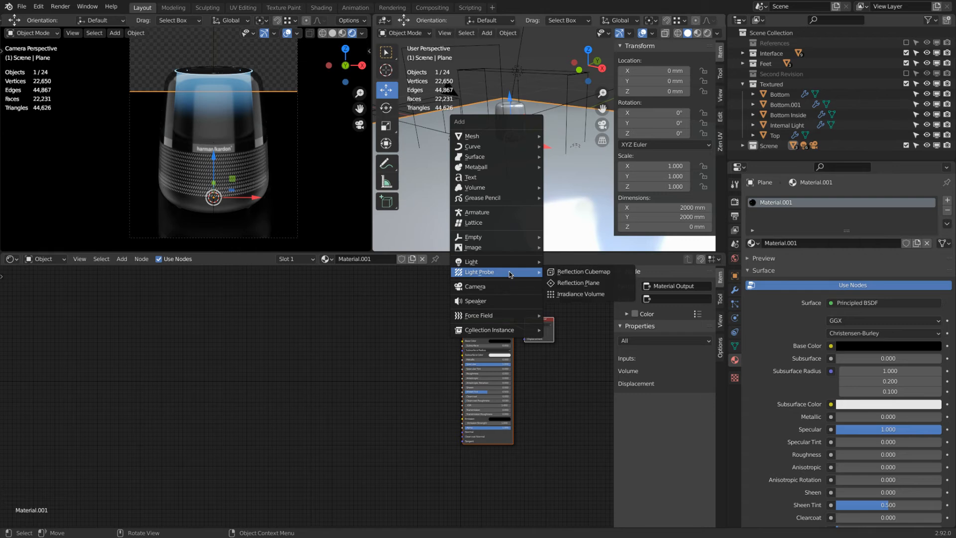
click(569, 283)
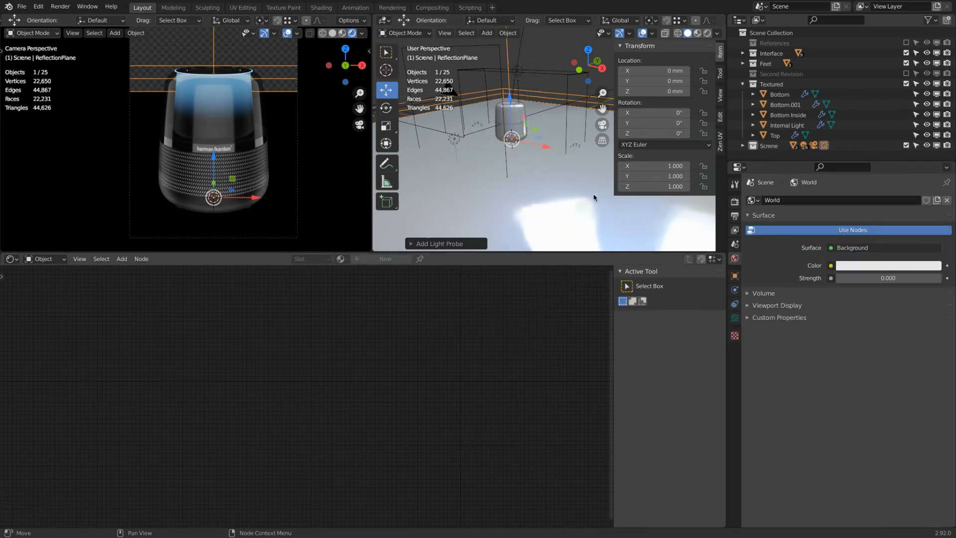
key(g)
key(z)
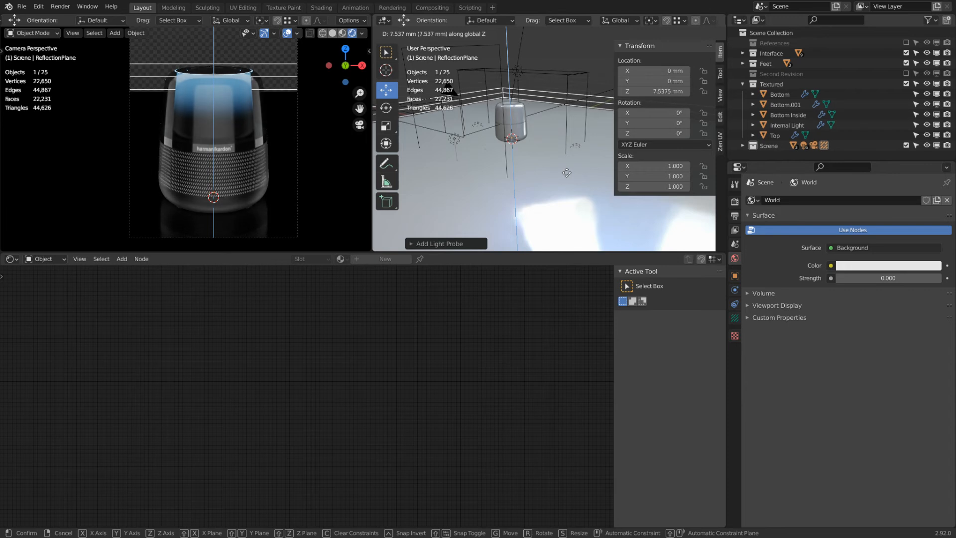
click(549, 167)
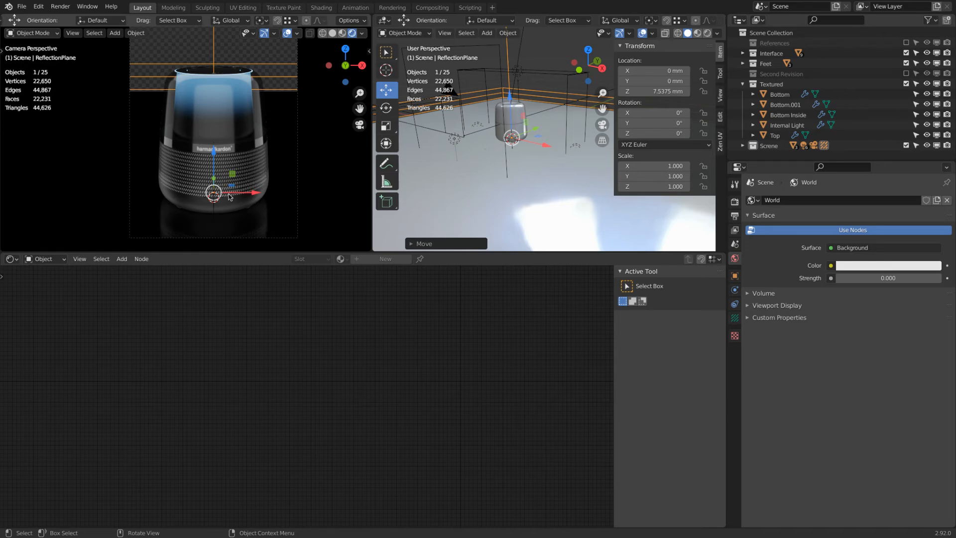
Step: Lower the reflection plane to about -5.7 mm along Z in the front view, just below the speaker's feet
key(super+Tab)
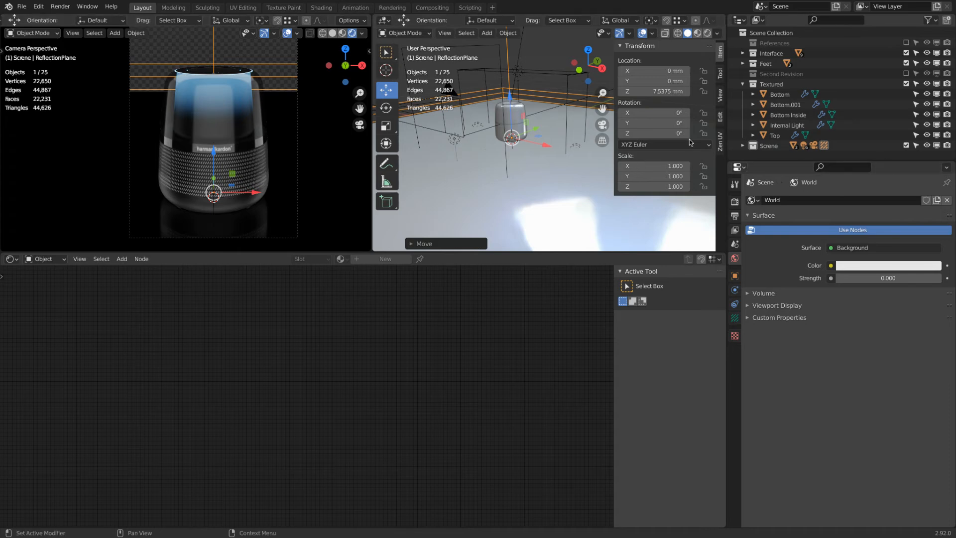
key(KP_1)
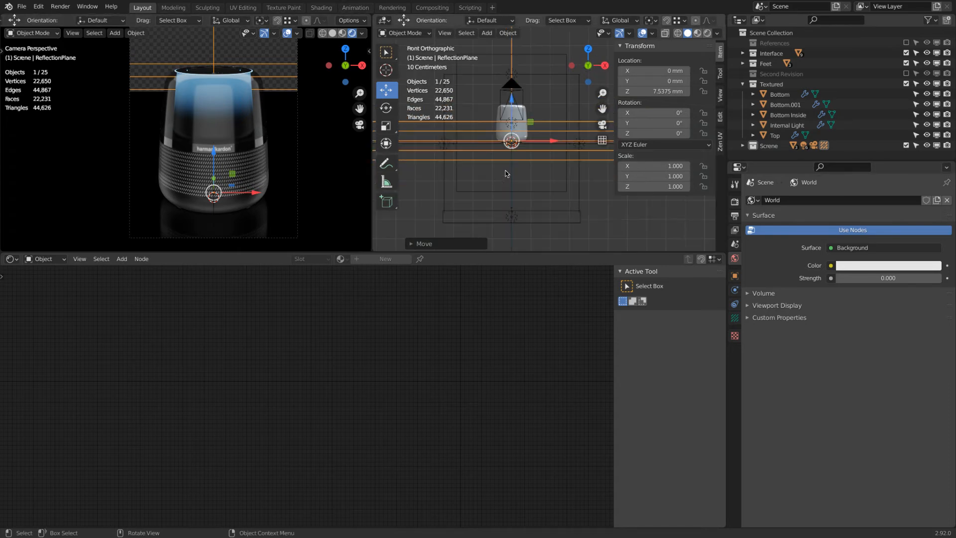
scroll(538, 157, up, 5)
shift+middle_drag(538, 158, 661, 173)
scroll(568, 156, up, 4)
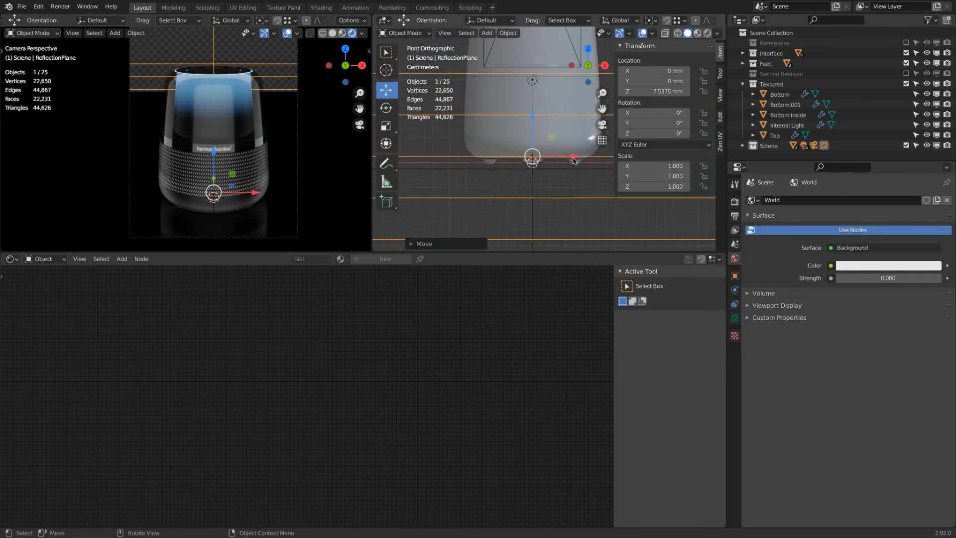
drag(514, 115, 518, 131)
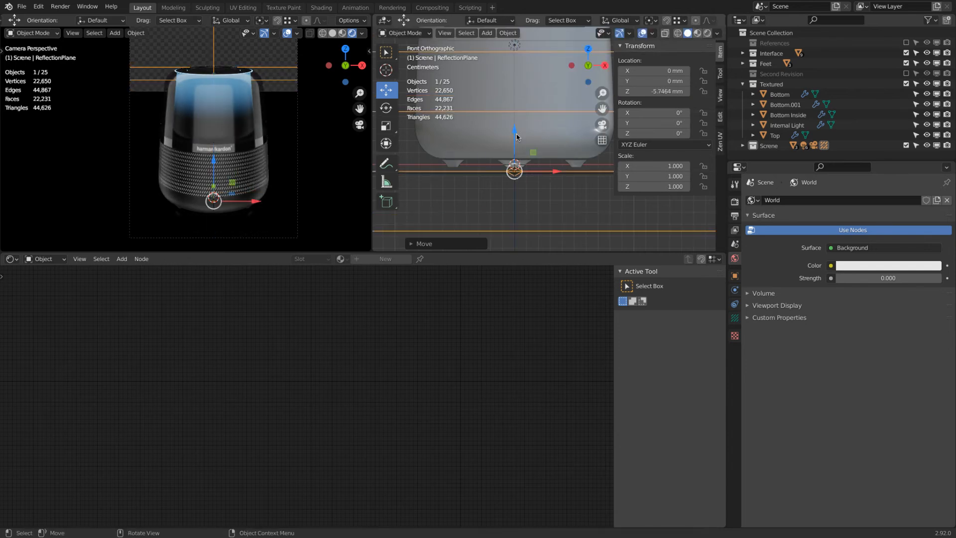
Step: Select the floor plane and change its material's base colour from black to near white
click(480, 174)
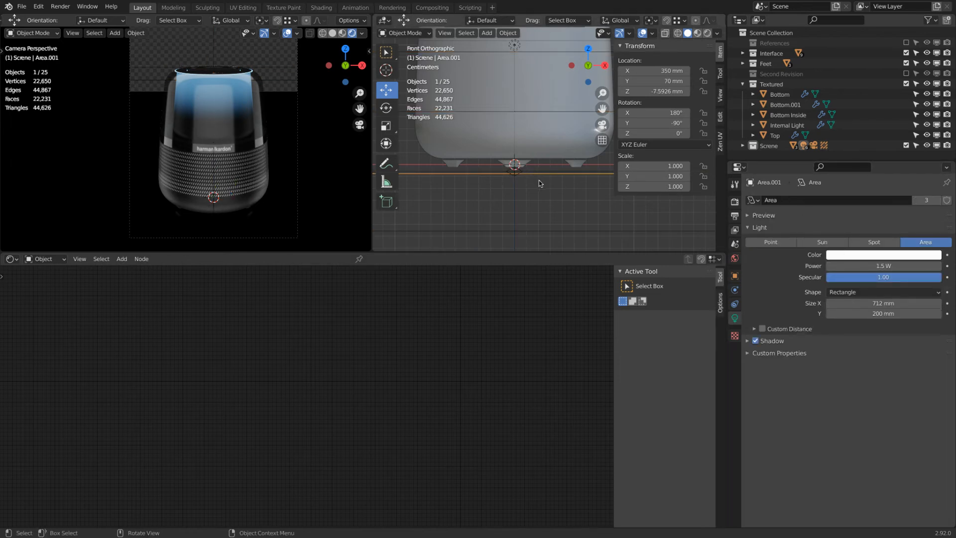
scroll(538, 181, down, 5)
middle_drag(539, 184, 569, 183)
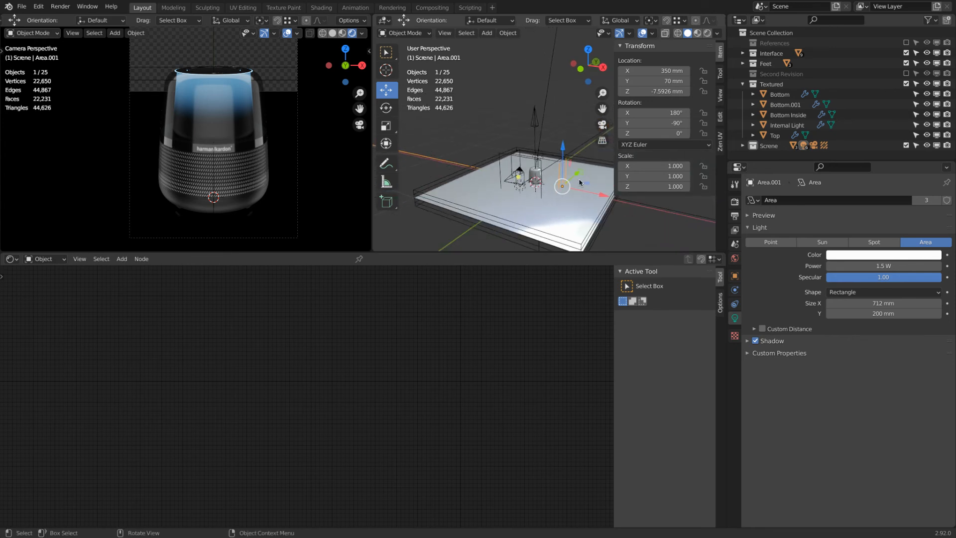
click(442, 194)
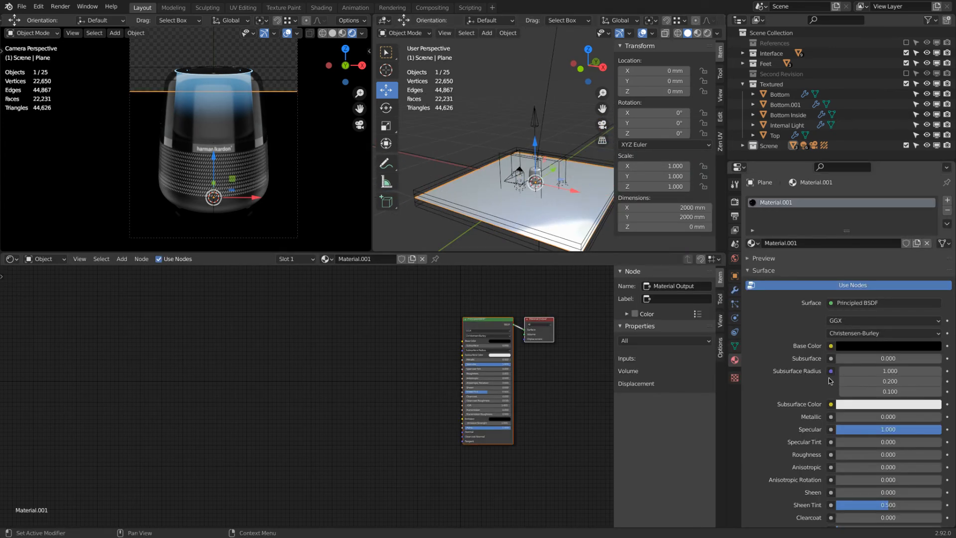
drag(870, 384, 875, 345)
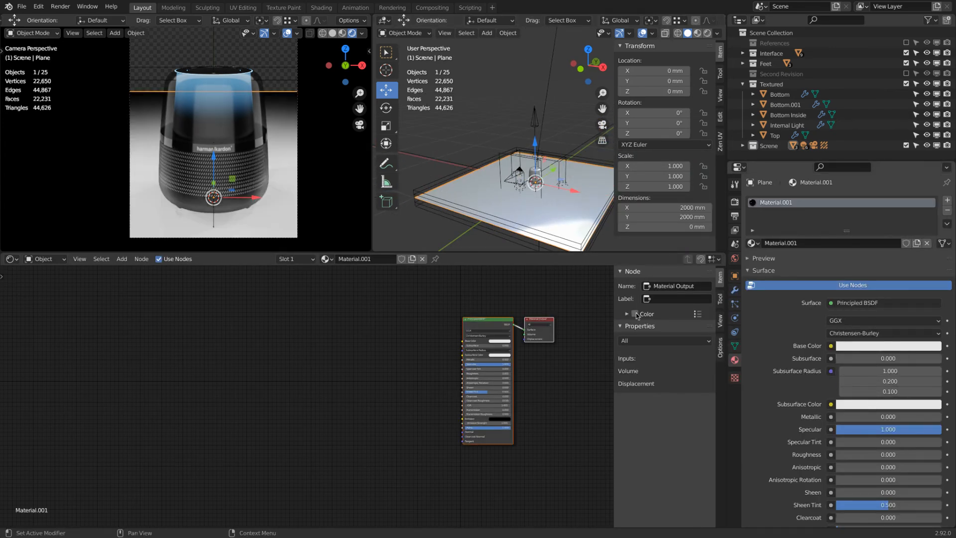
scroll(244, 226, up, 5)
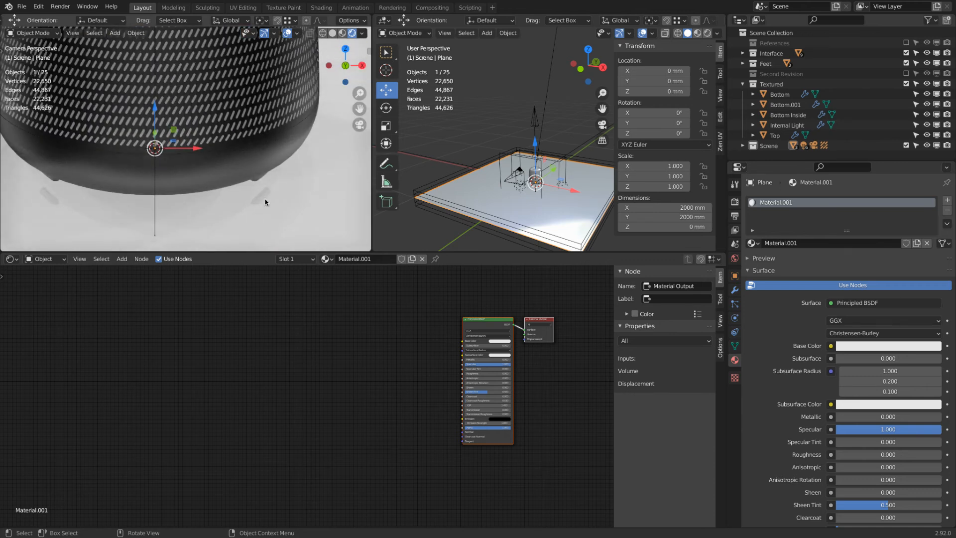
scroll(244, 201, down, 5)
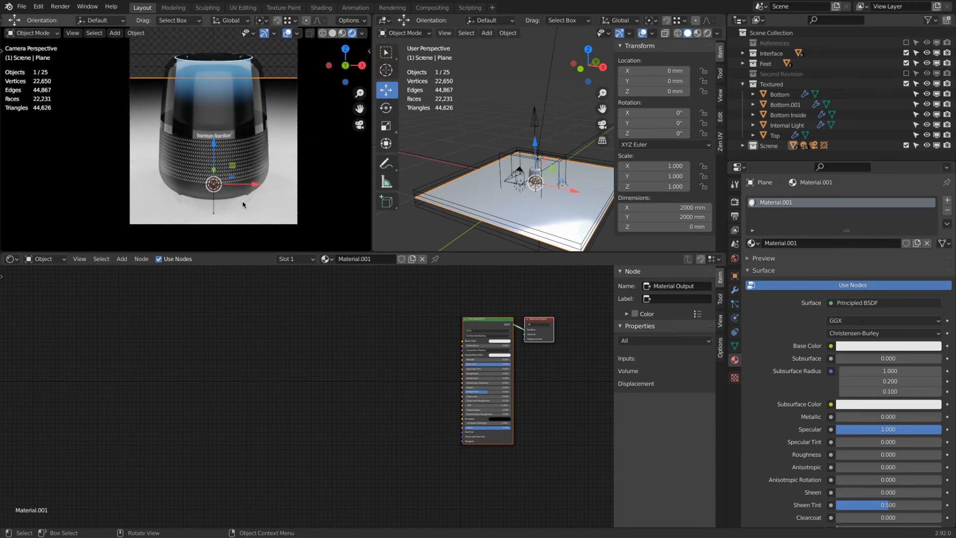
Step: Delete the reflection plane light probe around the floor
click(449, 170)
key(x)
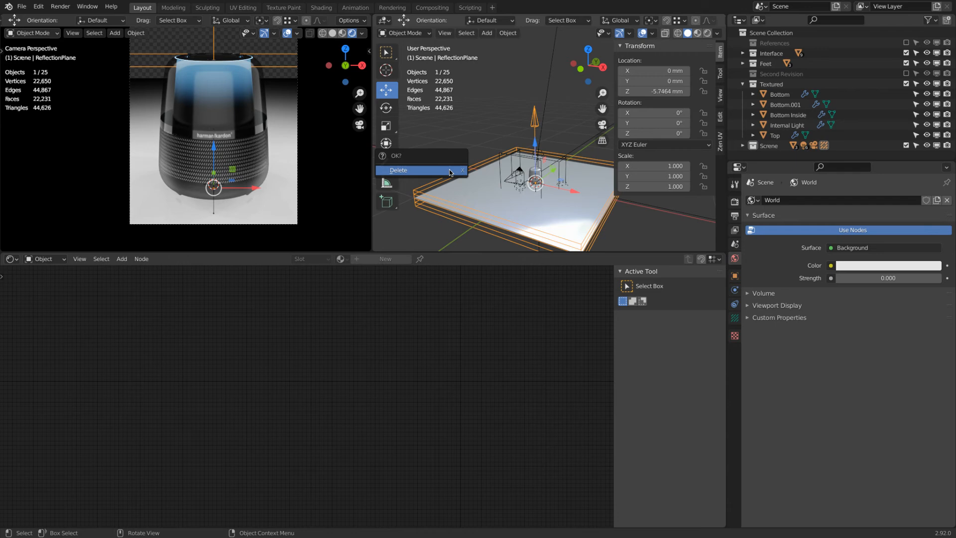
click(450, 170)
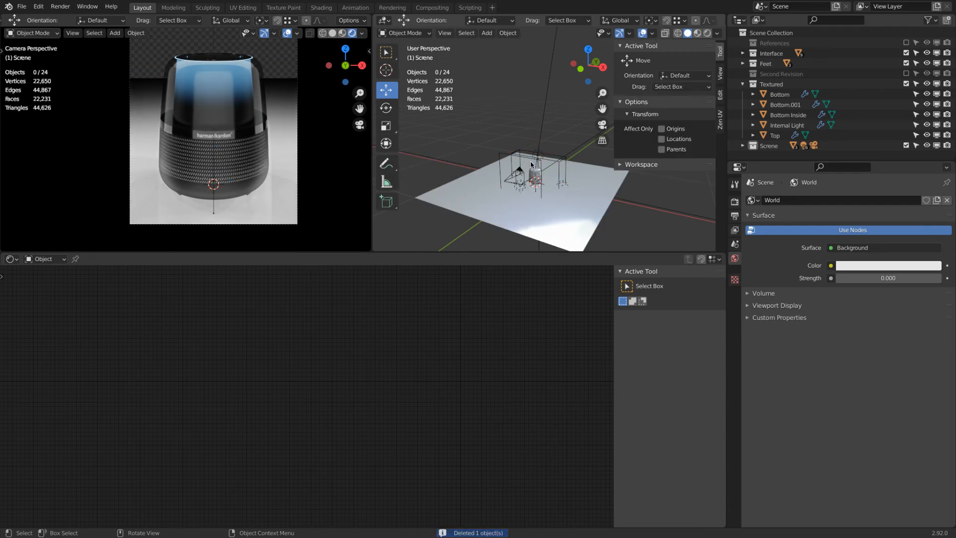
Step: Switch the render engine to Cycles and show the floor plane's material settings
click(735, 201)
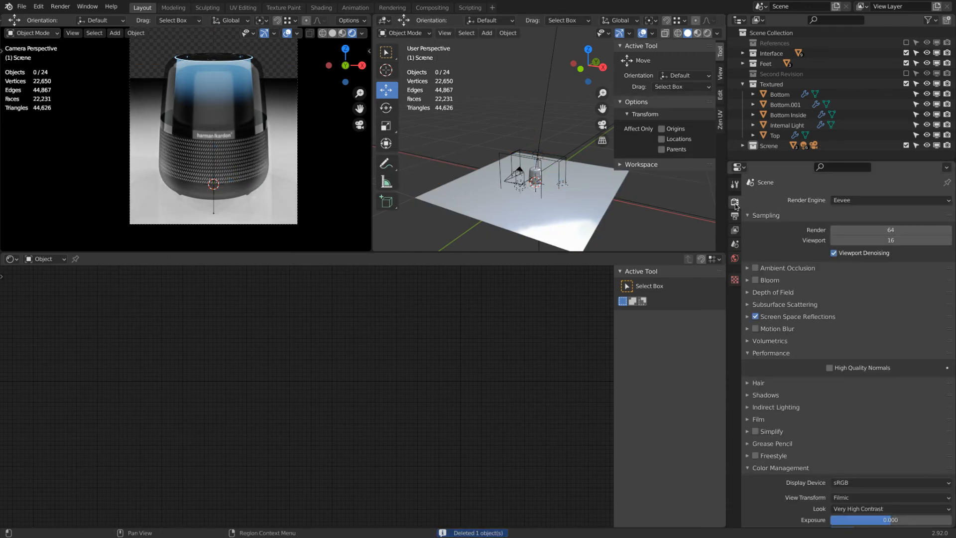
click(881, 200)
click(875, 236)
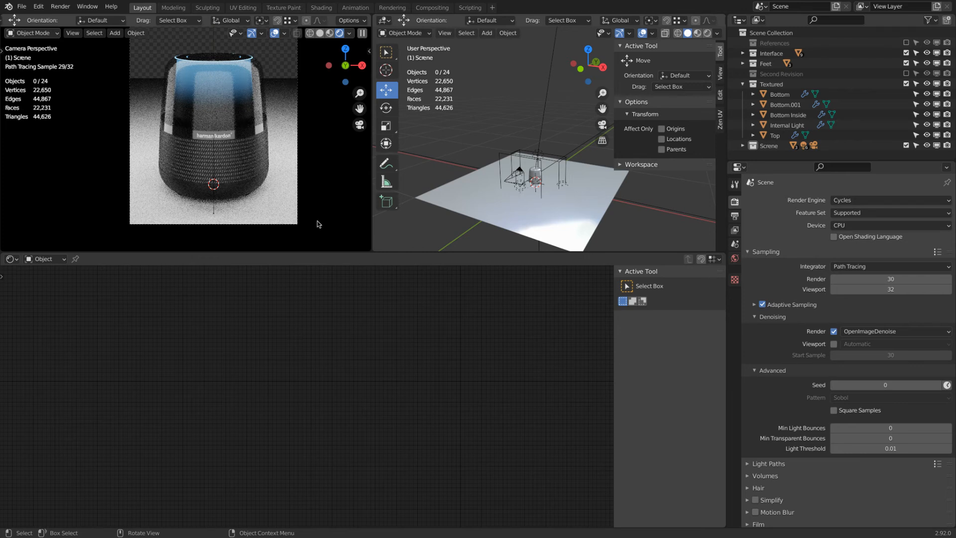
click(469, 190)
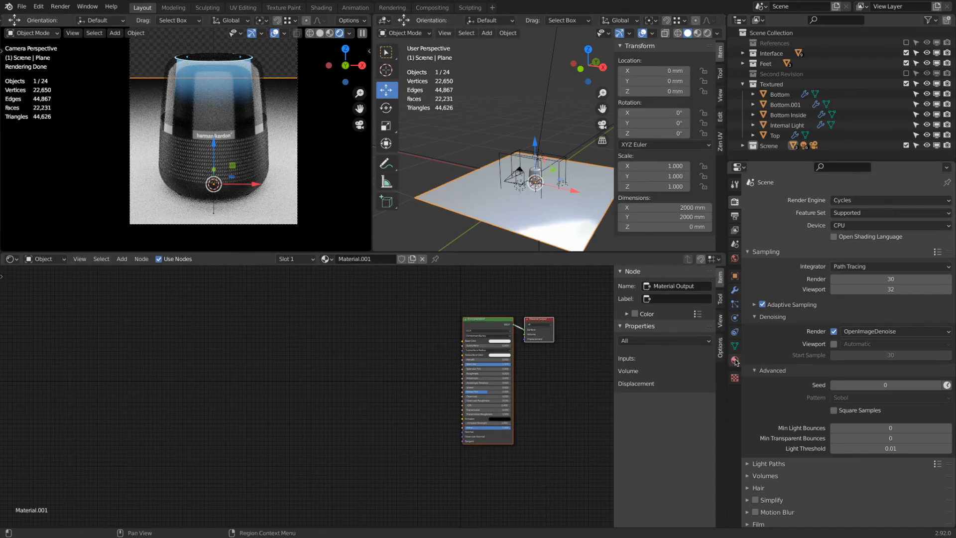
click(735, 360)
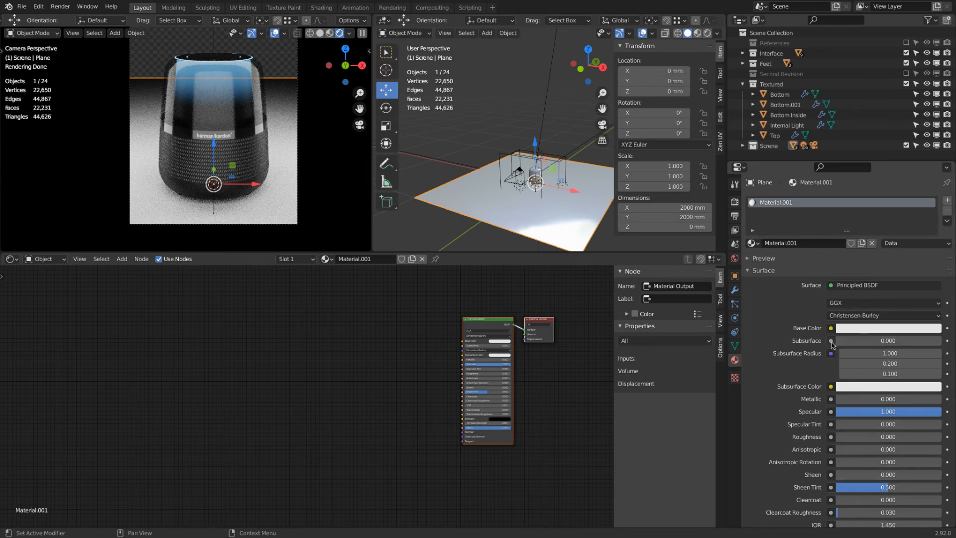
Step: Define a render region across the full camera frame width, covering the speaker's base and the floor in front
click(94, 33)
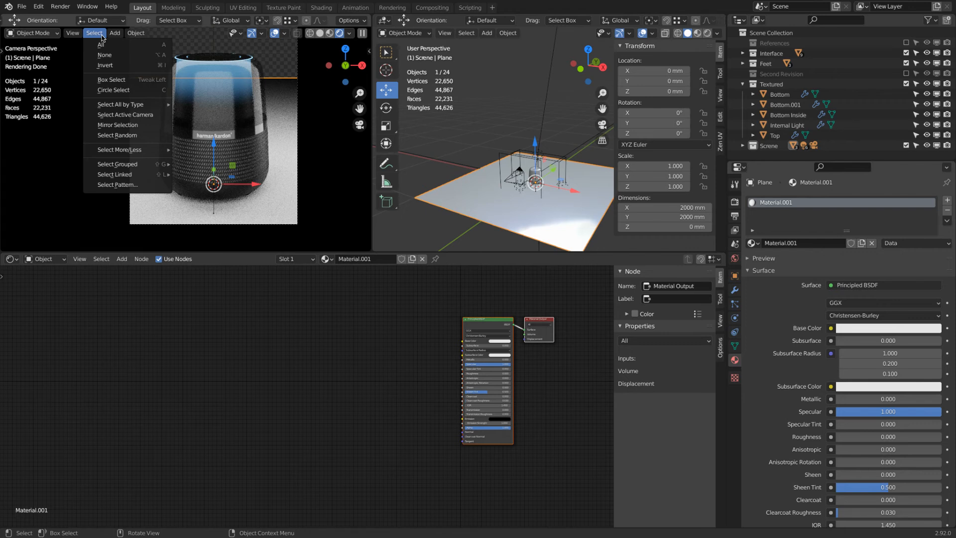
mouse_move(74, 35)
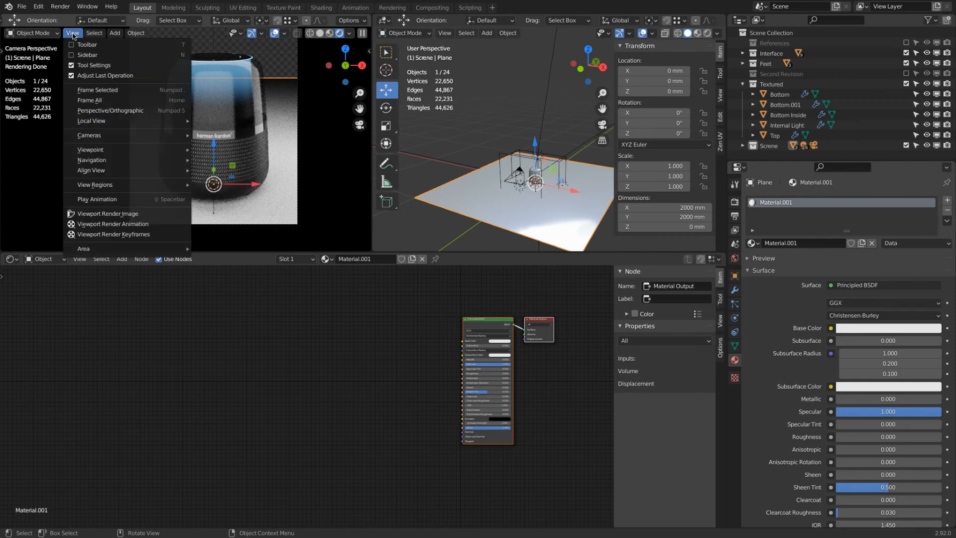
mouse_move(110, 186)
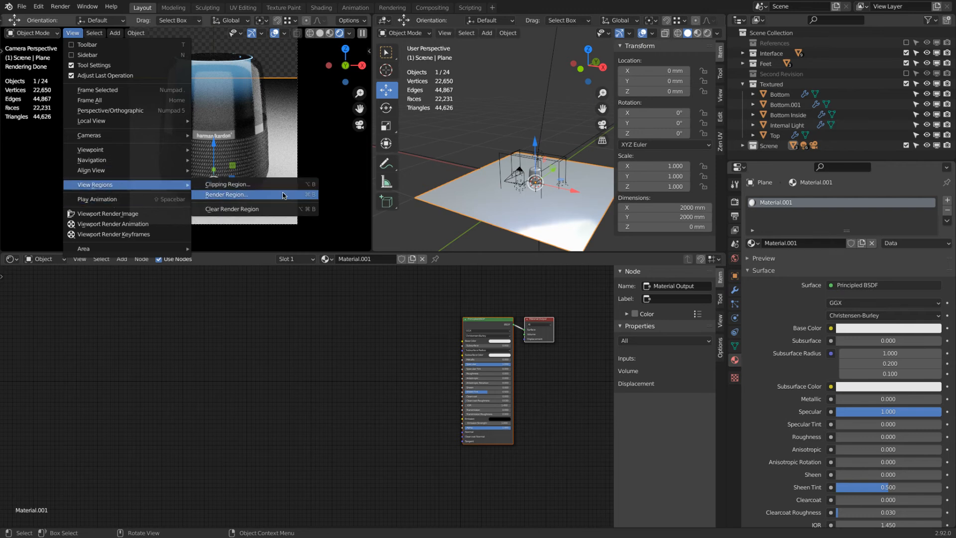
click(284, 198)
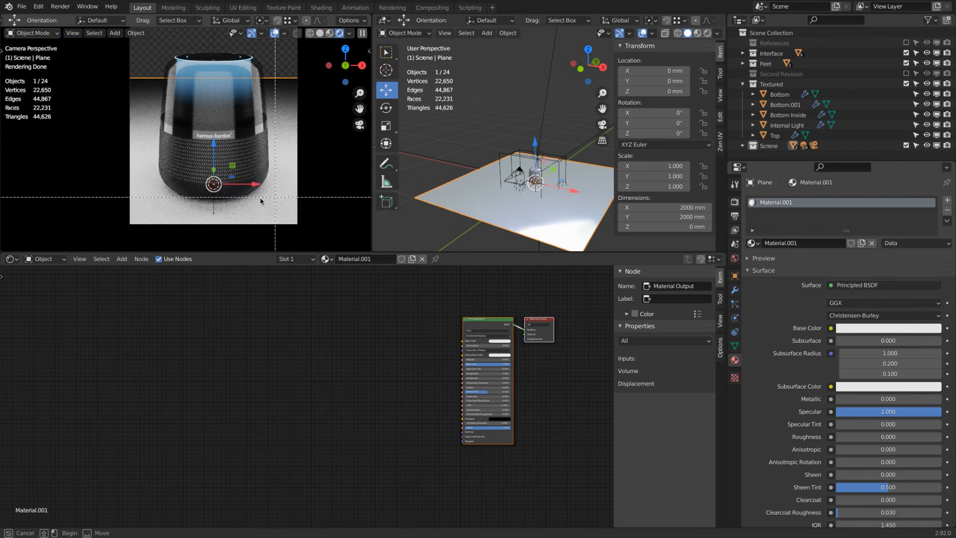
drag(124, 158, 311, 230)
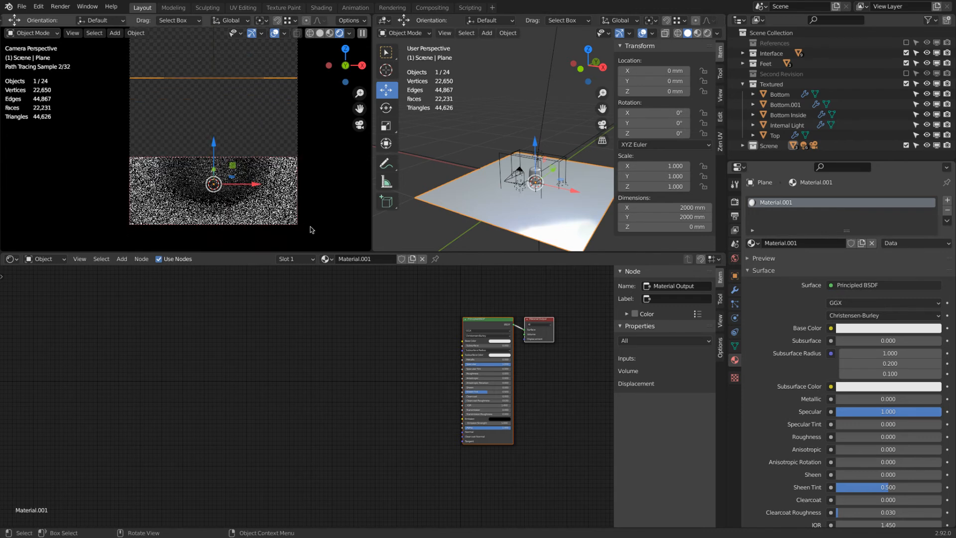
Step: Set the camera viewport to wireframe shading and save the Blender file
key(z)
click(265, 193)
key(ctrl+s)
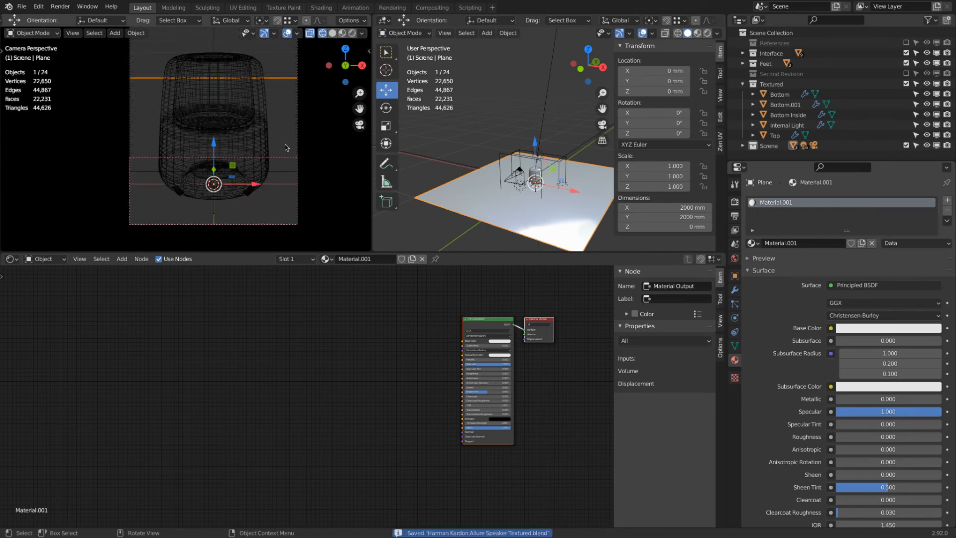
Step: Review the Cycles denoising and adaptive sampling settings, render the region as a still image and inspect the floor reflection
click(736, 202)
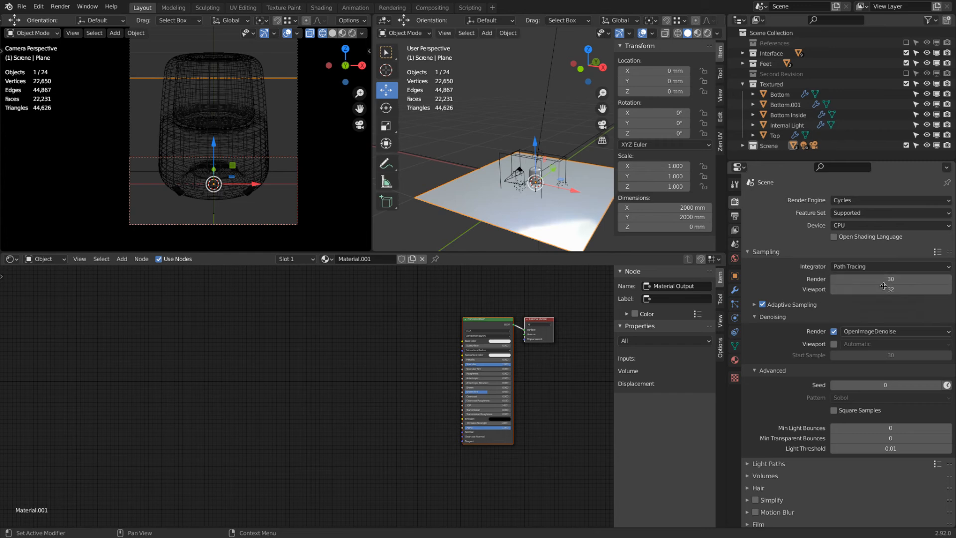
click(876, 331)
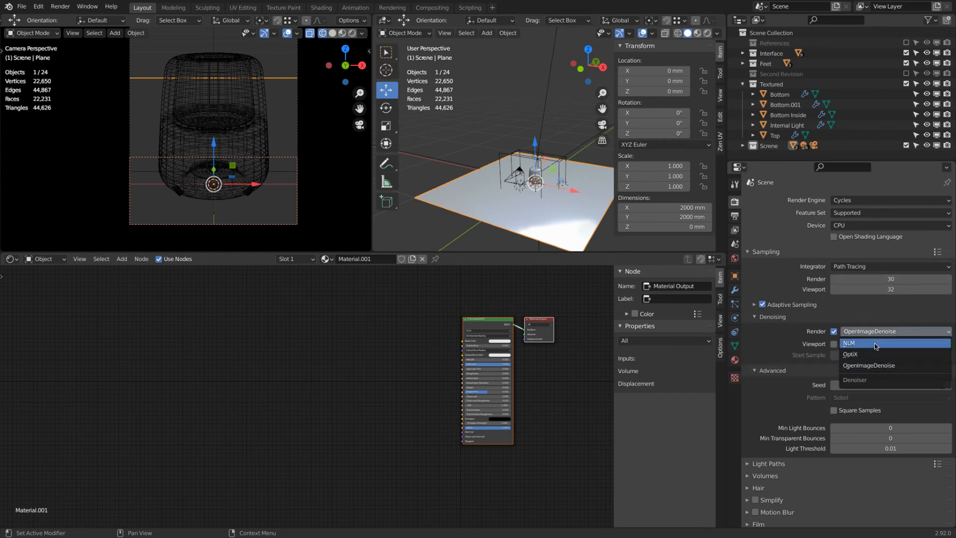
click(756, 304)
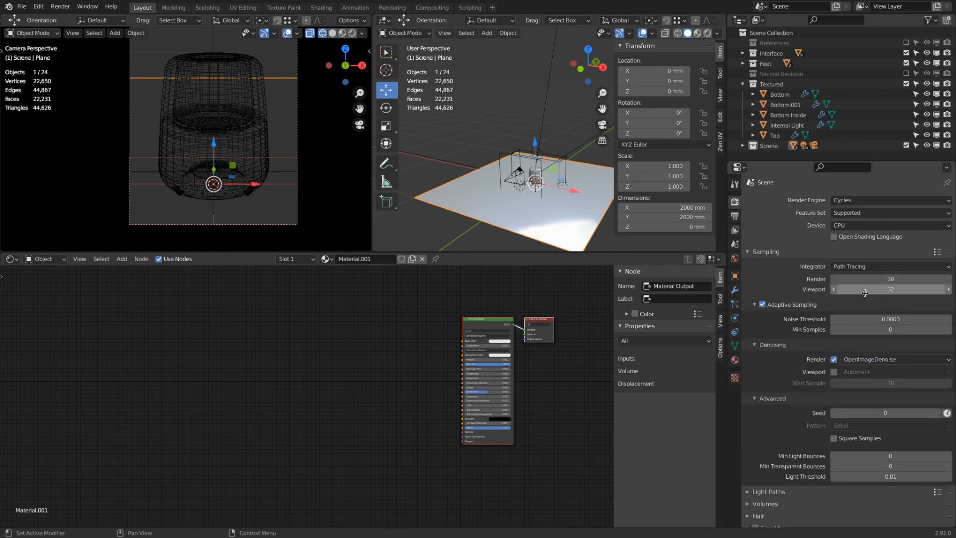
click(65, 7)
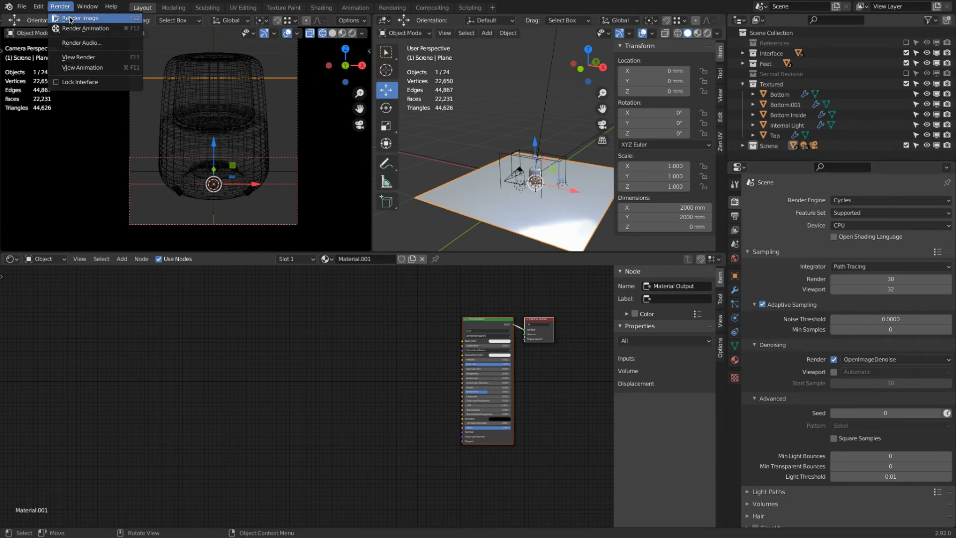
click(71, 18)
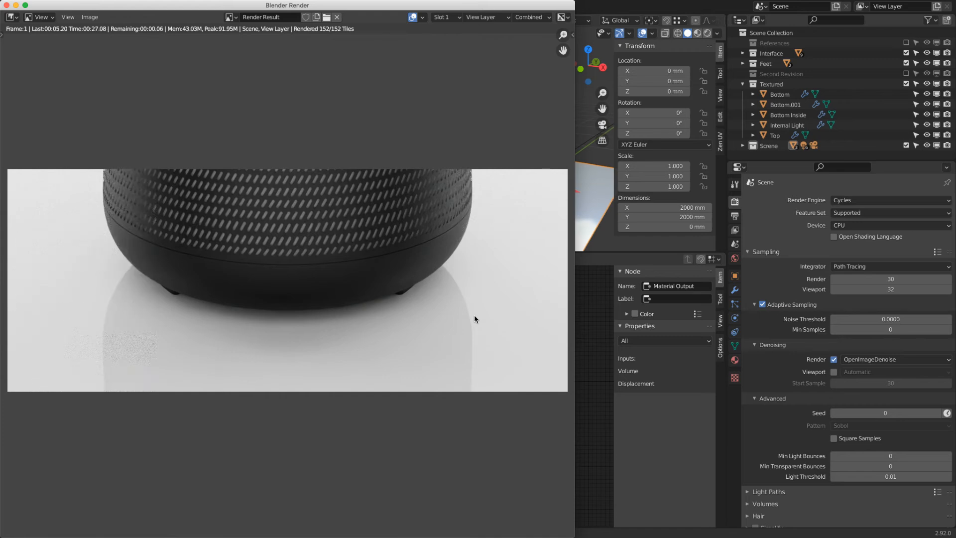
scroll(466, 316, down, 4)
scroll(462, 321, up, 2)
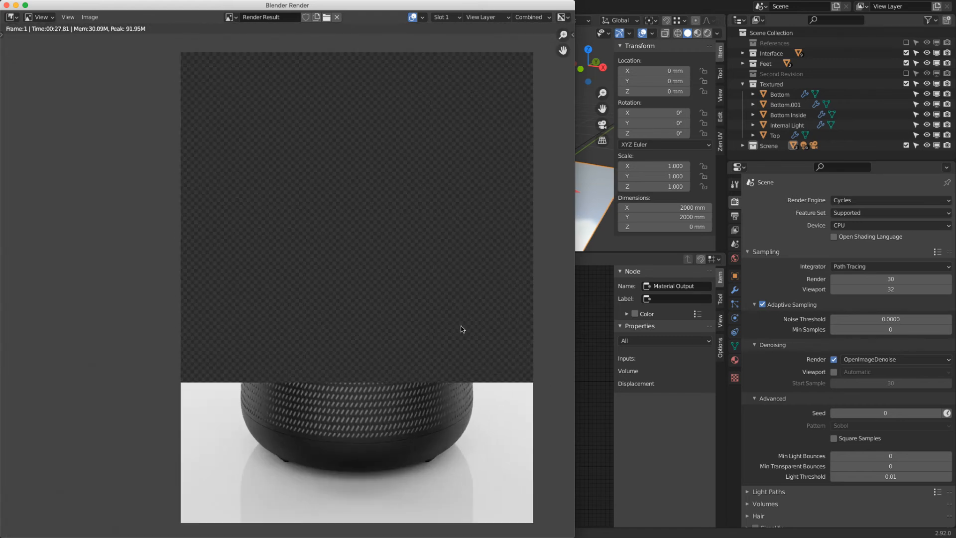
scroll(462, 330, down, 1)
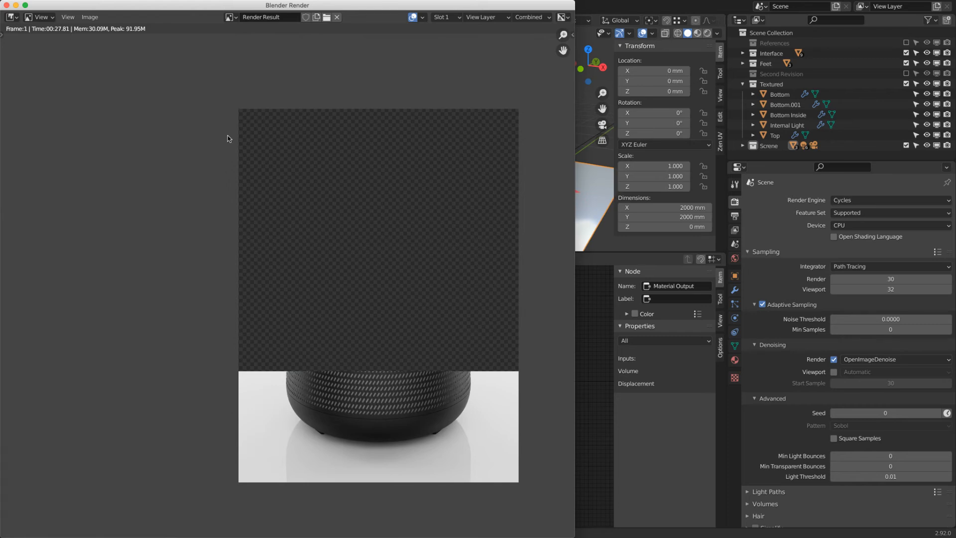
Step: Save the rendered image as a PNG in the Renderings folder under the name "Reflection Ground Cycl"
click(90, 17)
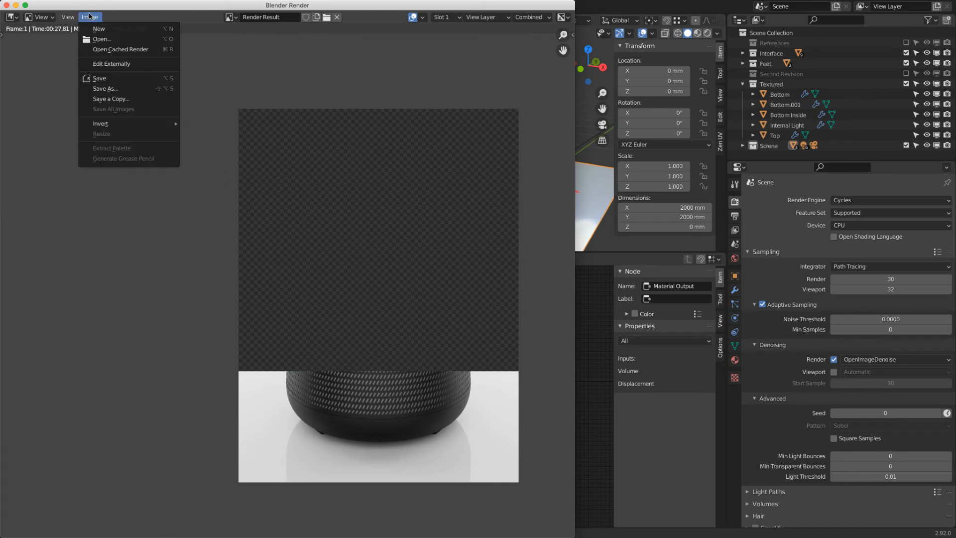
click(106, 89)
click(366, 409)
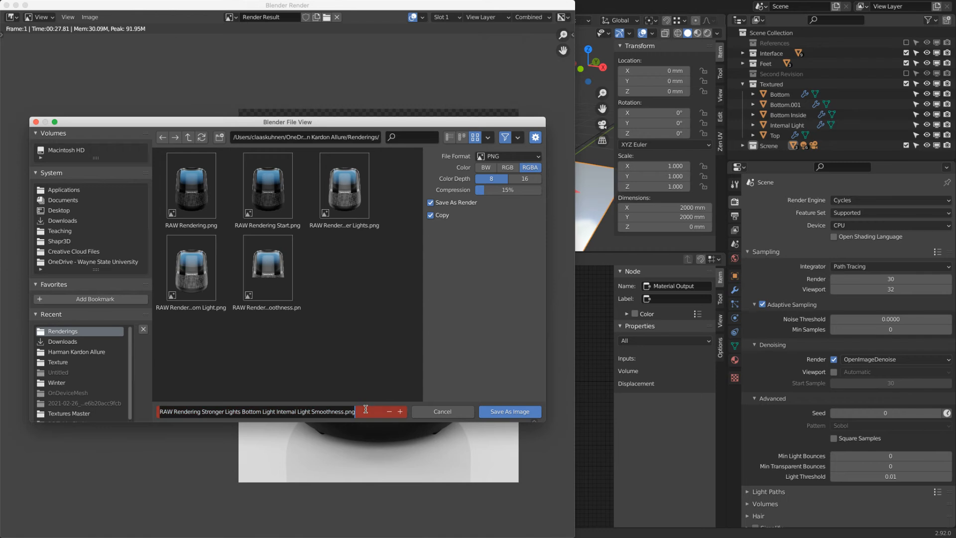
text(Reflection Ground Cycl)
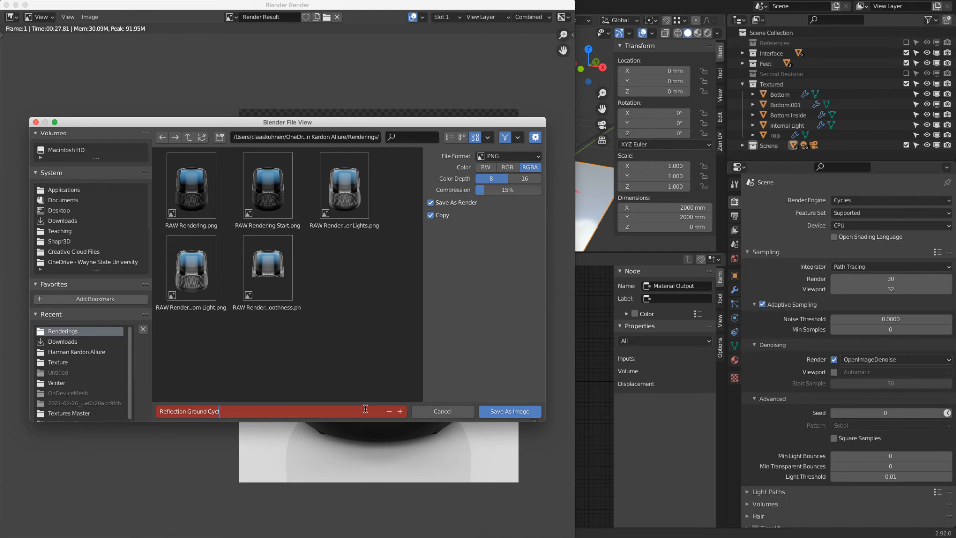
key(Return)
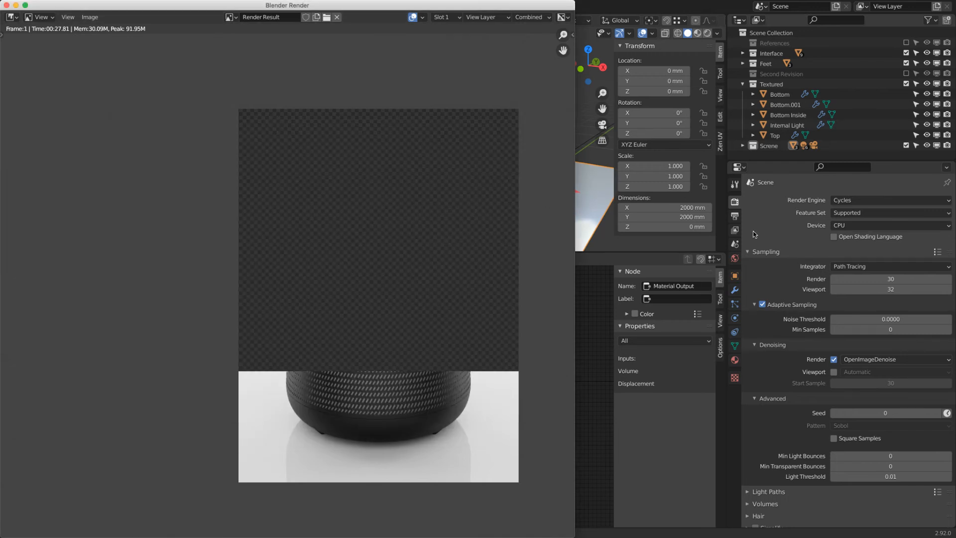
Step: Disable Render Region in the output dimensions and close the render window
click(735, 216)
click(834, 269)
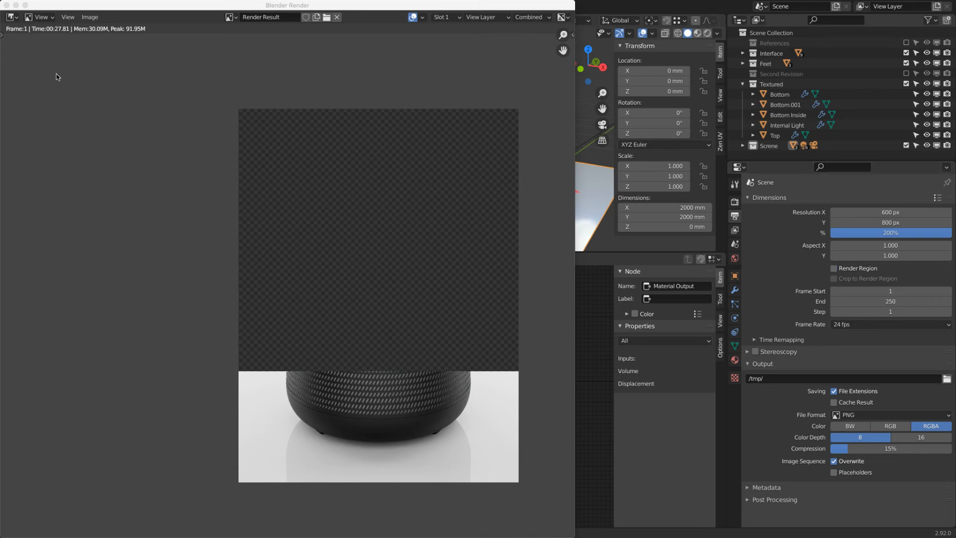
click(7, 5)
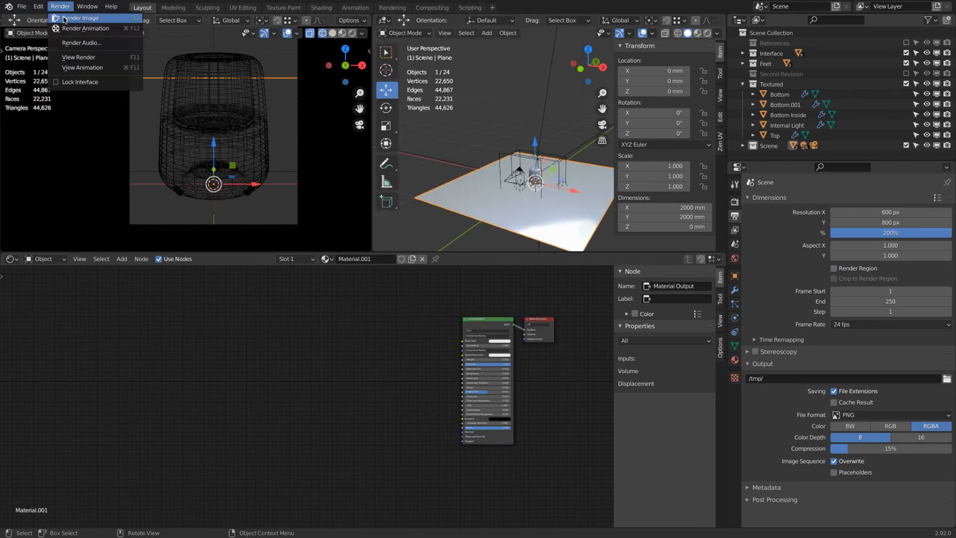
Step: Start rendering the full frame as a still image and switch to Pixelmator while it renders
click(74, 18)
key(super+Tab)
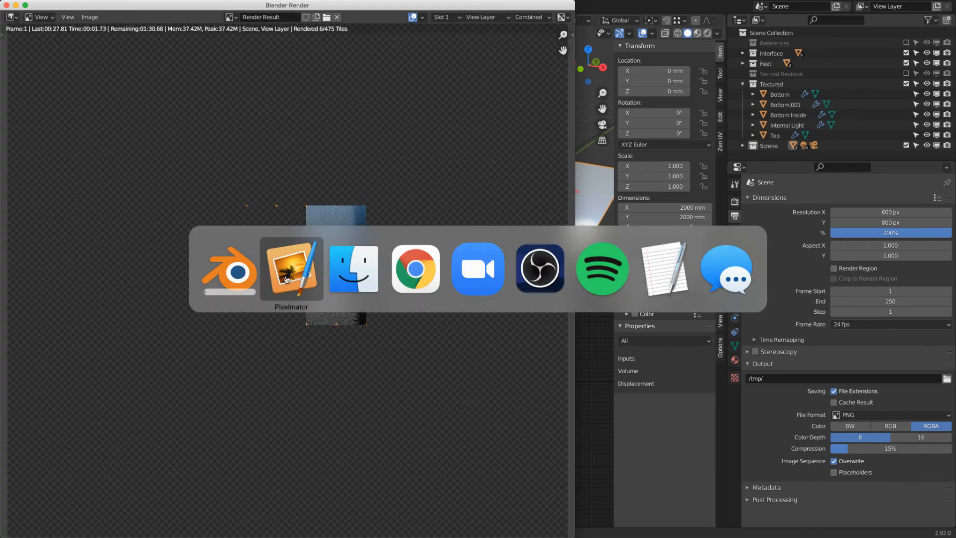
click(280, 281)
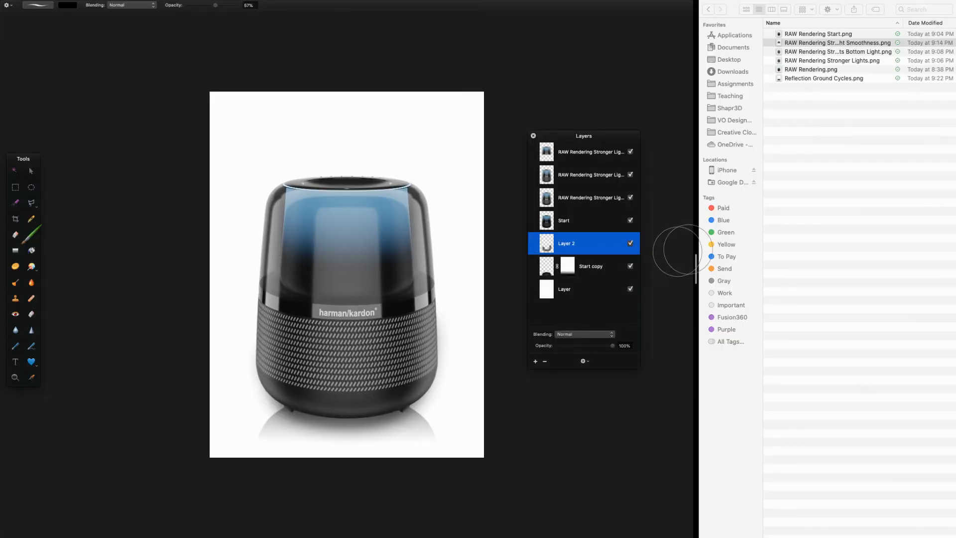
Step: Place Reflection Ground Cycles.png in the speaker composition and align its floor reflection beneath the speaker base at the canvas's lower edge
click(853, 43)
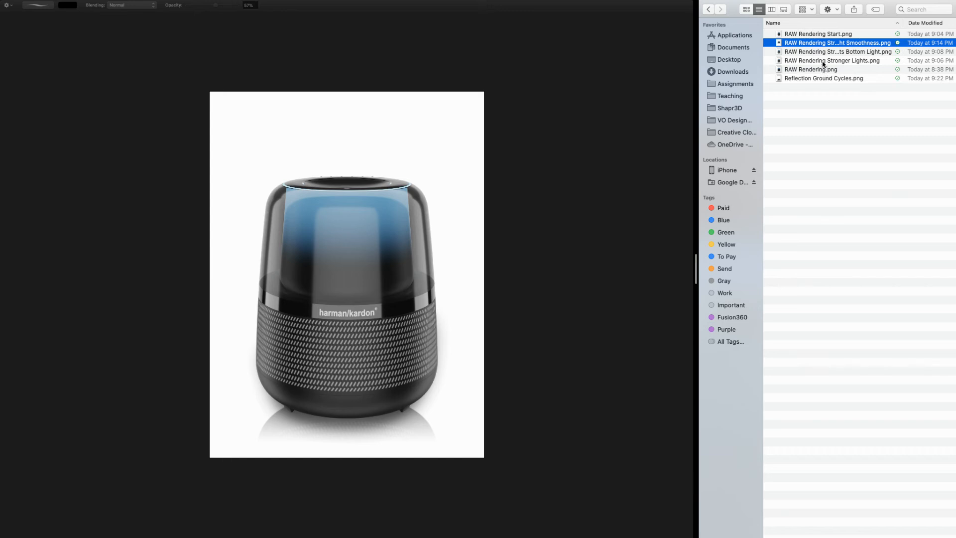
drag(824, 78, 377, 147)
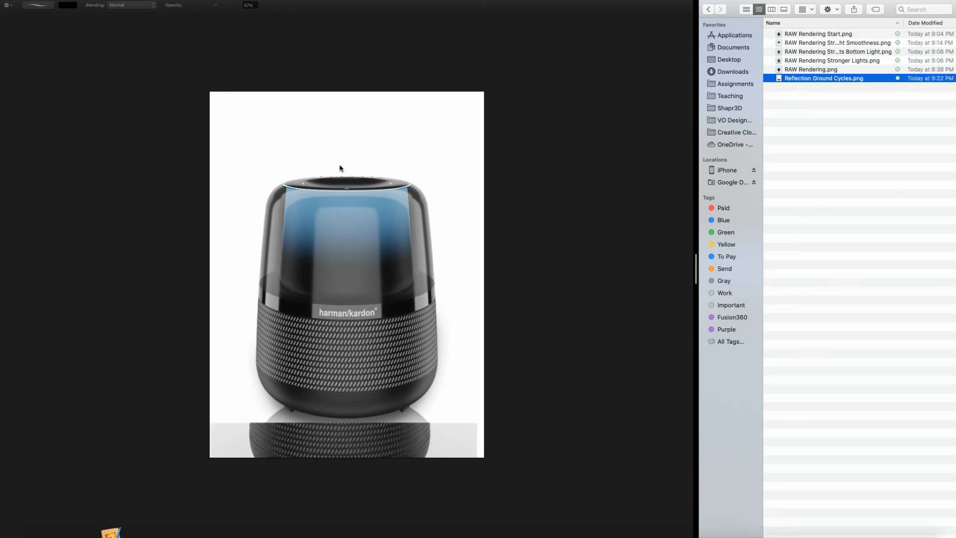
click(81, 100)
click(32, 172)
drag(257, 451, 266, 378)
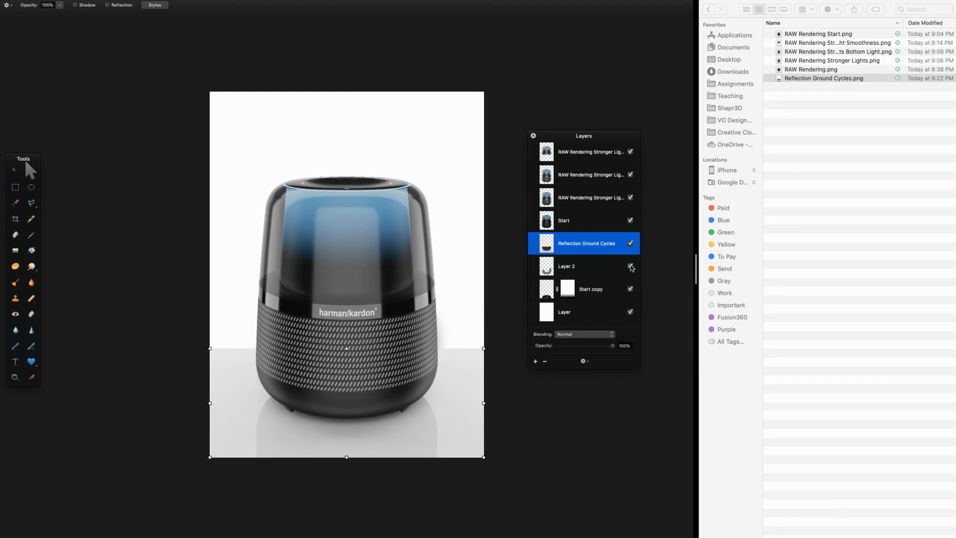
Step: Compare the composition with and without the Reflection Ground Cycles layer by toggling its visibility
click(630, 243)
click(631, 243)
click(630, 244)
click(630, 243)
click(630, 244)
click(630, 244)
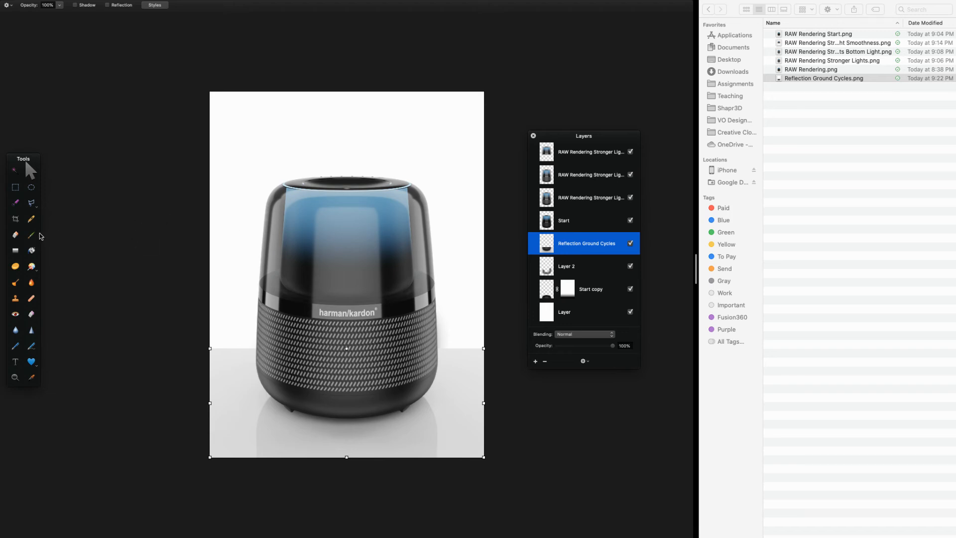
Step: Select the grey floor on both sides of the speaker's reflection, clear it from the Reflection Ground Cycles layer and deselect
click(20, 203)
mouse_move(493, 389)
mouse_down()
mouse_move(467, 362)
mouse_move(462, 402)
mouse_move(453, 406)
mouse_up()
mouse_move(311, 380)
shift+mouse_down()
mouse_move(234, 369)
mouse_move(239, 398)
shift+mouse_up()
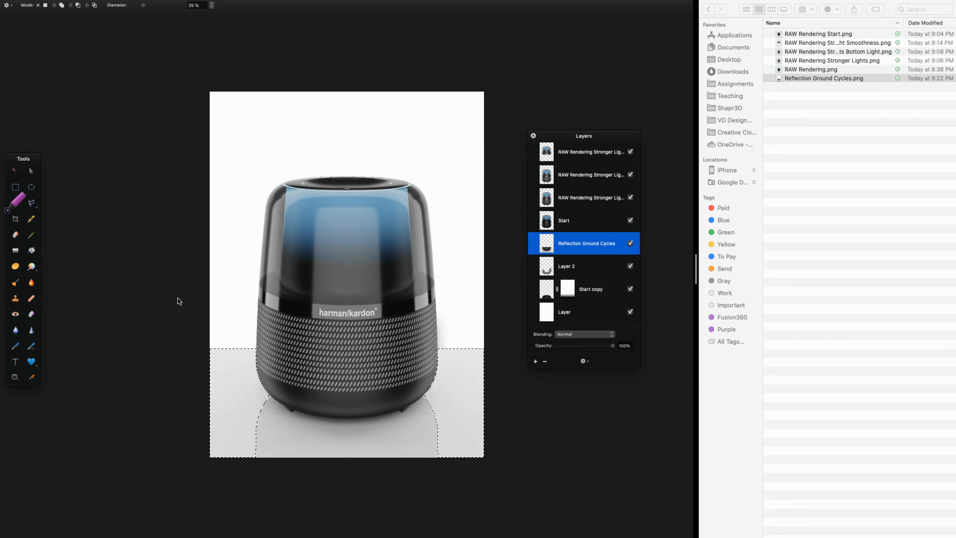
key(Delete)
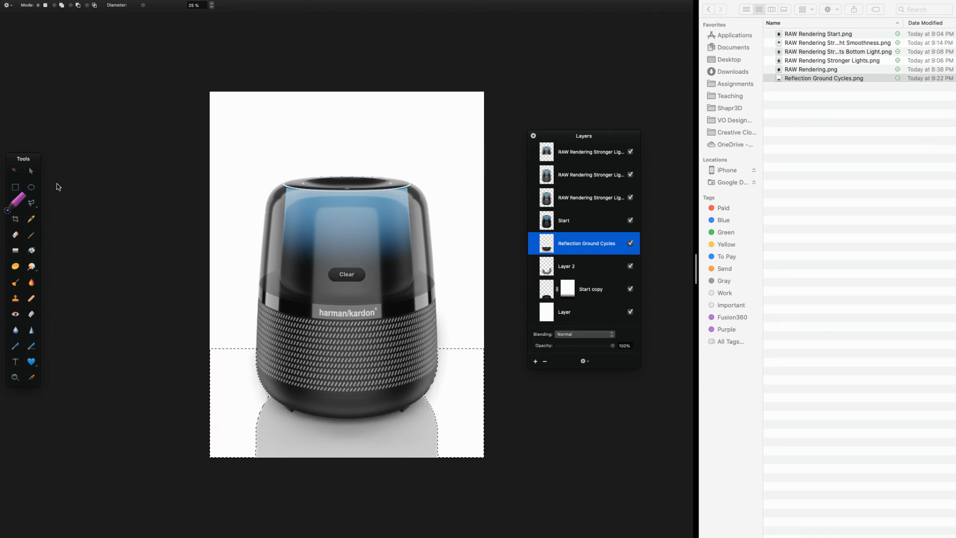
click(15, 187)
click(107, 197)
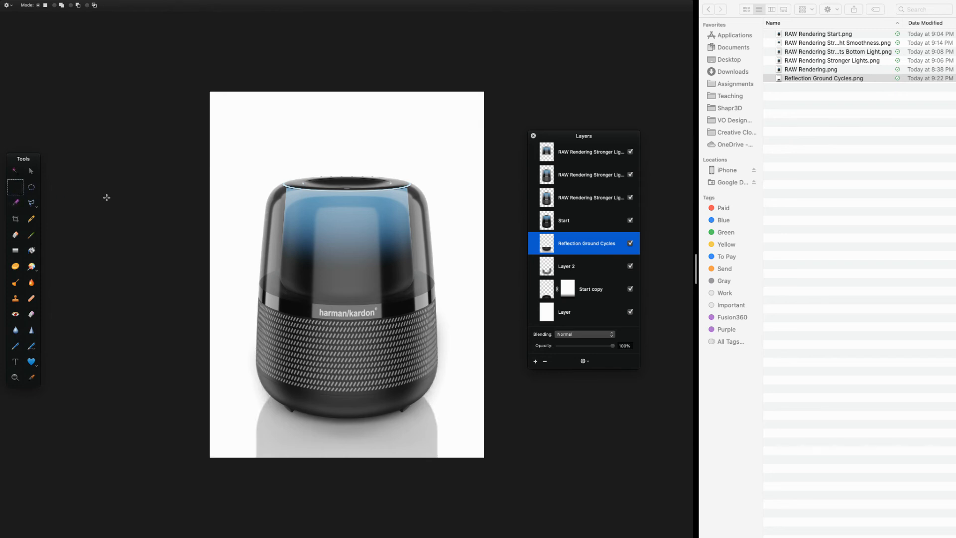
Step: Hide Layer 2 and Start copy, and clear the leftover grey sliver where the reflection meets the speaker base's right edge
click(630, 267)
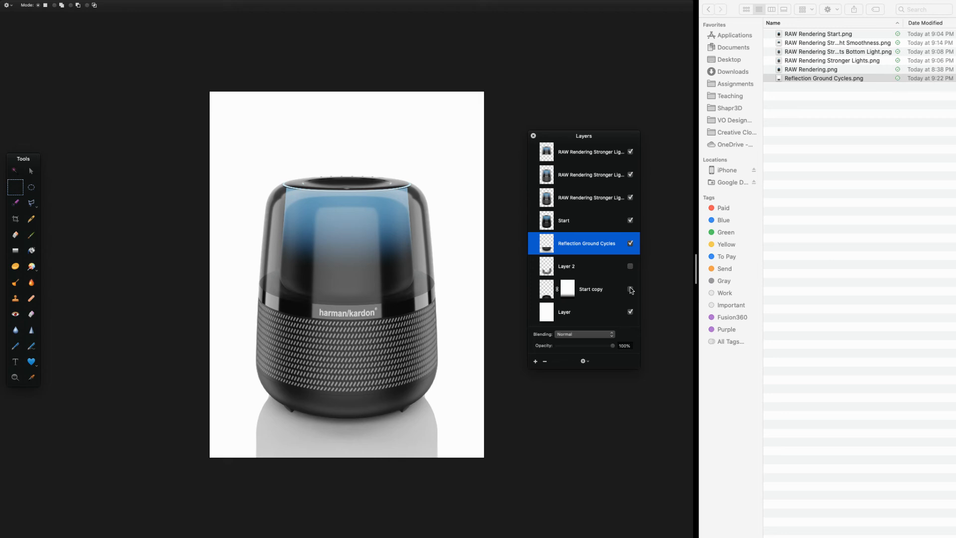
scroll(448, 382, up, 10)
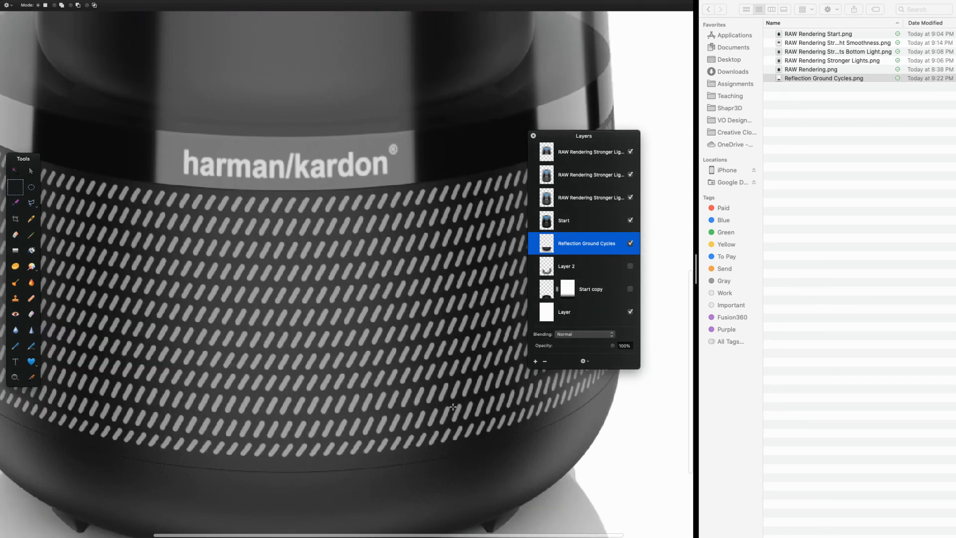
scroll(433, 388, down, 5)
scroll(435, 373, right, 5)
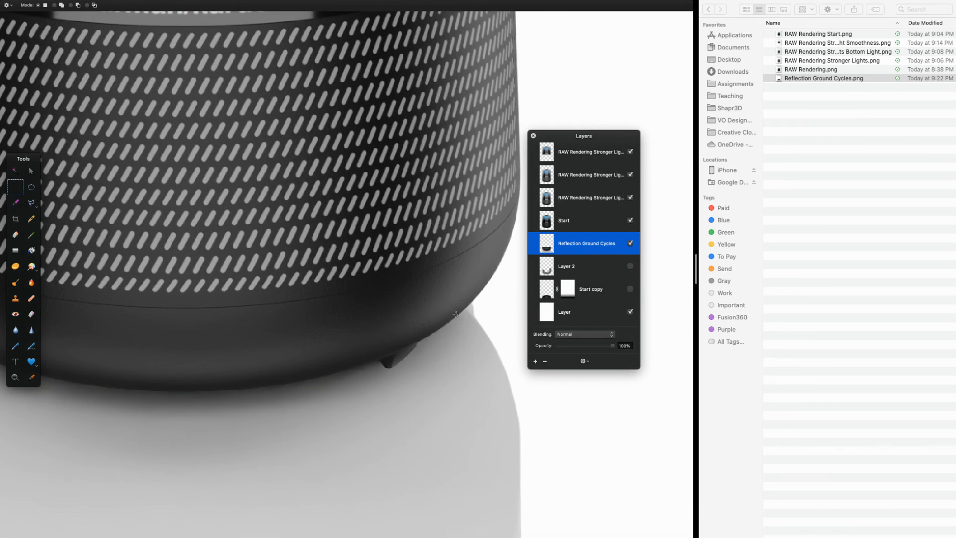
alt+scroll(482, 314, up, 8)
alt+scroll(479, 310, up, 2)
click(15, 203)
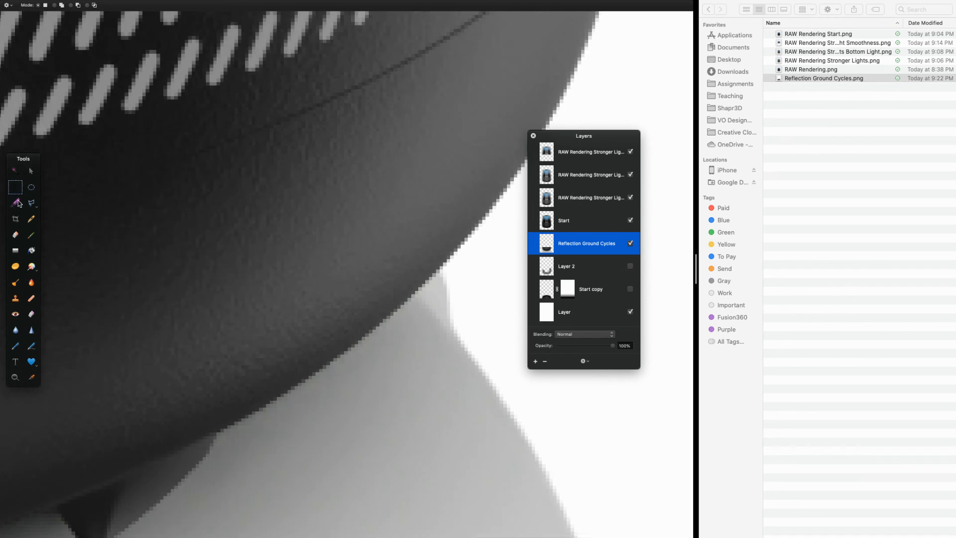
click(445, 297)
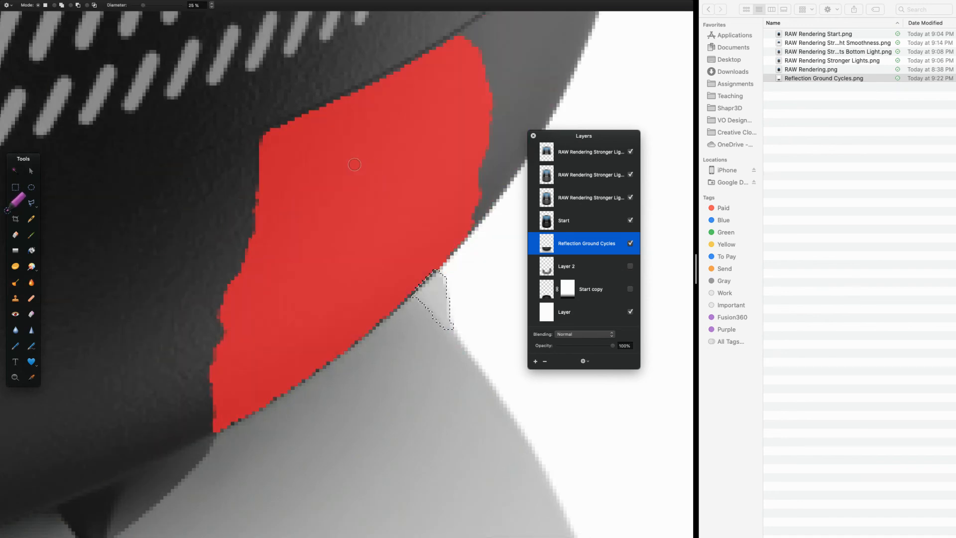
key(Delete)
click(16, 187)
click(95, 203)
Step: Erase the remaining grey fringe beside the reflection at the speaker base's right edge
click(15, 235)
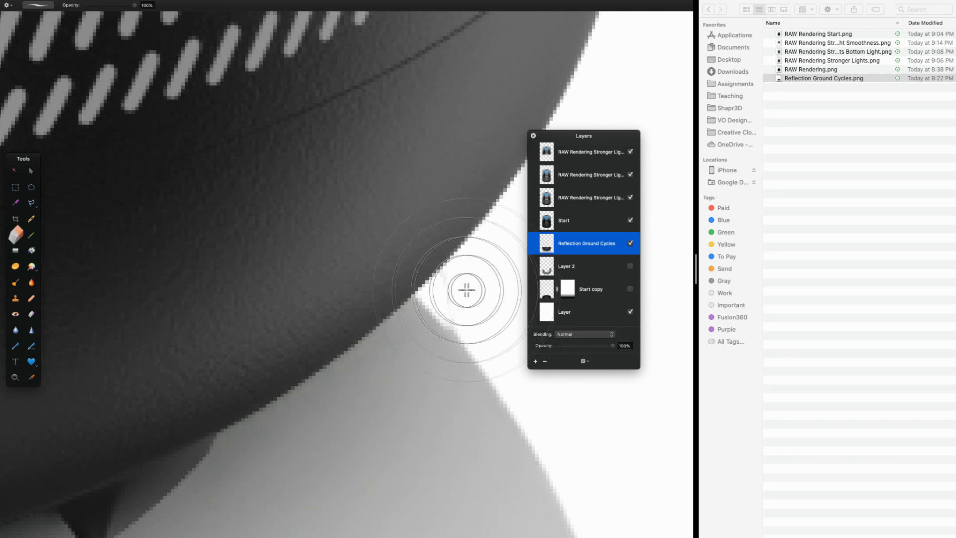
right_click(455, 294)
drag(466, 296, 459, 294)
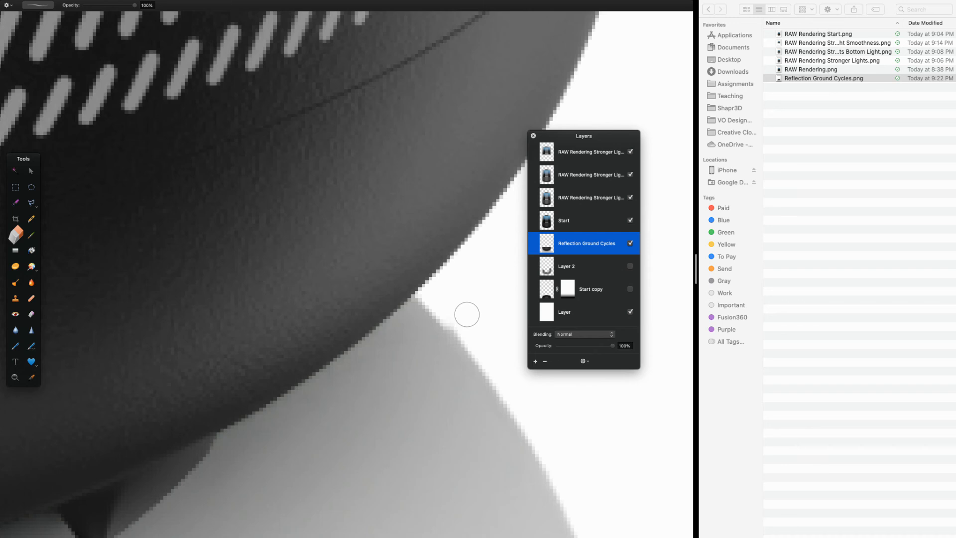
scroll(465, 300, down, 10)
scroll(465, 301, up, 10)
scroll(465, 301, up, 3)
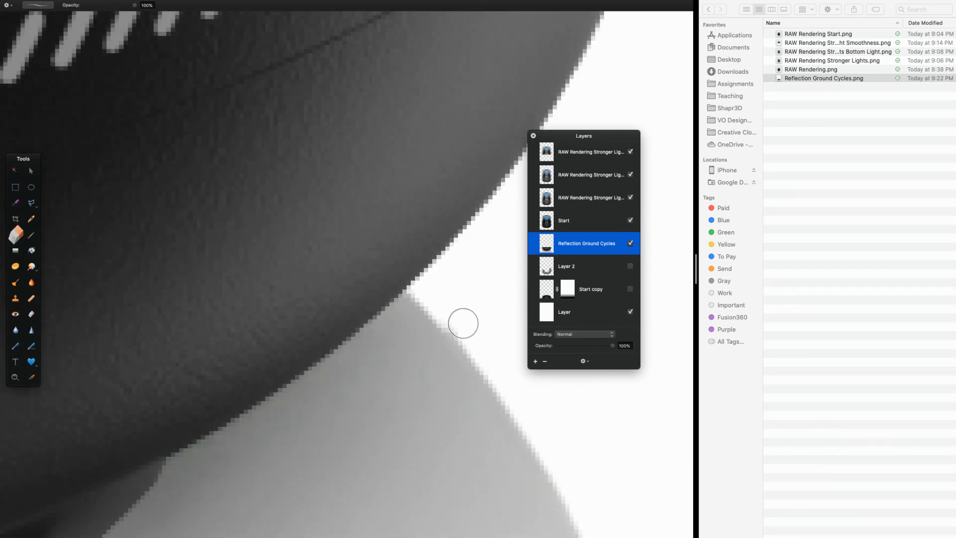
scroll(430, 269, down, 10)
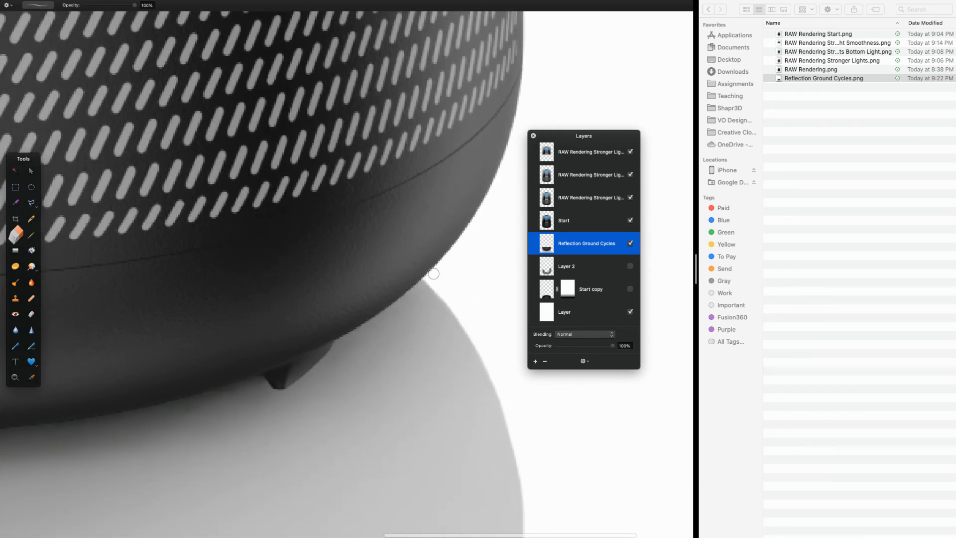
Step: Erase the leftover grey sliver beside the reflection at the speaker base's left edge
scroll(245, 388, up, 3)
scroll(245, 388, up, 10)
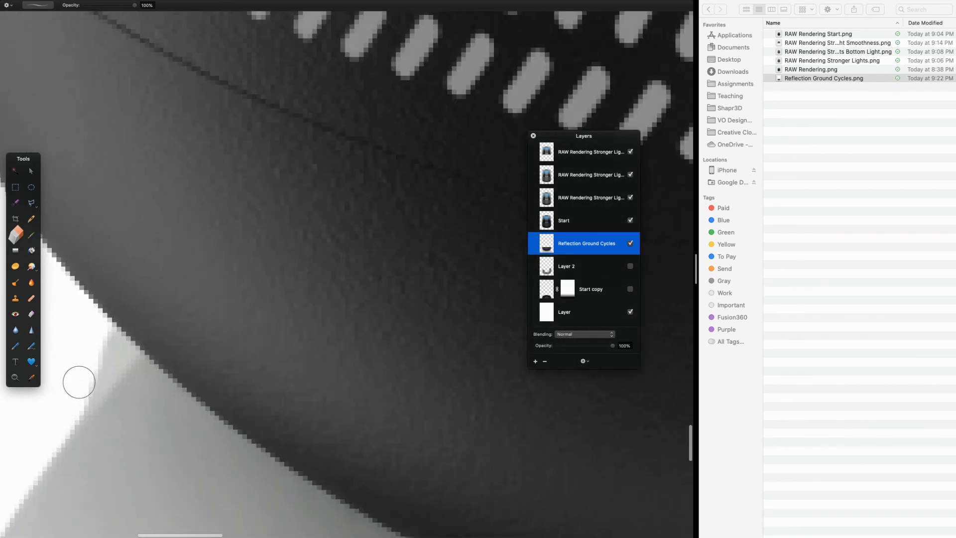
mouse_move(77, 390)
mouse_down()
mouse_move(115, 348)
mouse_move(128, 305)
mouse_up()
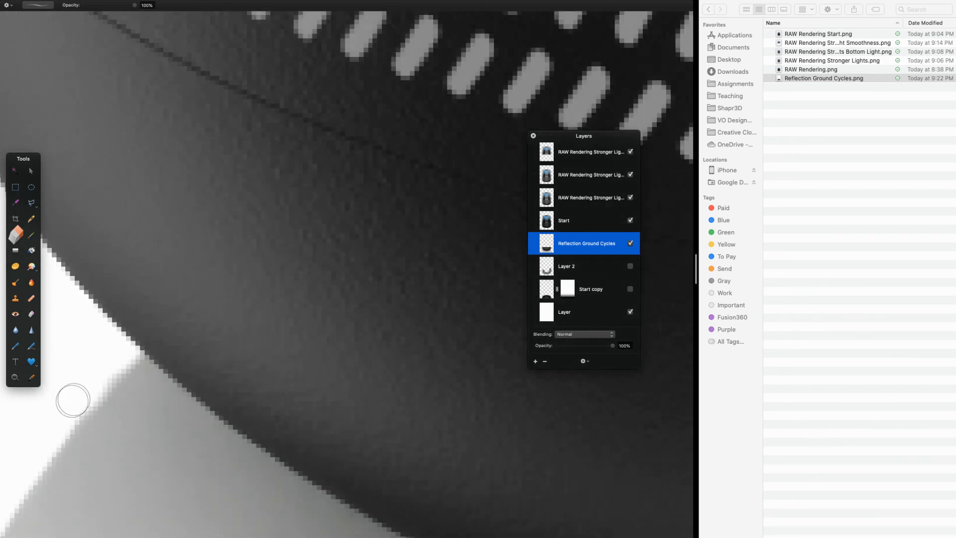
scroll(185, 264, down, 6)
scroll(185, 264, down, 8)
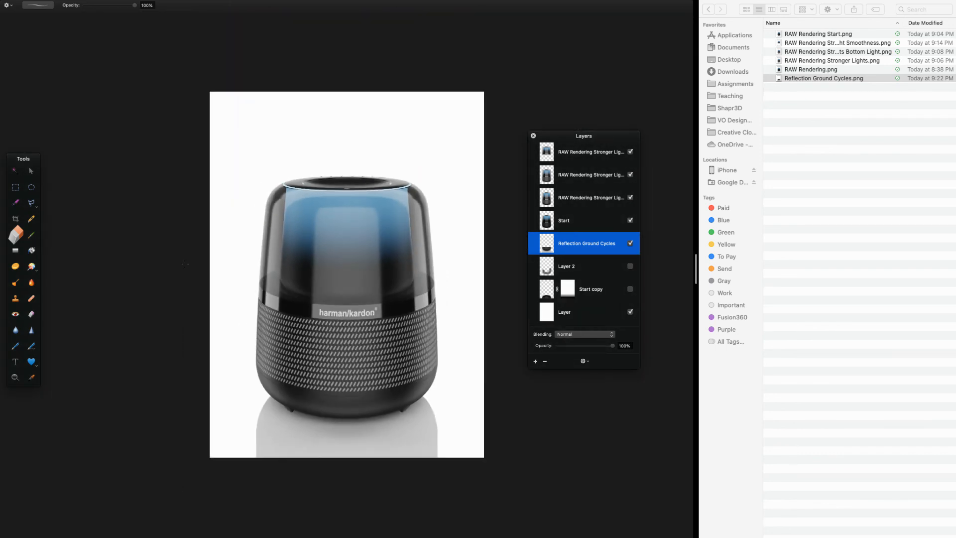
Step: Add a mask to the Reflection Ground Cycles layer and draw vertical gradients on it until the reflection fades out below the speaker
right_click(554, 246)
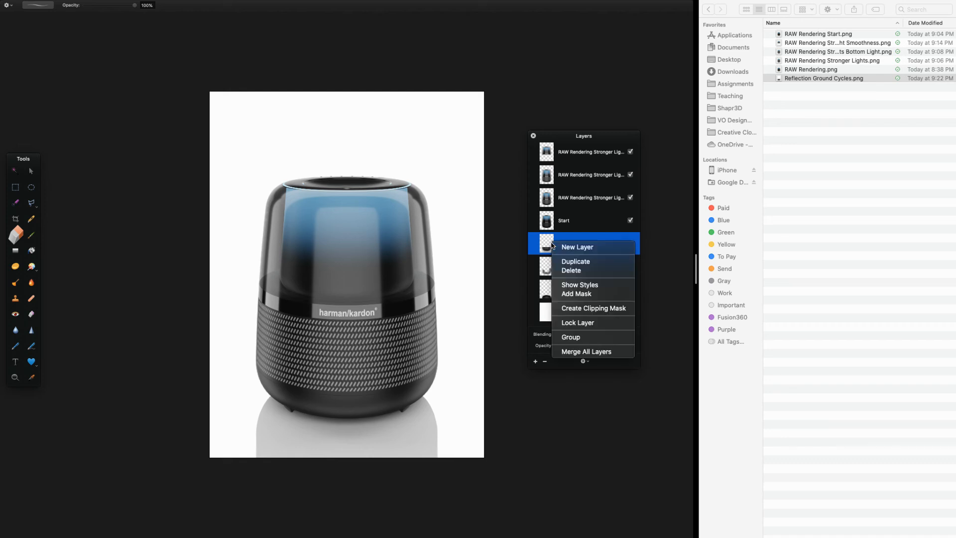
click(582, 295)
key(g)
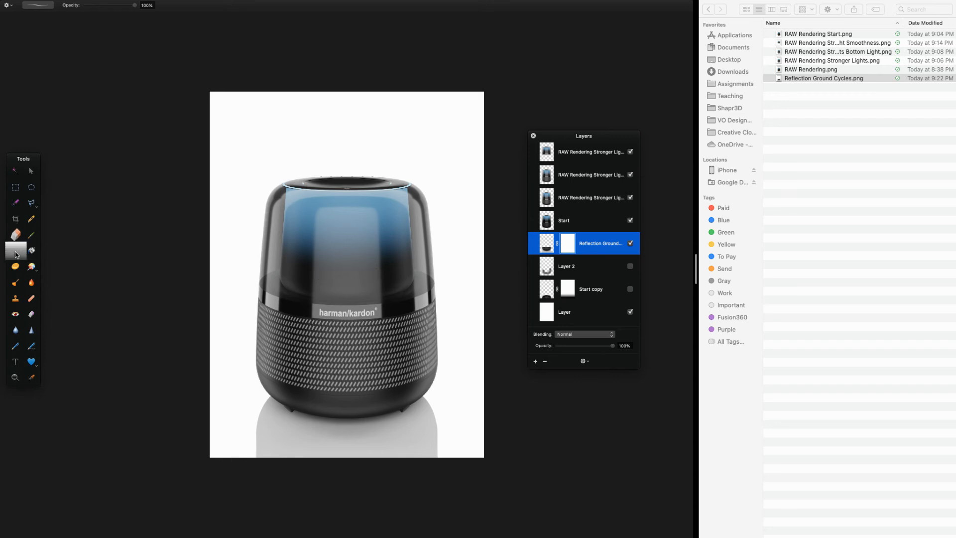
drag(350, 378, 350, 449)
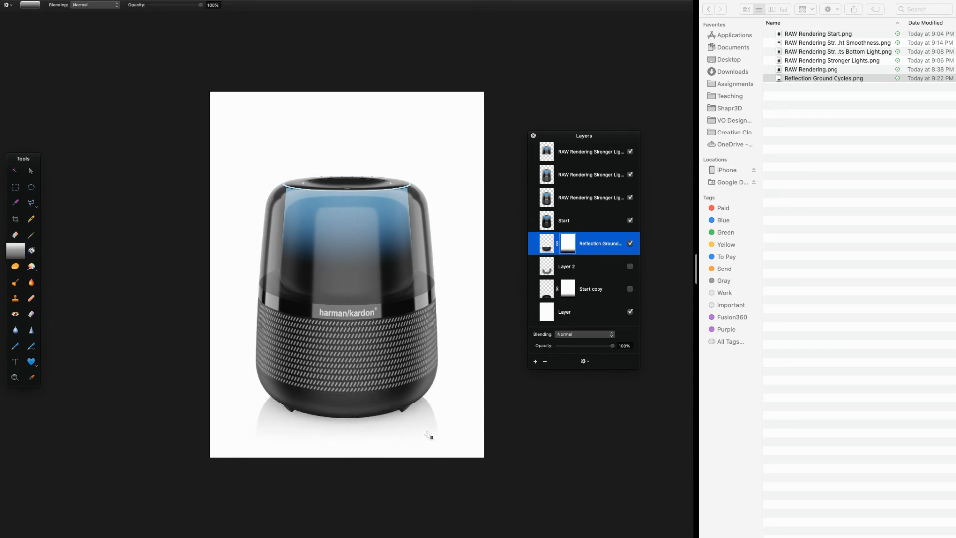
drag(348, 420, 348, 443)
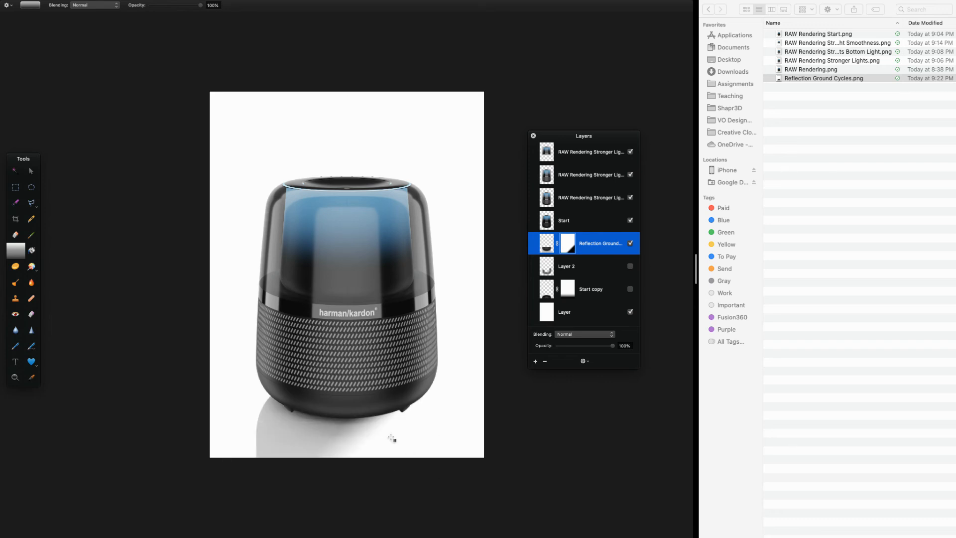
drag(357, 402, 354, 438)
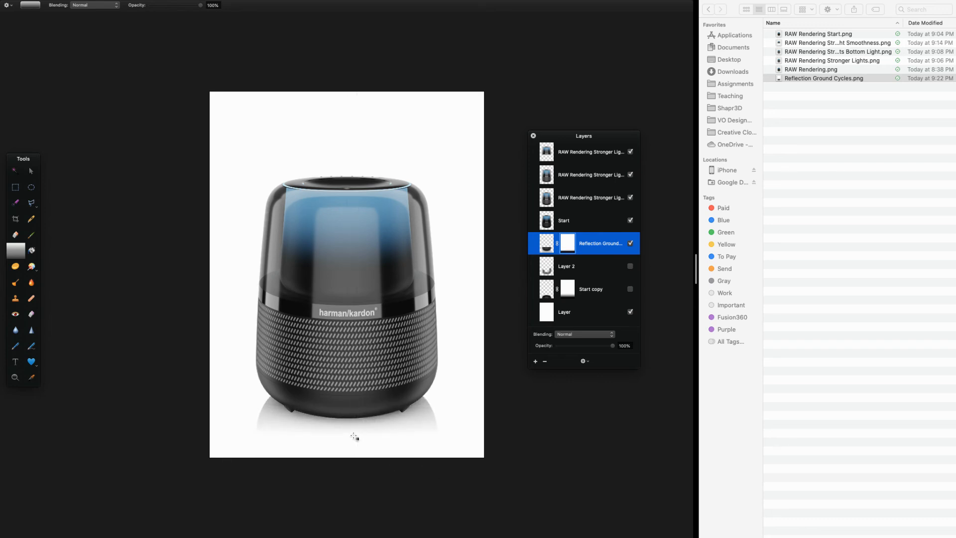
drag(356, 406, 351, 441)
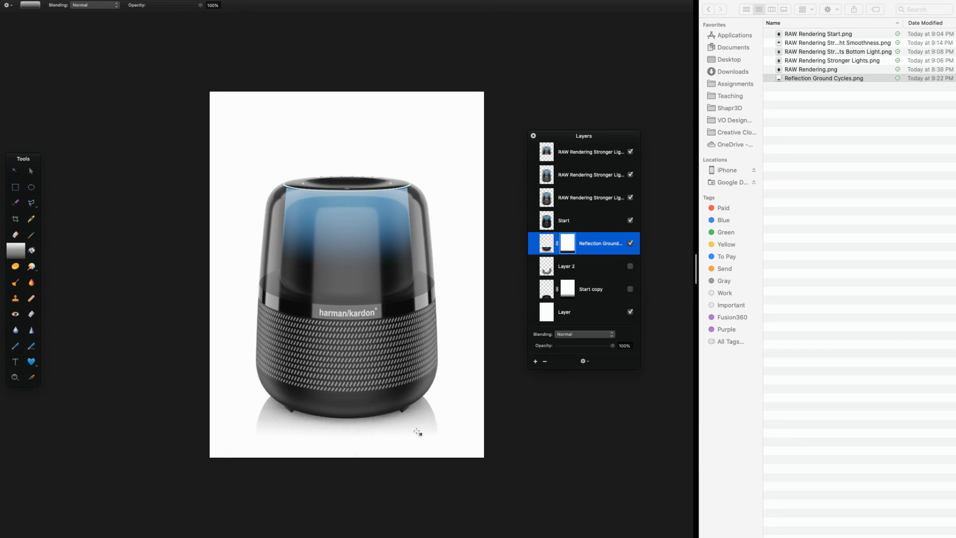
Step: Try moving all layers above the white background upward together to center the speaker on the canvas
click(598, 158)
shift+click(602, 291)
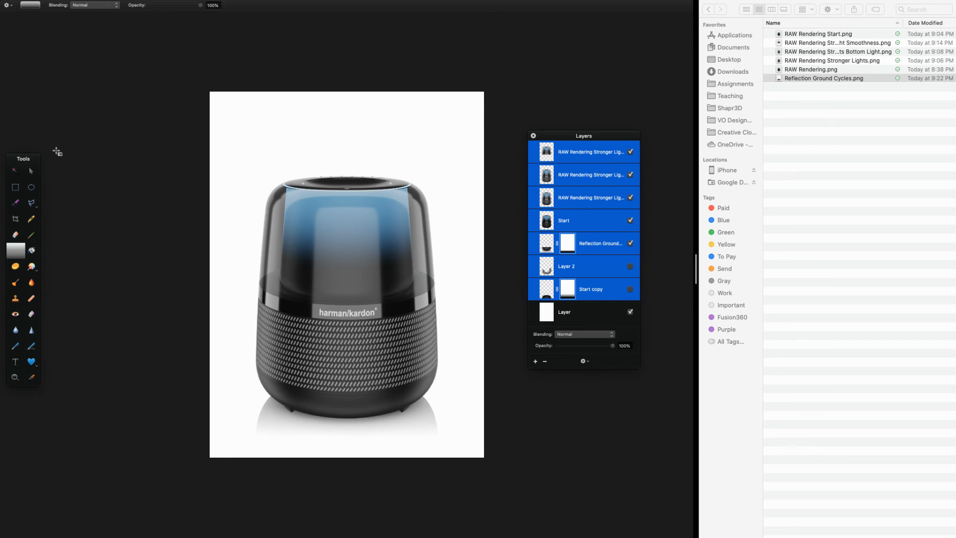
click(31, 171)
drag(301, 243, 302, 212)
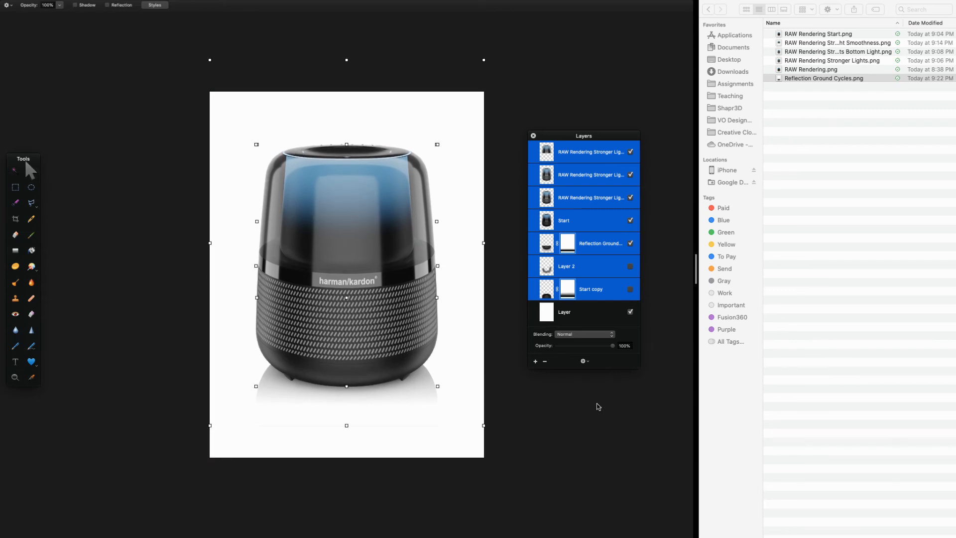
Step: Try a longer vertical gradient on the Reflection Ground Cycles mask, ending below the raised speaker's reflection
click(549, 320)
click(580, 249)
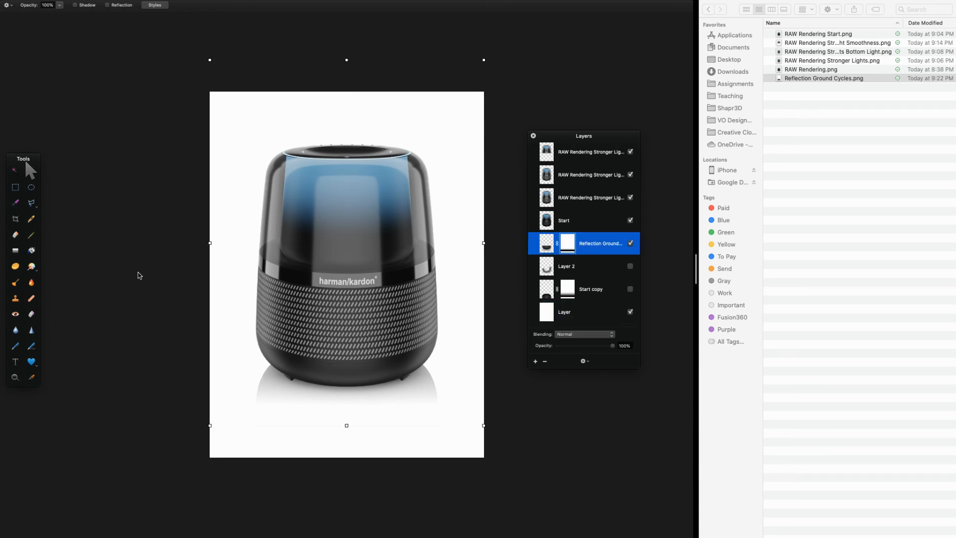
click(16, 250)
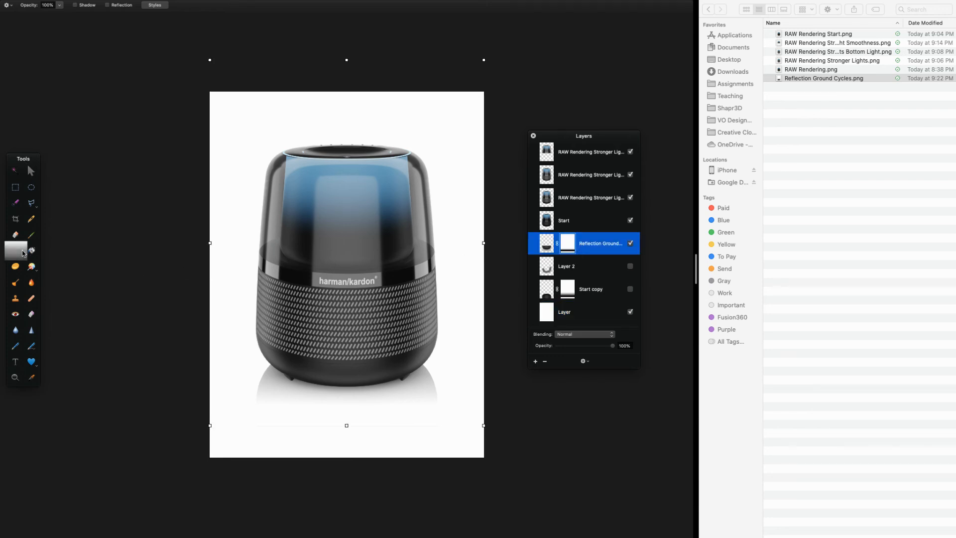
drag(339, 336, 354, 416)
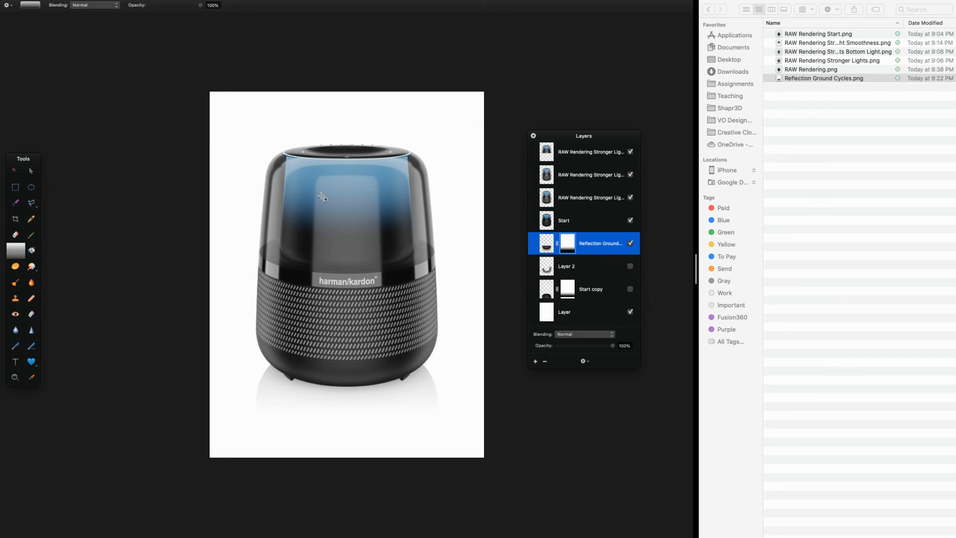
Step: Show Start copy in place of the Reflection Ground Cycles layer, and undo the upward layer move while keeping the earlier mask gradient
click(630, 289)
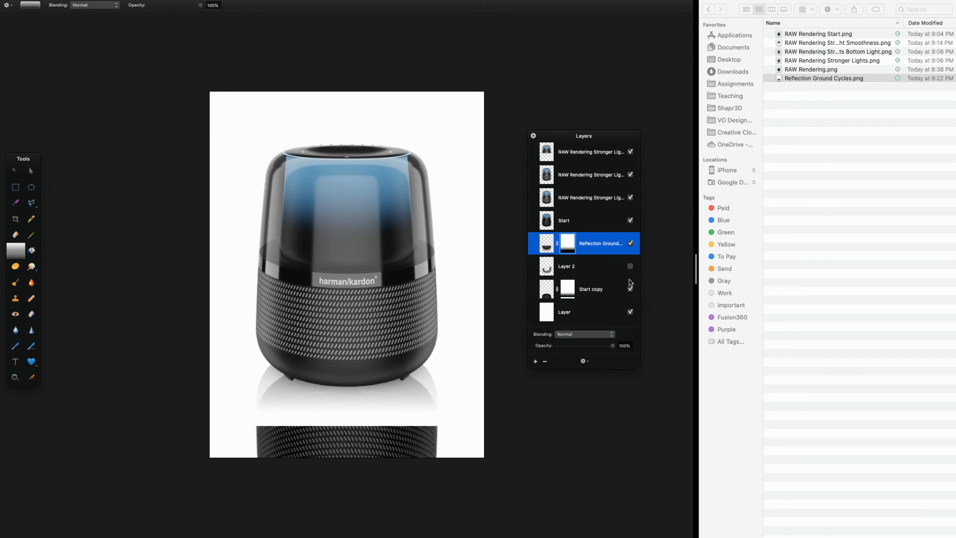
click(631, 244)
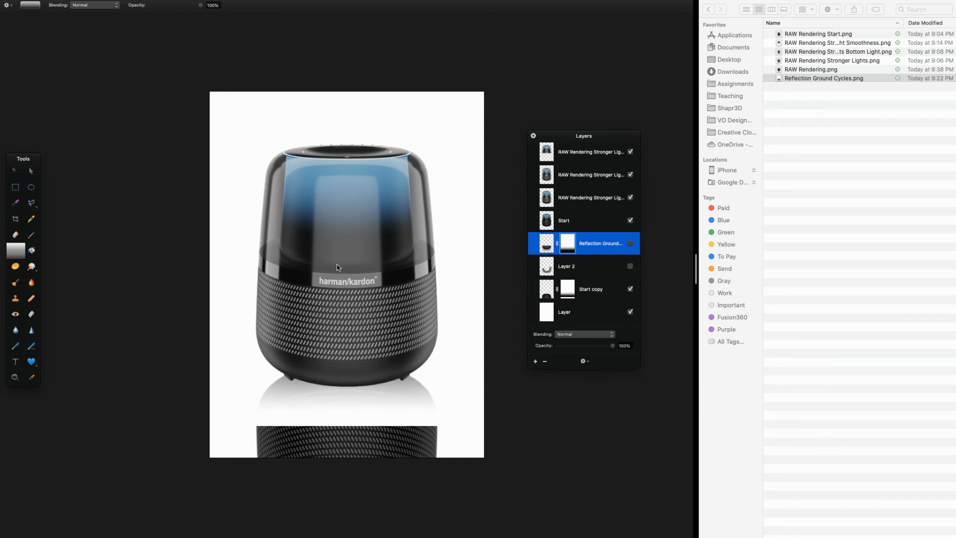
key(super+z)
key(super+shift+z)
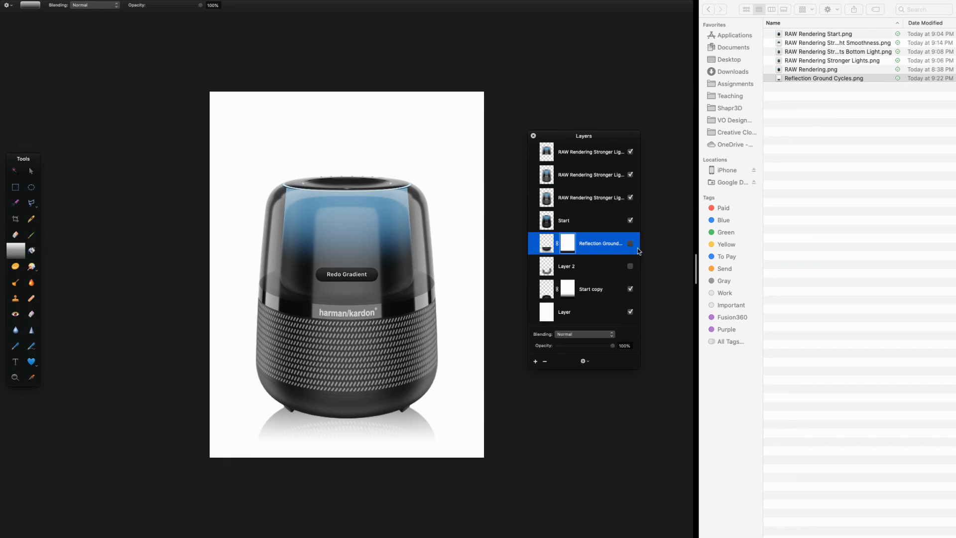
Step: Redo the upward move of all layers above the white background to center the speaker on the canvas
key(super+shift+z)
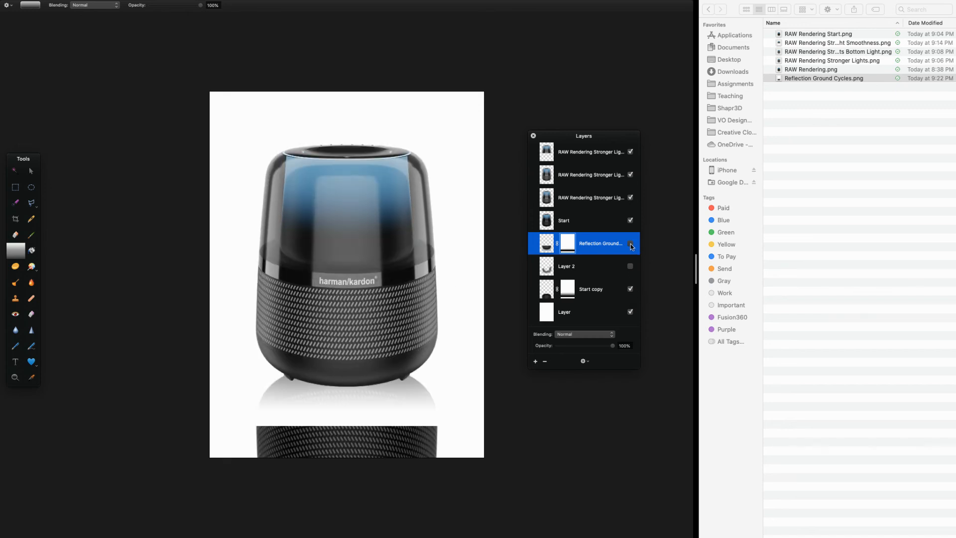
click(631, 243)
click(630, 243)
Step: Fade the Start copy mask with a vertical gradient ending below the speaker, and set that layer's opacity to 55%
click(562, 288)
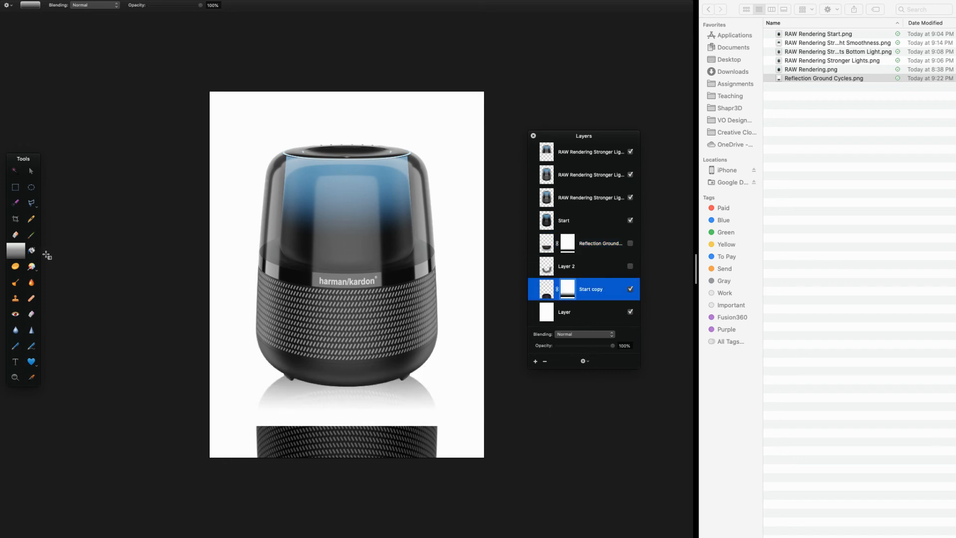
drag(349, 350, 348, 416)
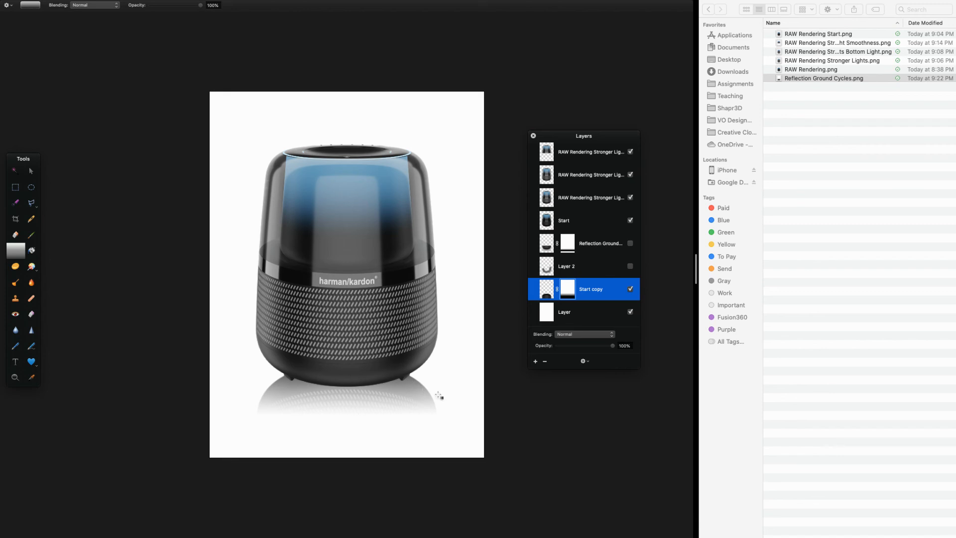
click(543, 293)
drag(612, 346, 587, 347)
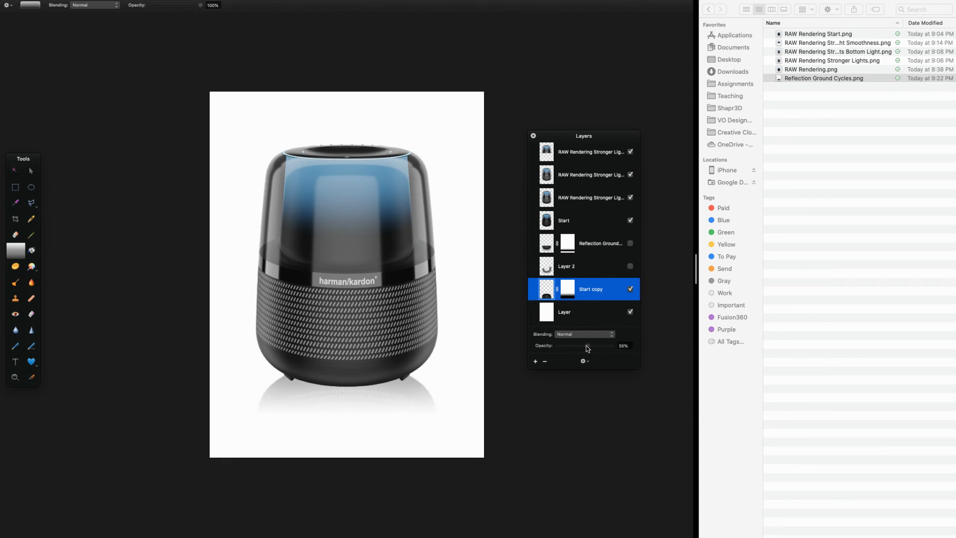
Step: Compare the Reflection Ground Cycles, Layer 2 and Start copy reflections, then inspect Reflection Ground Cycles alone up close beneath the speaker
click(631, 244)
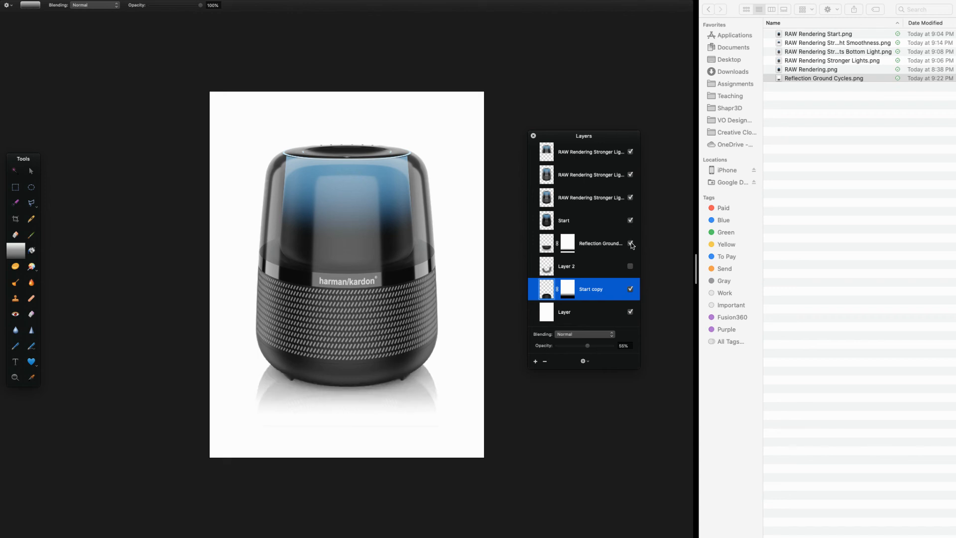
click(547, 245)
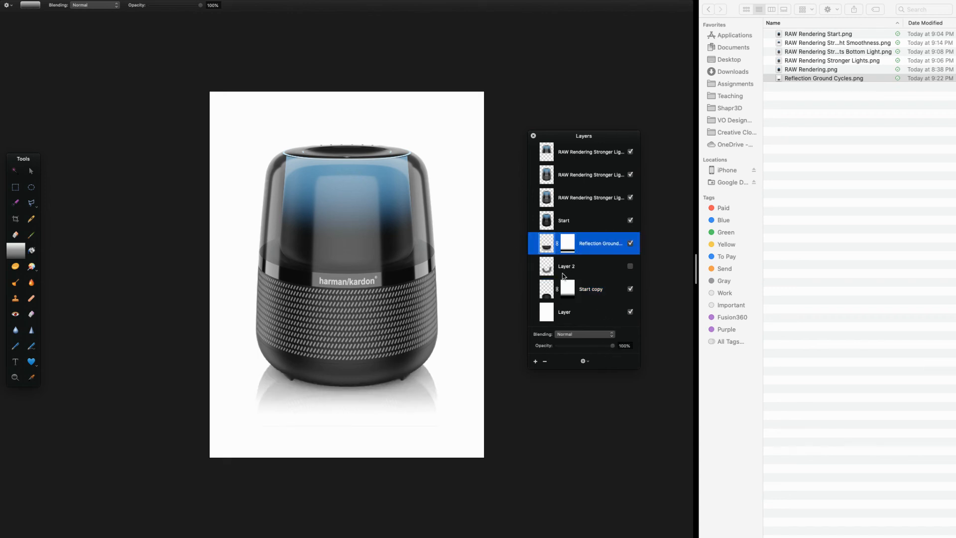
click(630, 290)
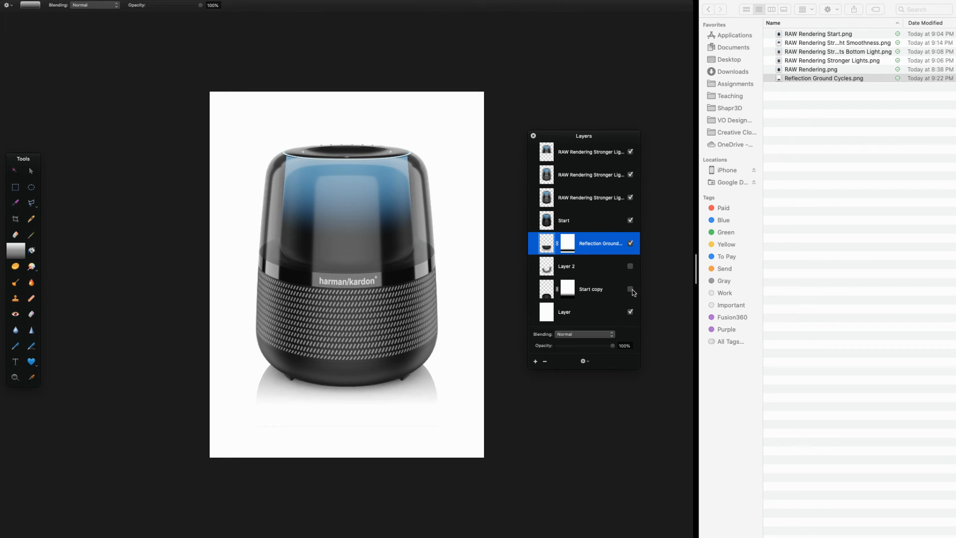
click(631, 289)
click(631, 244)
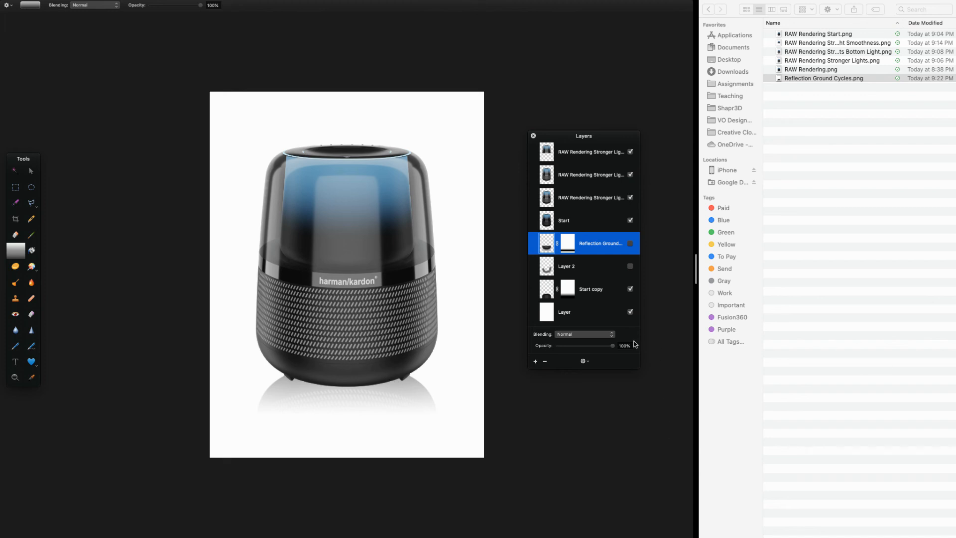
click(630, 266)
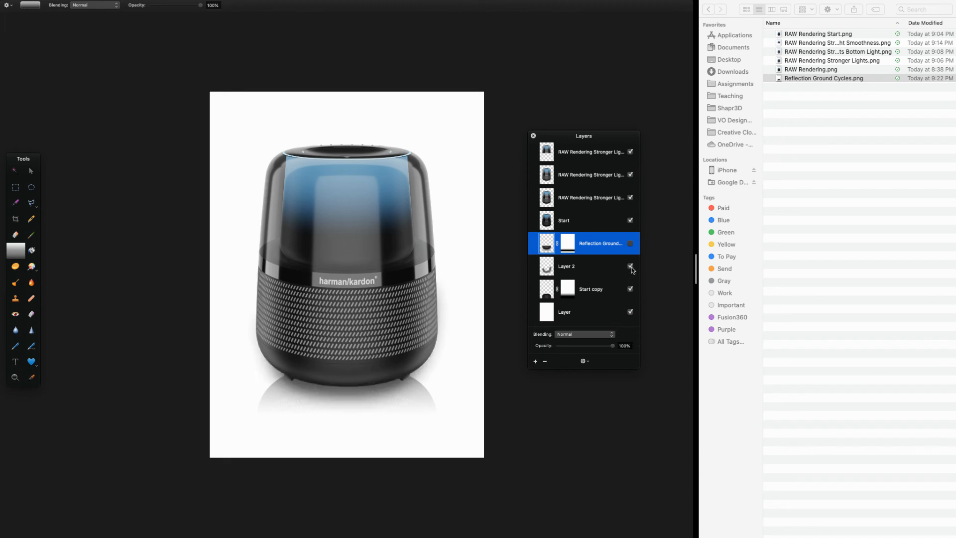
click(630, 266)
click(630, 289)
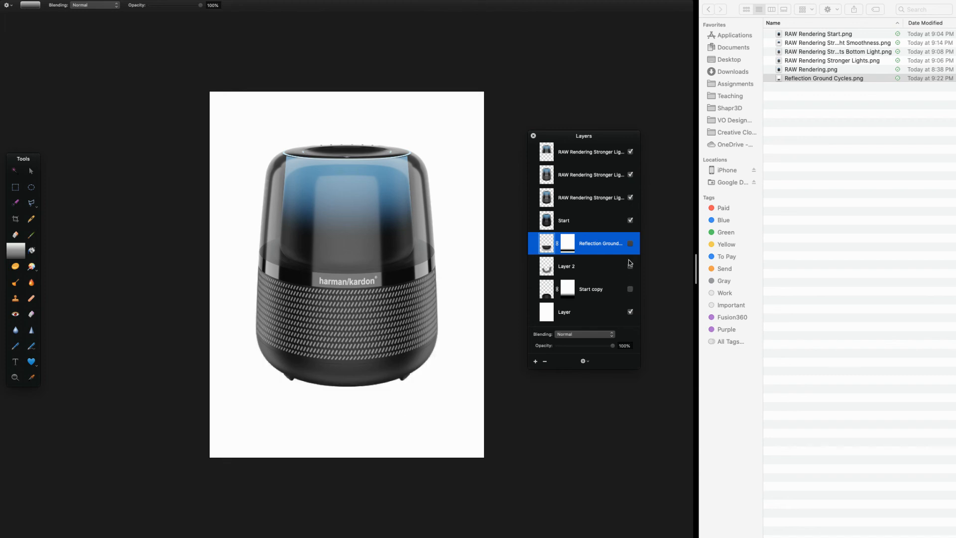
click(630, 244)
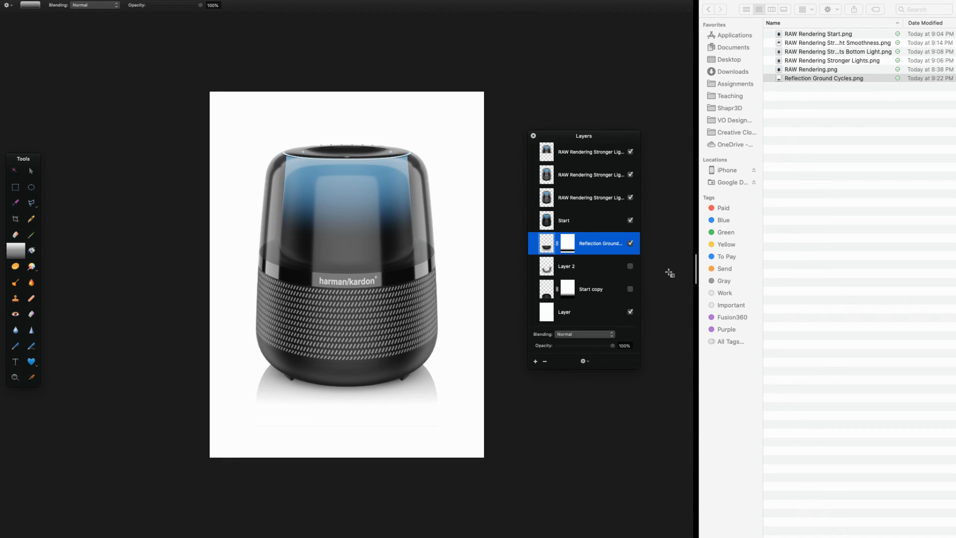
alt+scroll(355, 443, up, 5)
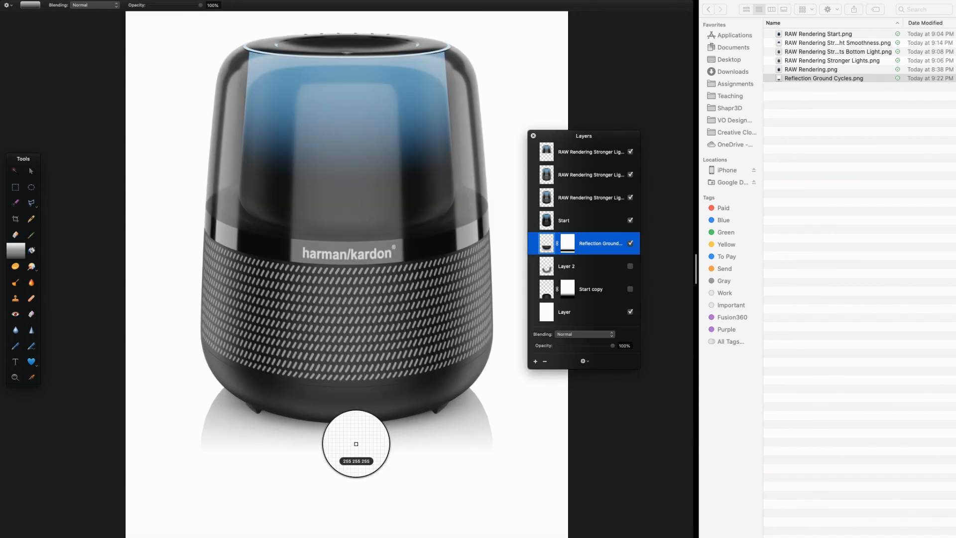
alt+scroll(362, 445, up, 2)
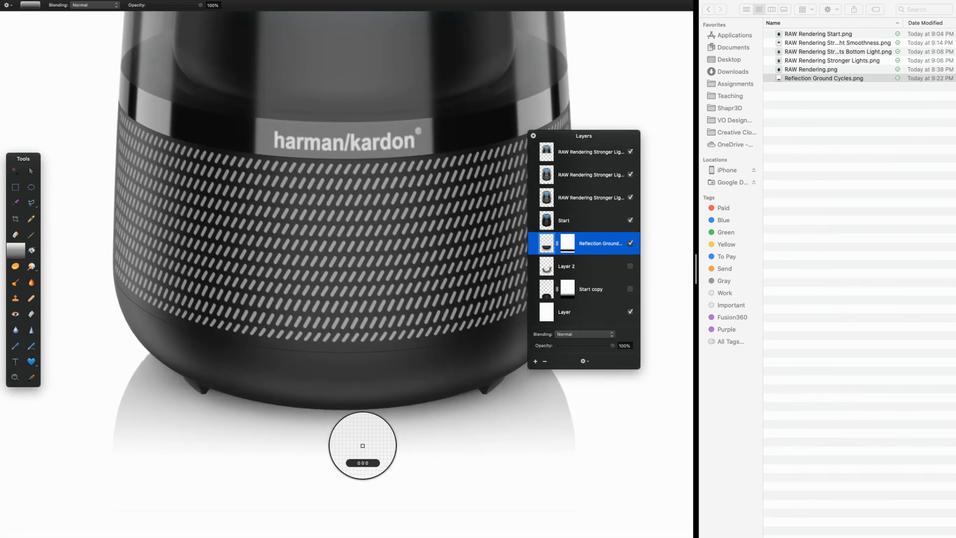
alt+scroll(363, 449, down, 6)
Step: Switch to Blender and save a copy of the full speaker render as Reflection Ground Cycles 2.png in the Renderings folder
key(super+Tab)
key(super+Tab)
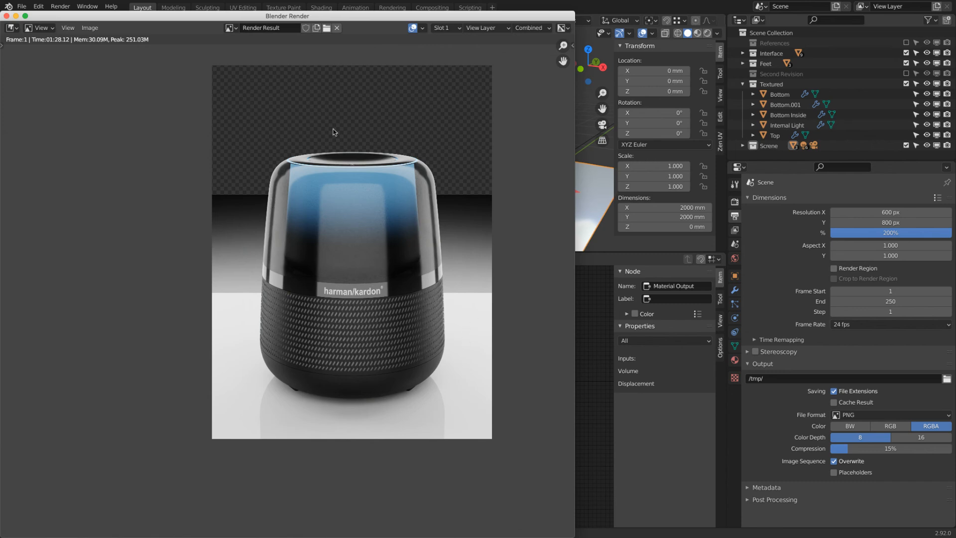
click(89, 28)
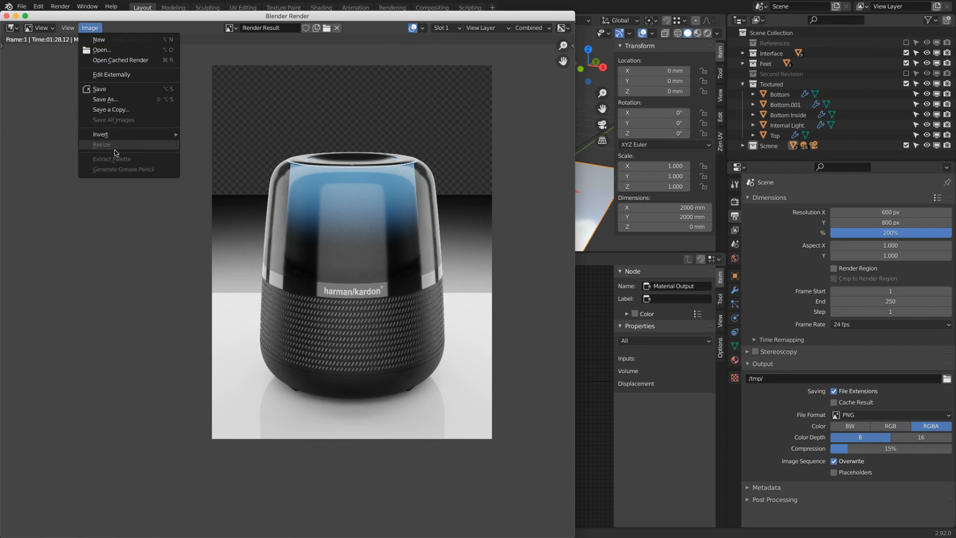
click(121, 110)
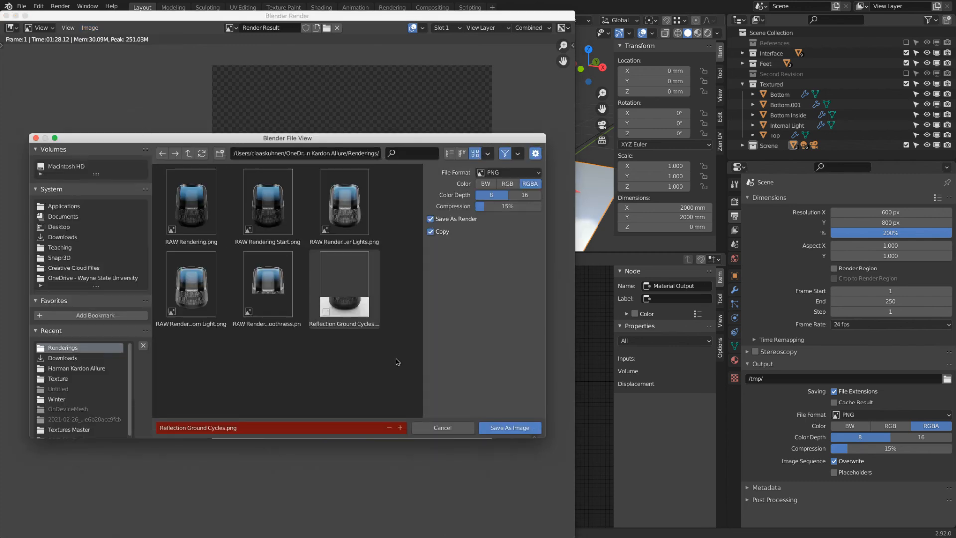
click(277, 426)
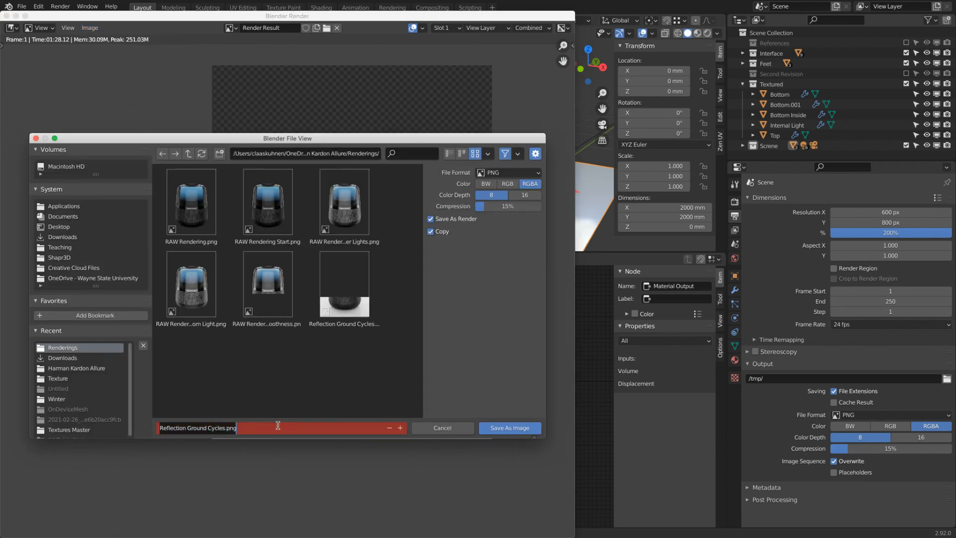
key(Home)
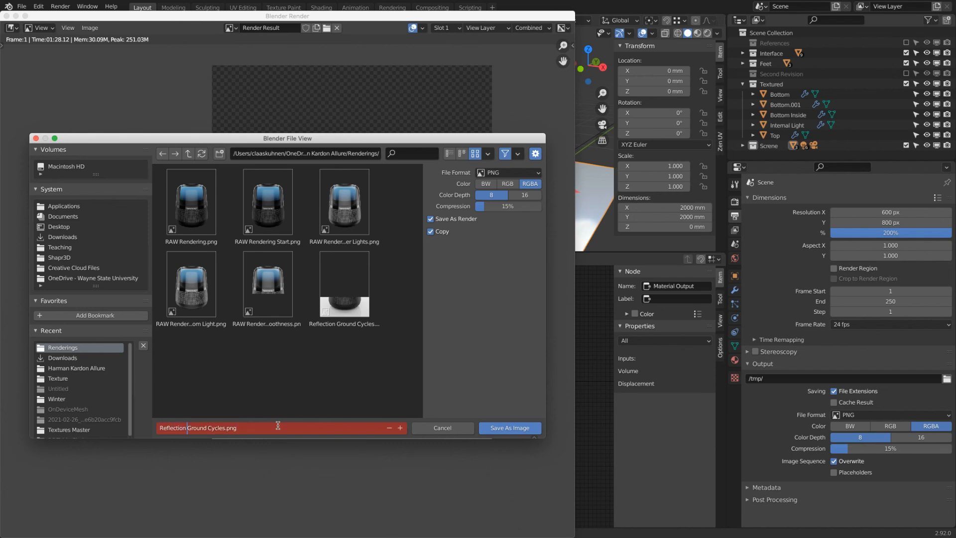
text(2)
key(Return)
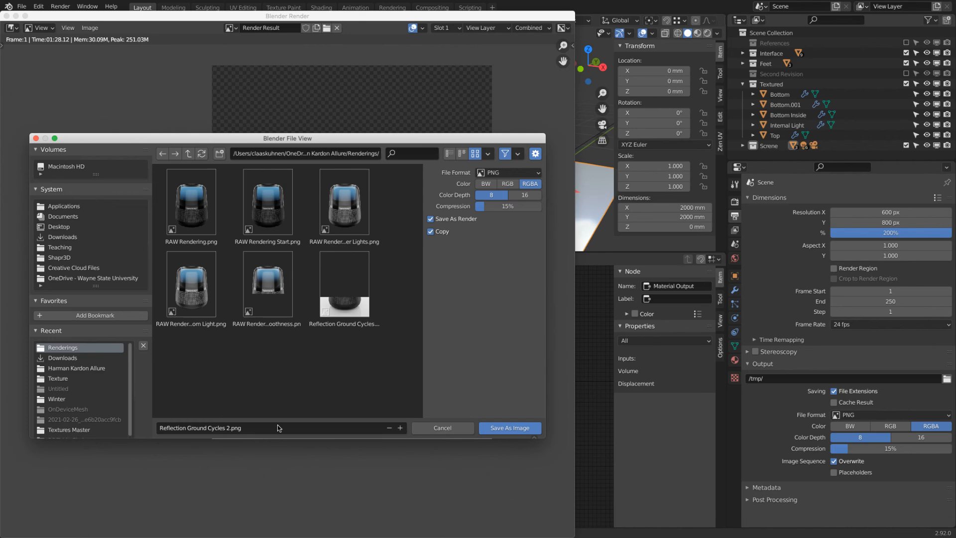
Step: Switch back to Pixelmator, add Reflection Ground Cycles 2.png as a layer, and align it with the canvas edges
key(super+Tab)
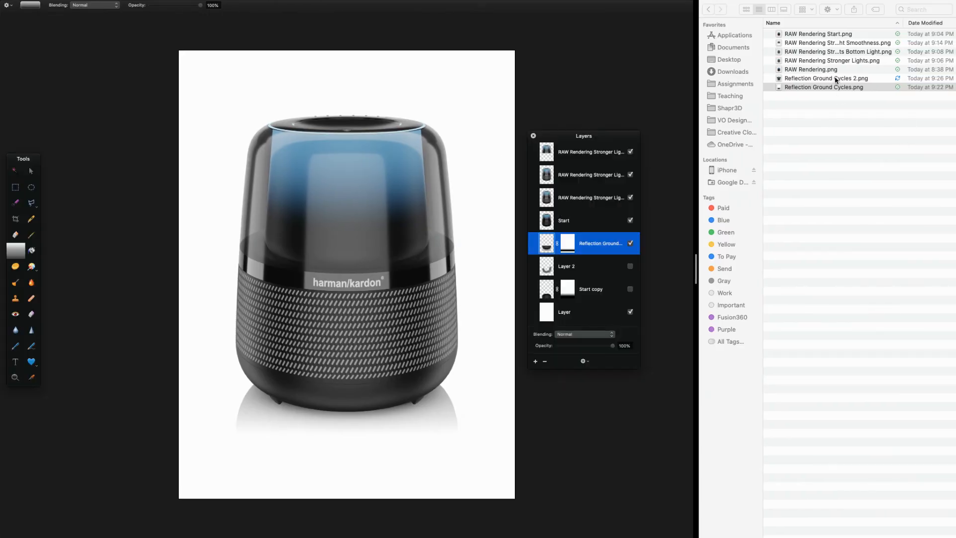
drag(836, 80, 309, 182)
click(31, 173)
drag(229, 175, 183, 231)
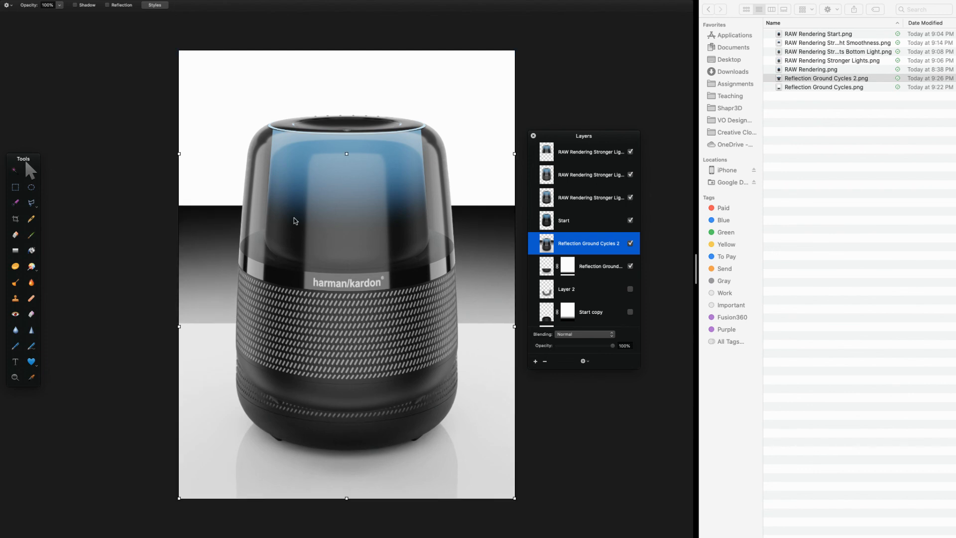
scroll(548, 322, down, 1)
click(550, 299)
shift+click(550, 252)
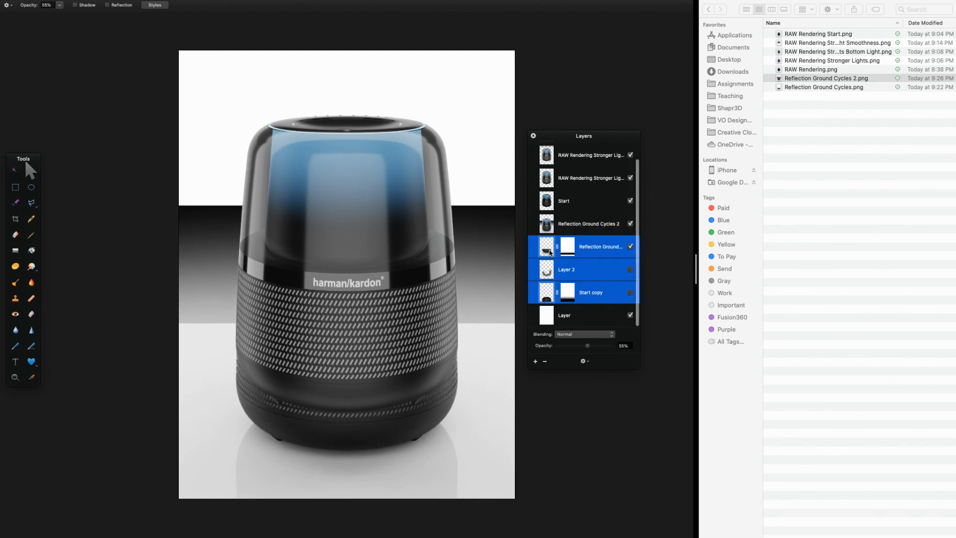
scroll(551, 239, up, 1)
super+click(547, 198)
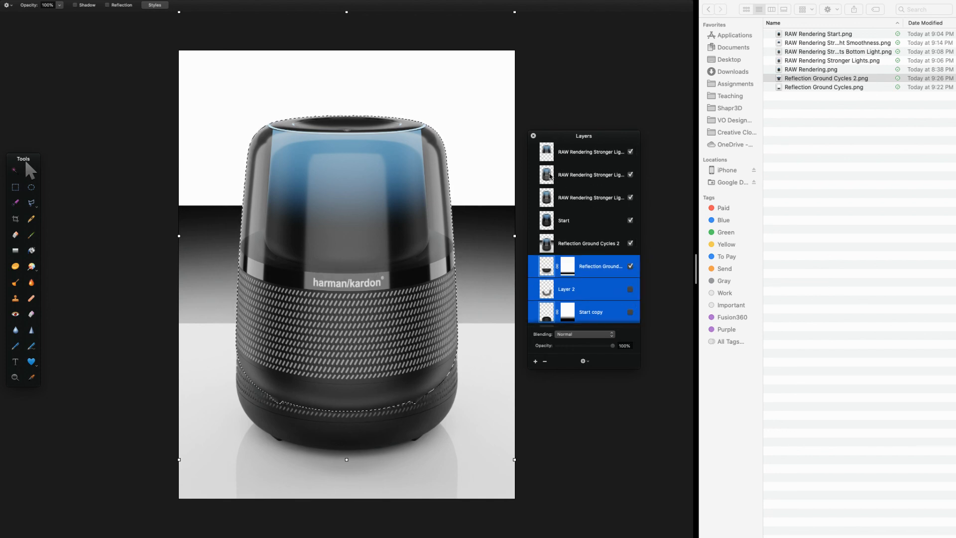
right_click(543, 148)
click(532, 166)
Step: Place Reflection Ground Cycles 2 on top of the layer stack and move the other speaker layers down to match it
drag(548, 243, 566, 156)
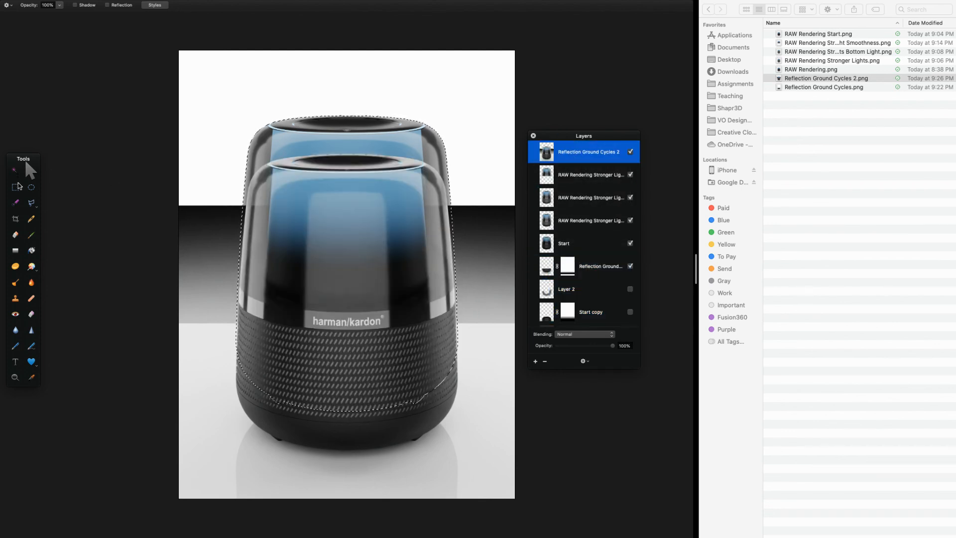
key(super+d)
click(572, 176)
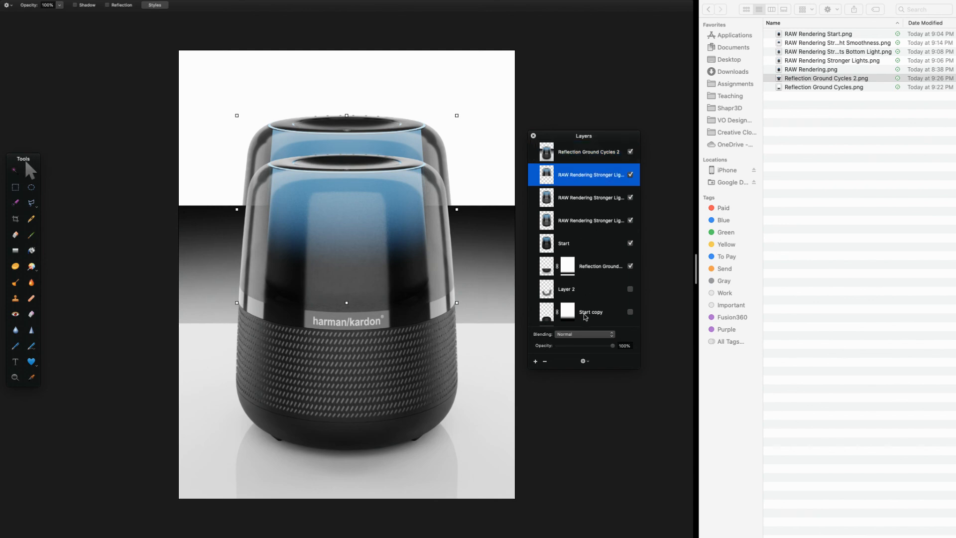
scroll(584, 309, down, 1)
shift+click(550, 294)
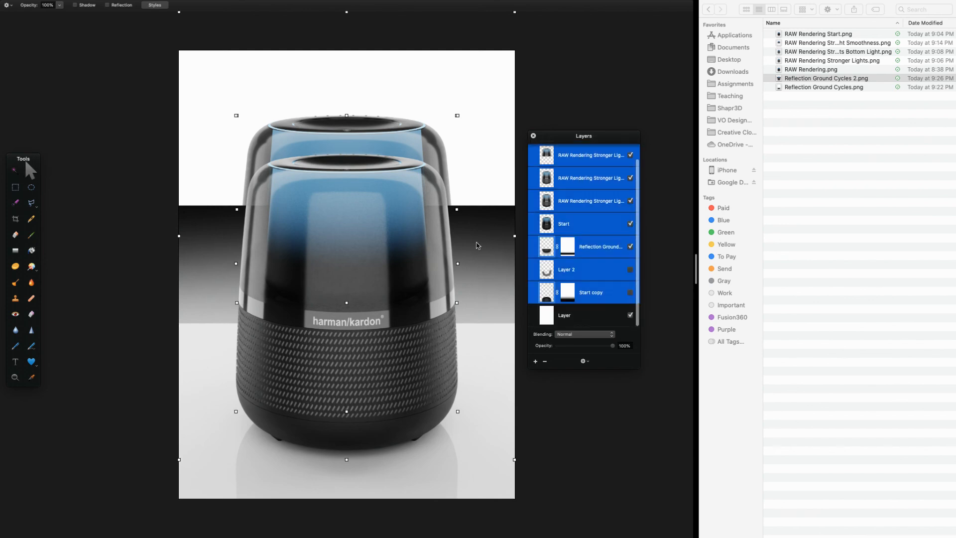
drag(435, 146, 433, 184)
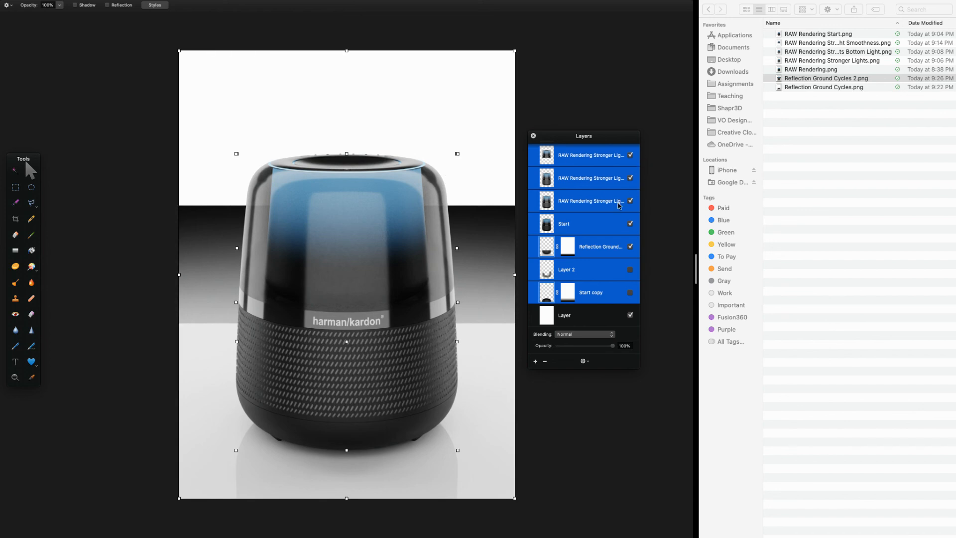
scroll(617, 206, up, 1)
click(630, 152)
click(630, 152)
Step: Hide the three Stronger Lights layers, Start and Reflection Ground Cycles, leaving Reflection Ground Cycles 2 over the white background
click(14, 185)
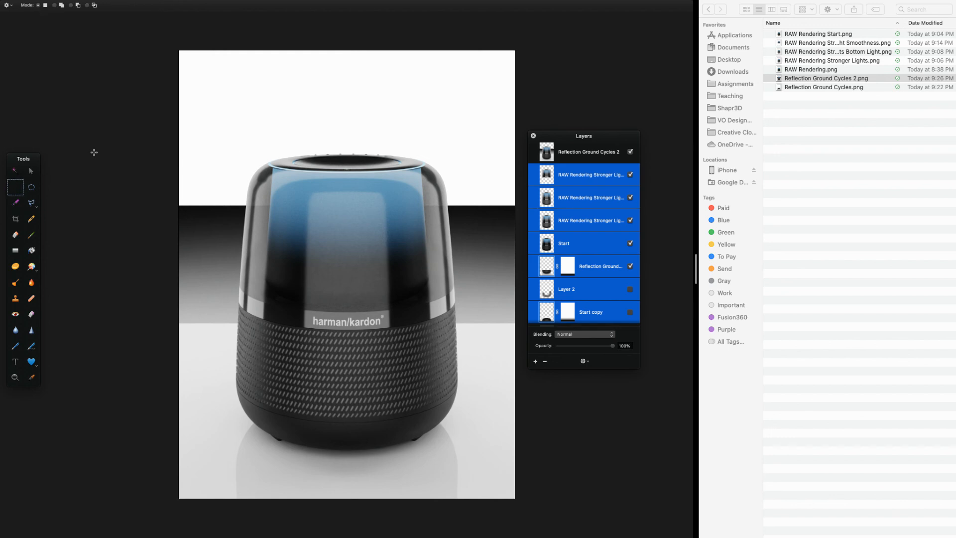
click(630, 175)
click(631, 197)
click(630, 221)
click(630, 243)
click(630, 266)
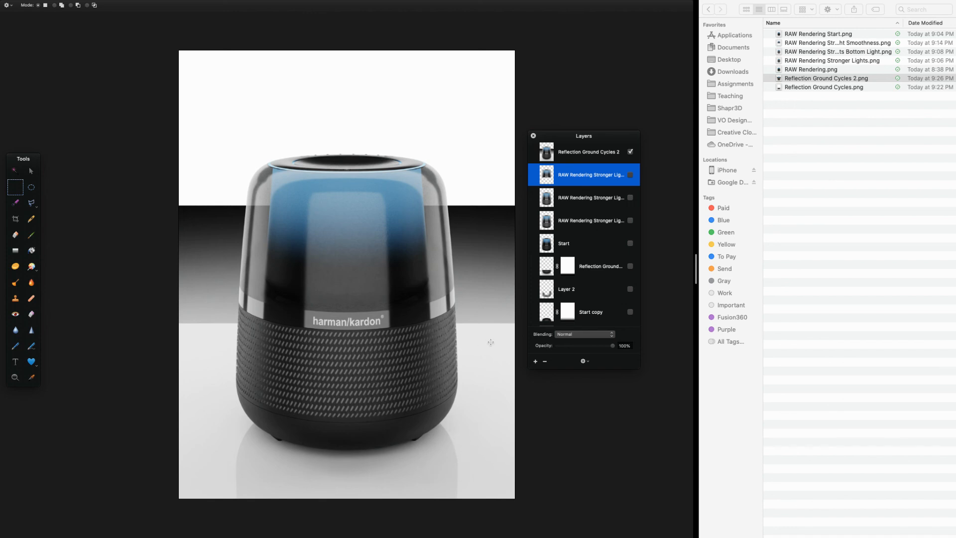
Step: Try clearing the background above and to the right of the speaker on Reflection Ground Cycles 2 using a Quick Selection
click(19, 203)
click(581, 152)
click(485, 153)
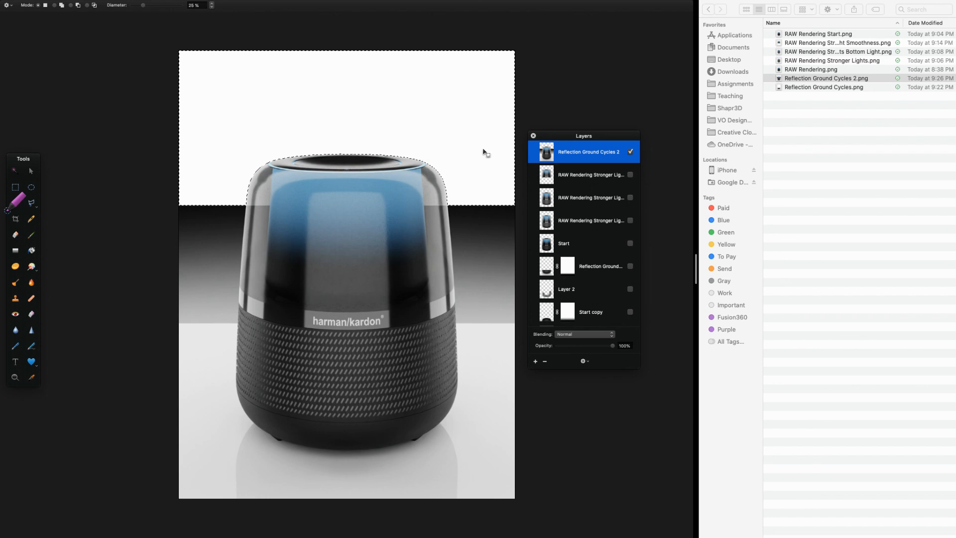
mouse_move(482, 256)
mouse_down()
mouse_move(470, 430)
mouse_move(493, 438)
mouse_up()
key(Delete)
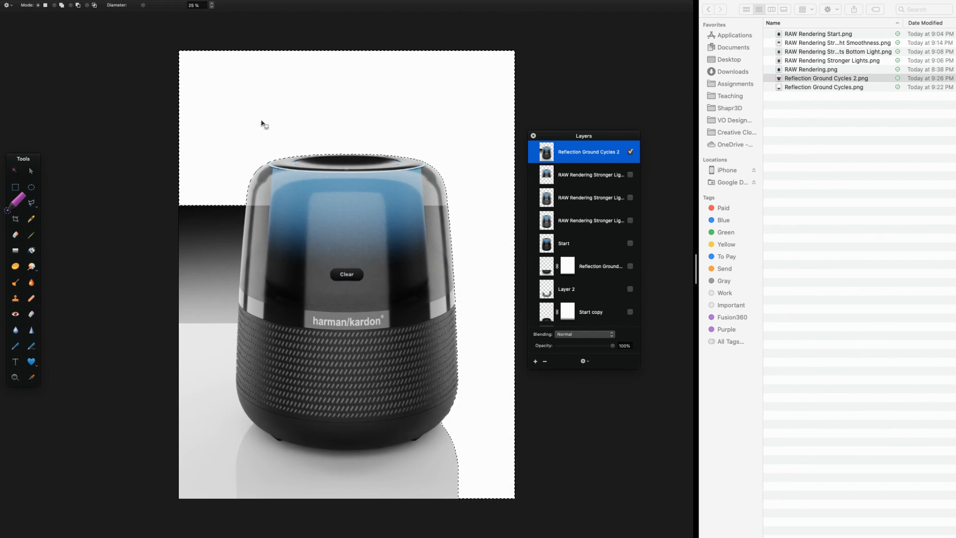
Step: Undo the background clearing on Reflection Ground Cycles 2 and drop the selection
click(15, 187)
click(110, 127)
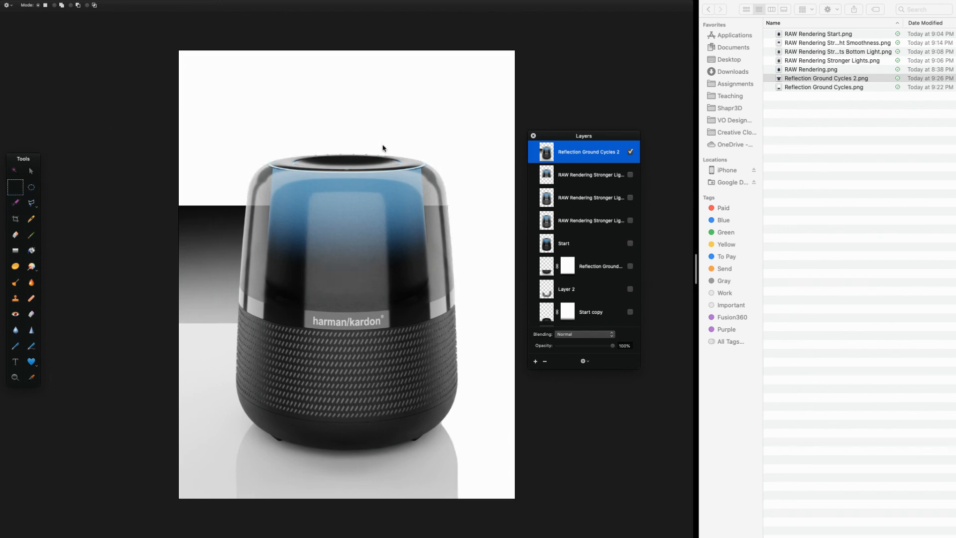
key(super+z)
key(super+z)
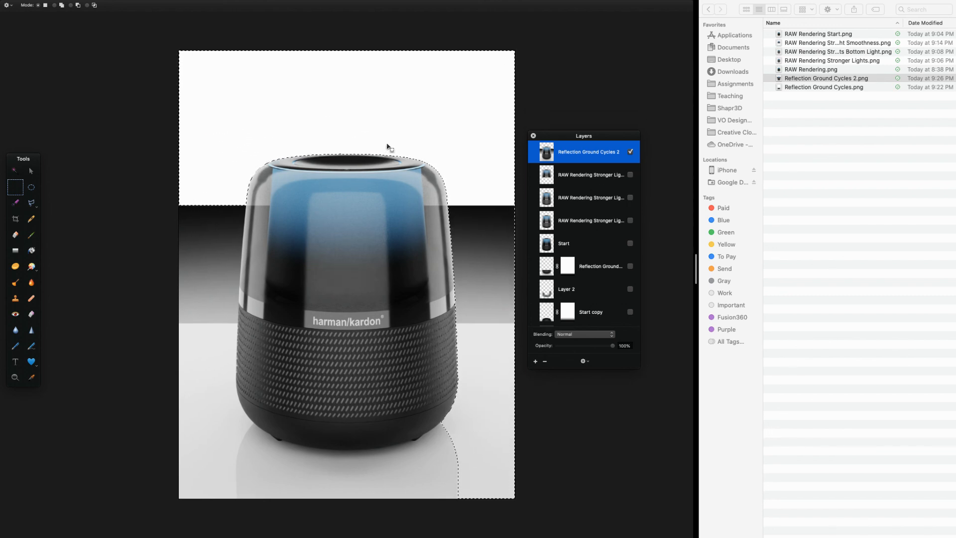
key(super+d)
Step: Load the Start layer's outline as a selection and use it to mask Reflection Ground Cycles 2, keeping Start hidden
click(630, 243)
click(631, 152)
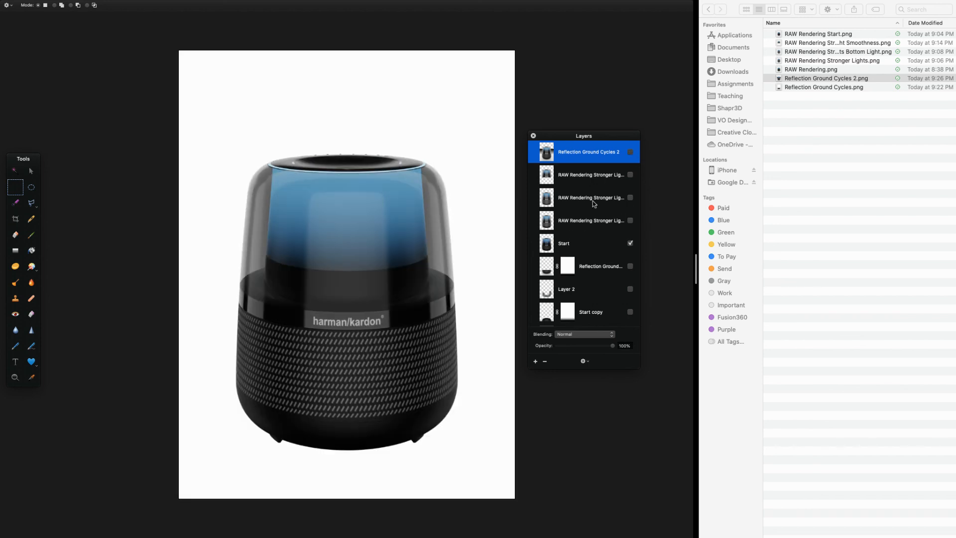
super+click(547, 244)
click(631, 244)
click(630, 152)
right_click(549, 151)
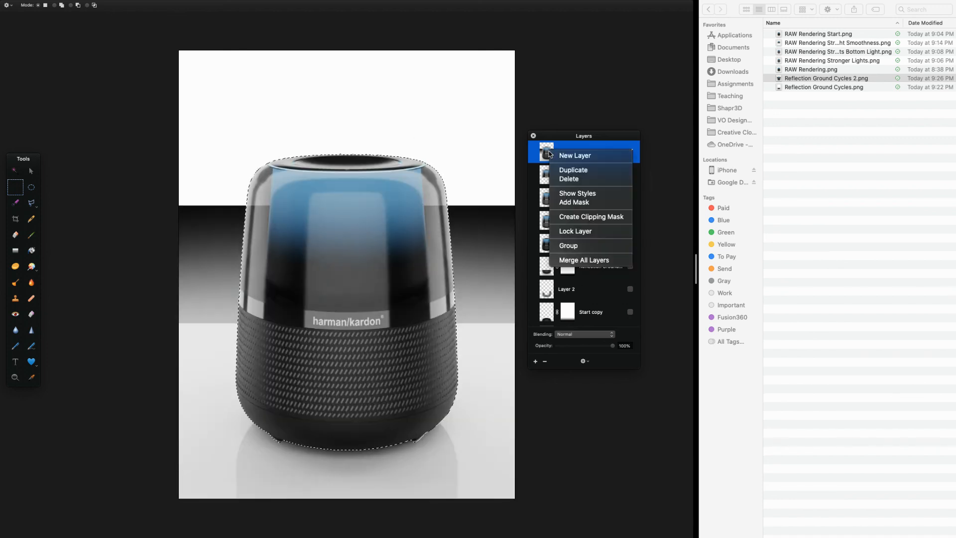
click(570, 204)
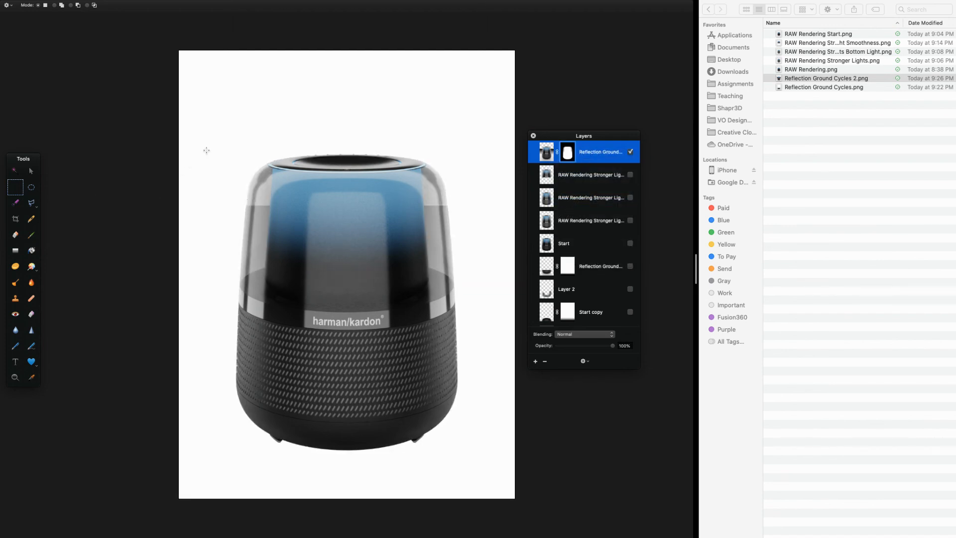
Step: Show Layer 2, Start copy and the upper two RAW Rendering Stronger Lights layers beneath the masked render
click(630, 289)
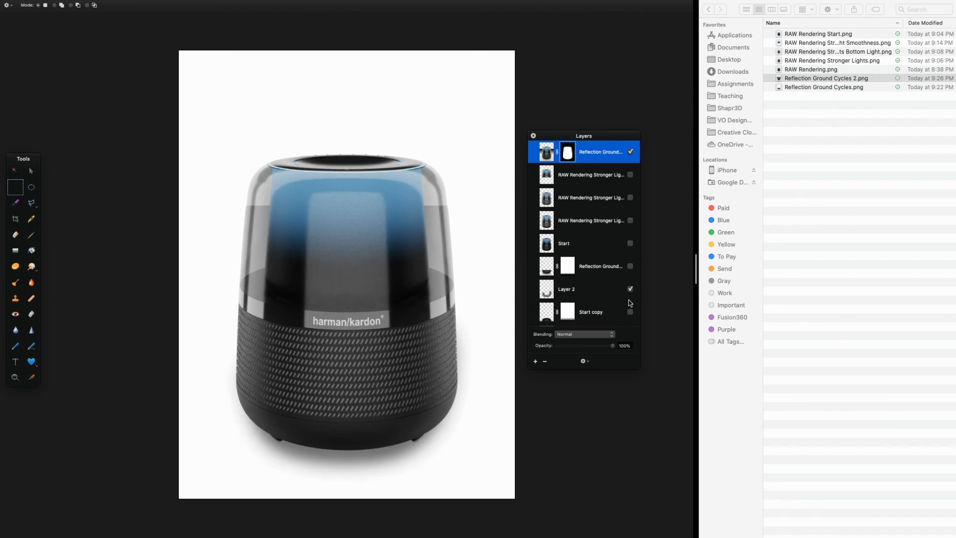
click(631, 312)
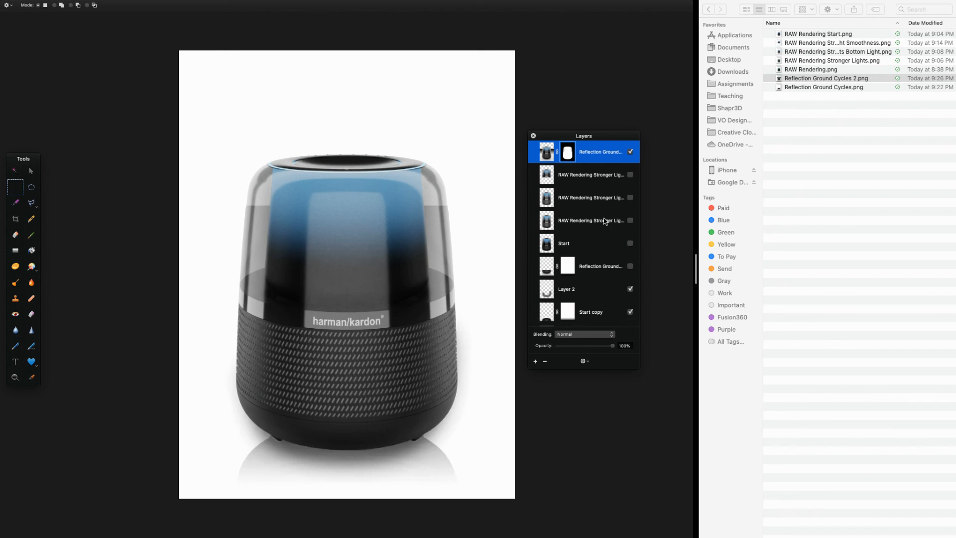
click(631, 175)
click(631, 197)
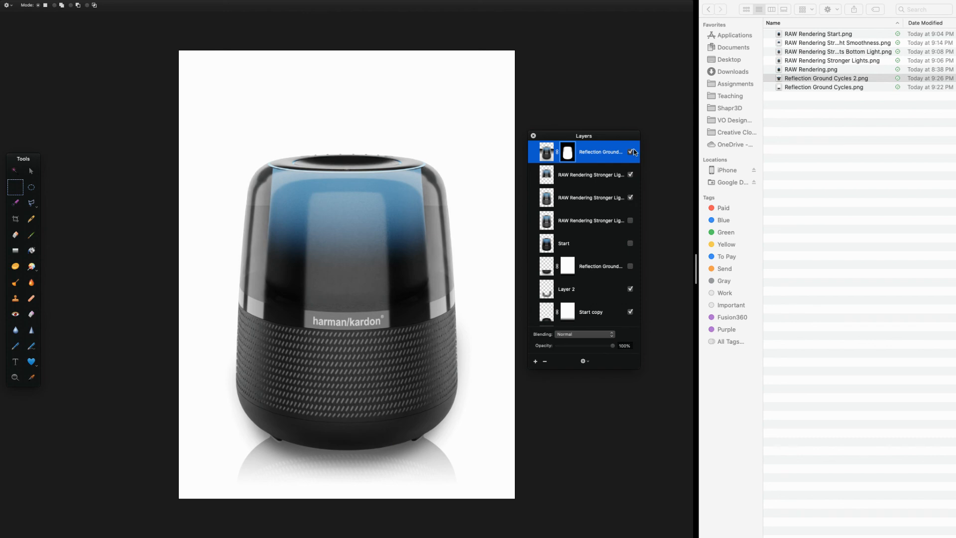
Step: Compare the composite with and without the masked Reflection Ground Cycles 2 layer by toggling its visibility, leaving it shown
click(631, 152)
click(630, 153)
click(630, 152)
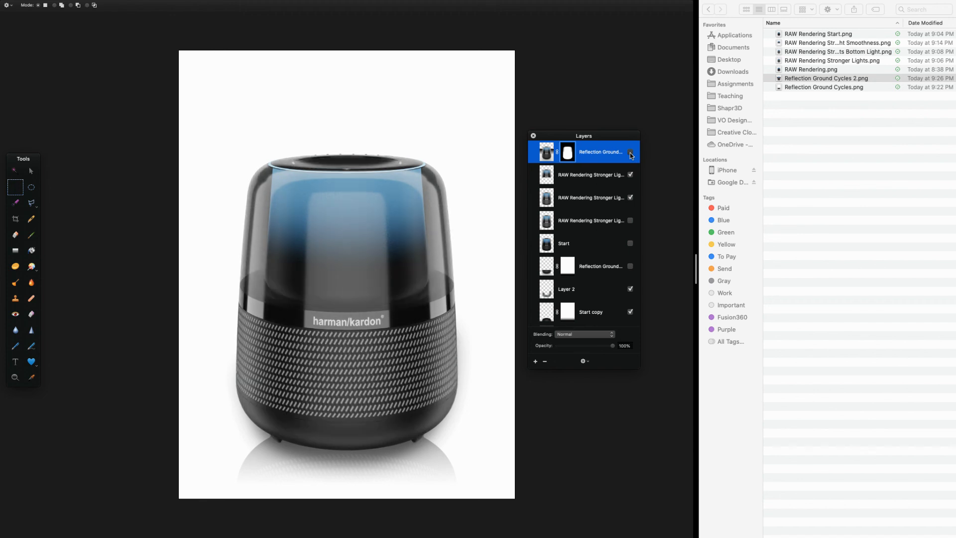
click(631, 153)
click(631, 153)
click(631, 153)
click(630, 152)
click(631, 153)
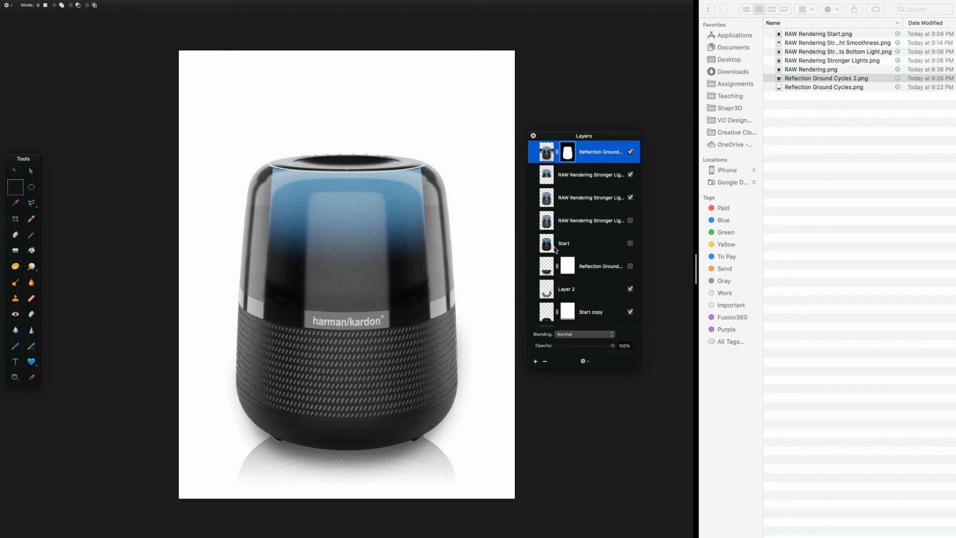
click(631, 152)
click(631, 152)
click(631, 151)
click(631, 151)
click(631, 152)
click(631, 152)
click(631, 152)
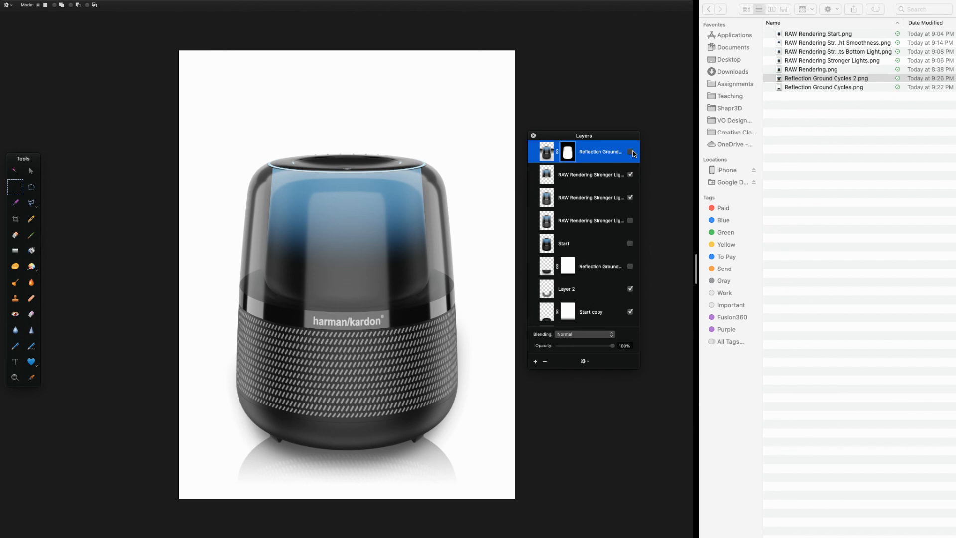
click(631, 152)
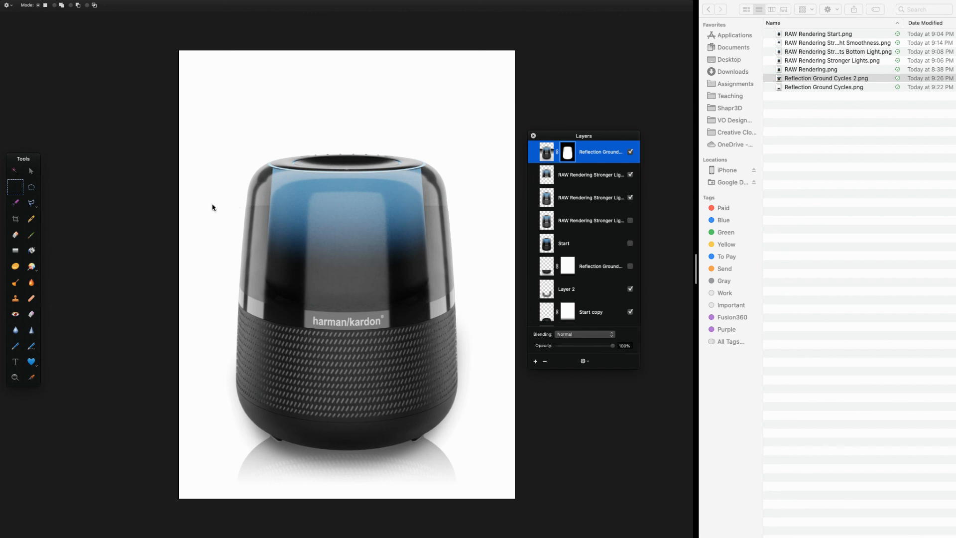
Step: Switch to Blender, select the ground plane and close the render result window
key(super+Tab)
key(super+Tab)
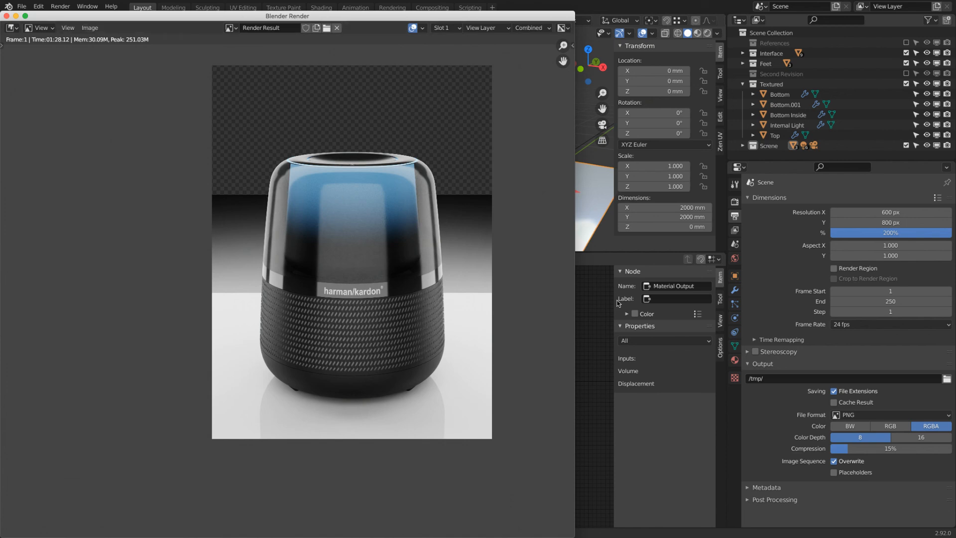
click(593, 196)
scroll(595, 194, down, 8)
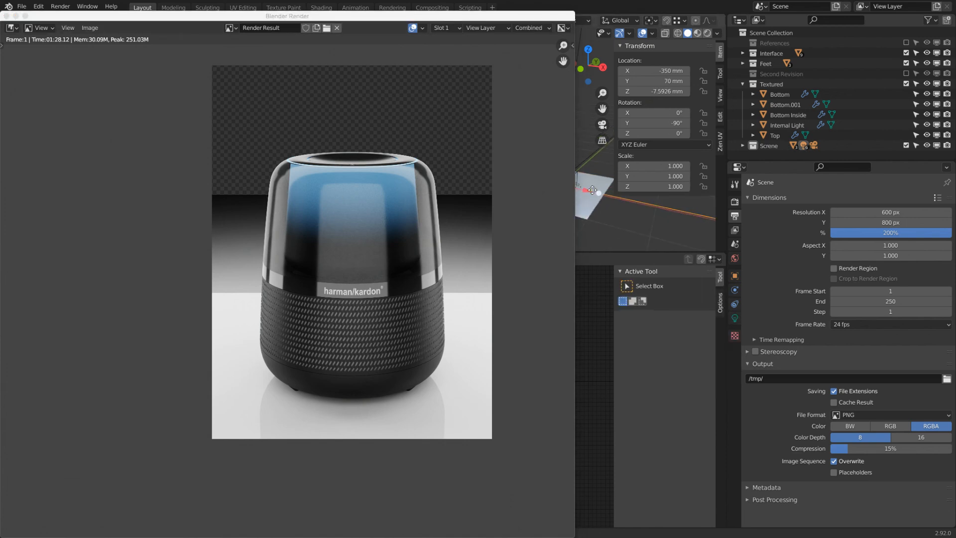
click(610, 185)
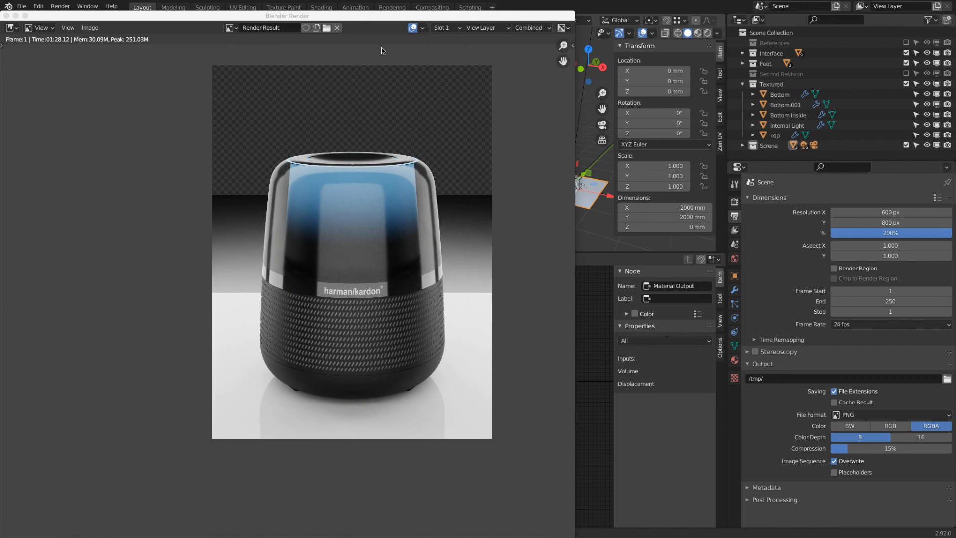
click(6, 17)
Step: Extend the ground plane in Edit Mode by moving one edge along Y until the plane is about 4235 mm long
scroll(581, 205, up, 6)
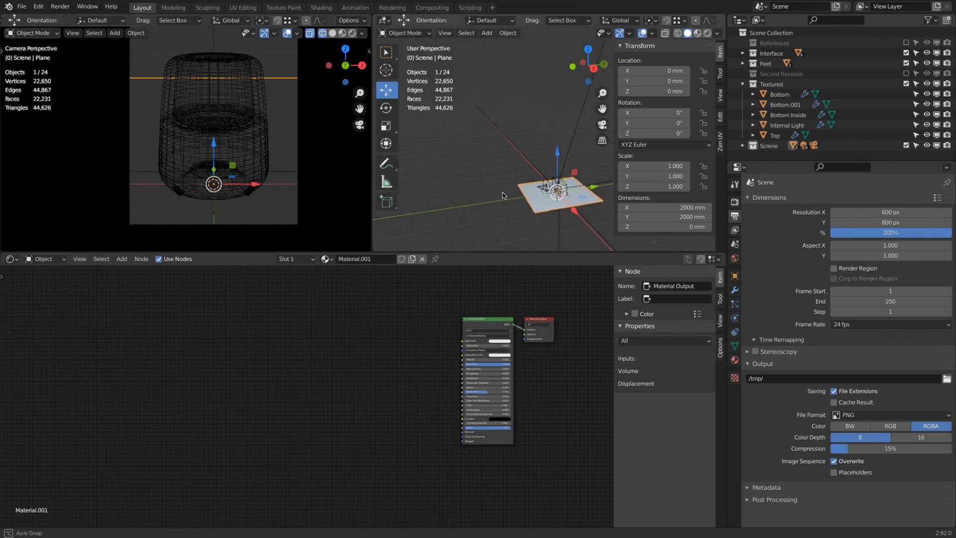
key(Tab)
click(589, 171)
shift+middle_drag(587, 171, 530, 170)
drag(557, 170, 711, 159)
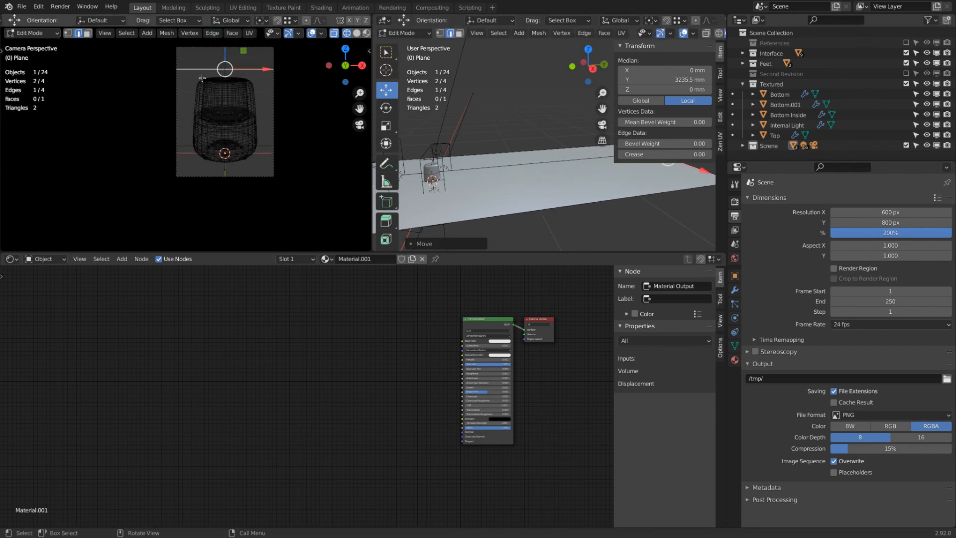
key(Tab)
Step: Display the camera view in solid shading to check how far the extended plane reaches behind the speaker
key(z)
key(z)
key(z)
click(367, 89)
Step: Switch back to Pixelmator and hide the masked Reflection Ground Cycles 2 layer
key(super+Tab)
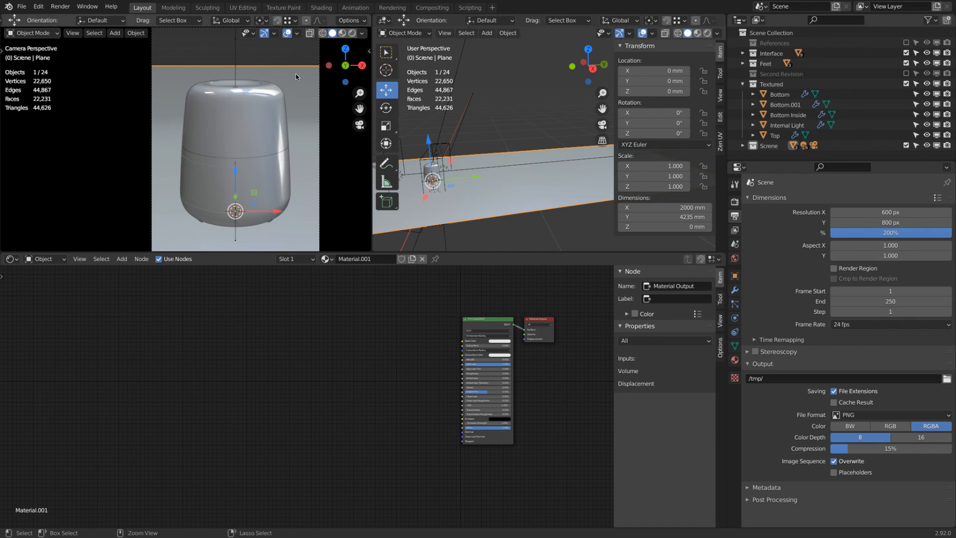
key(super+Tab)
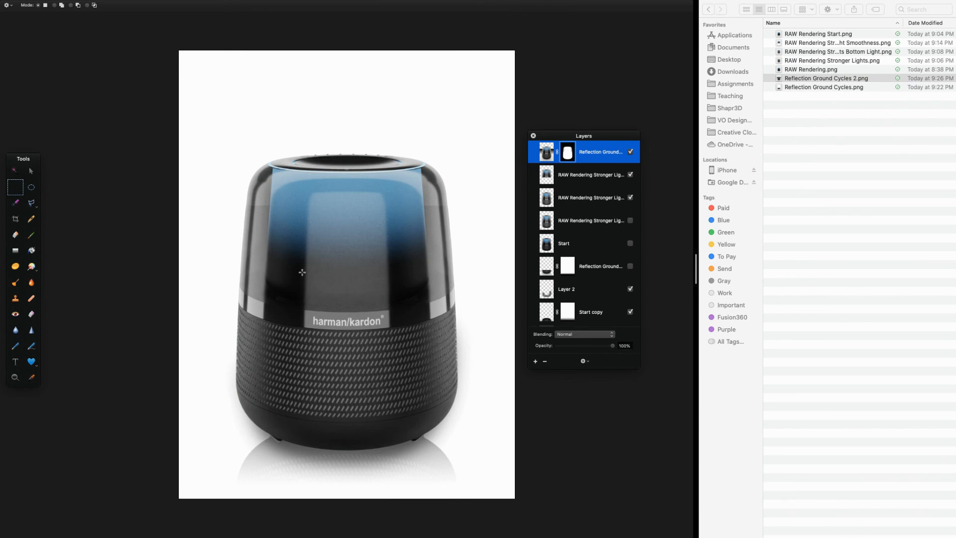
click(631, 152)
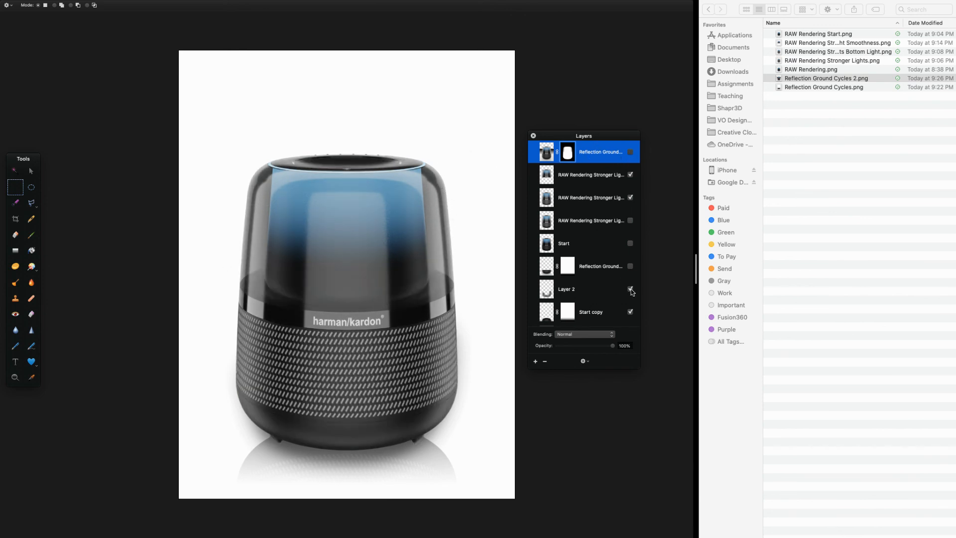
Step: Check the composite against transparency by temporarily hiding the white background layer
scroll(620, 301, down, 1)
click(630, 314)
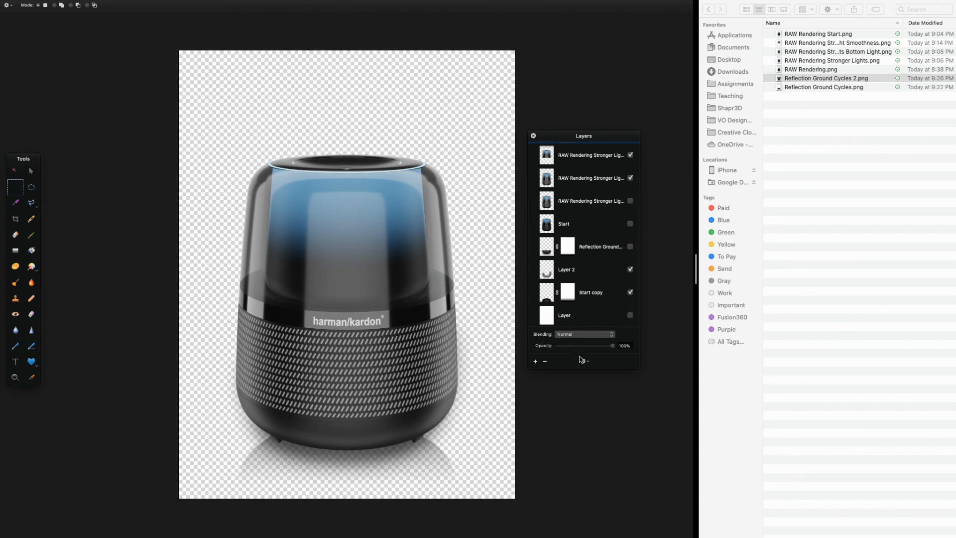
click(631, 315)
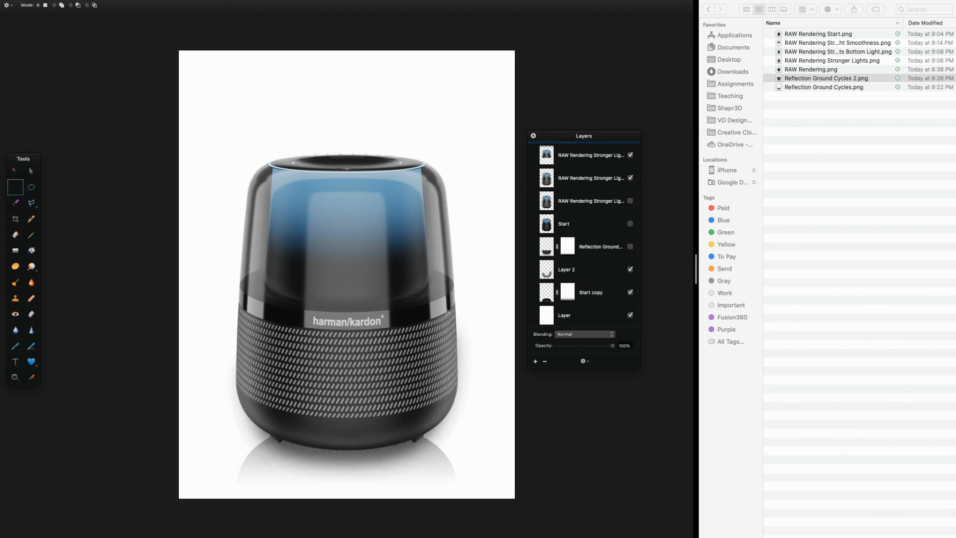